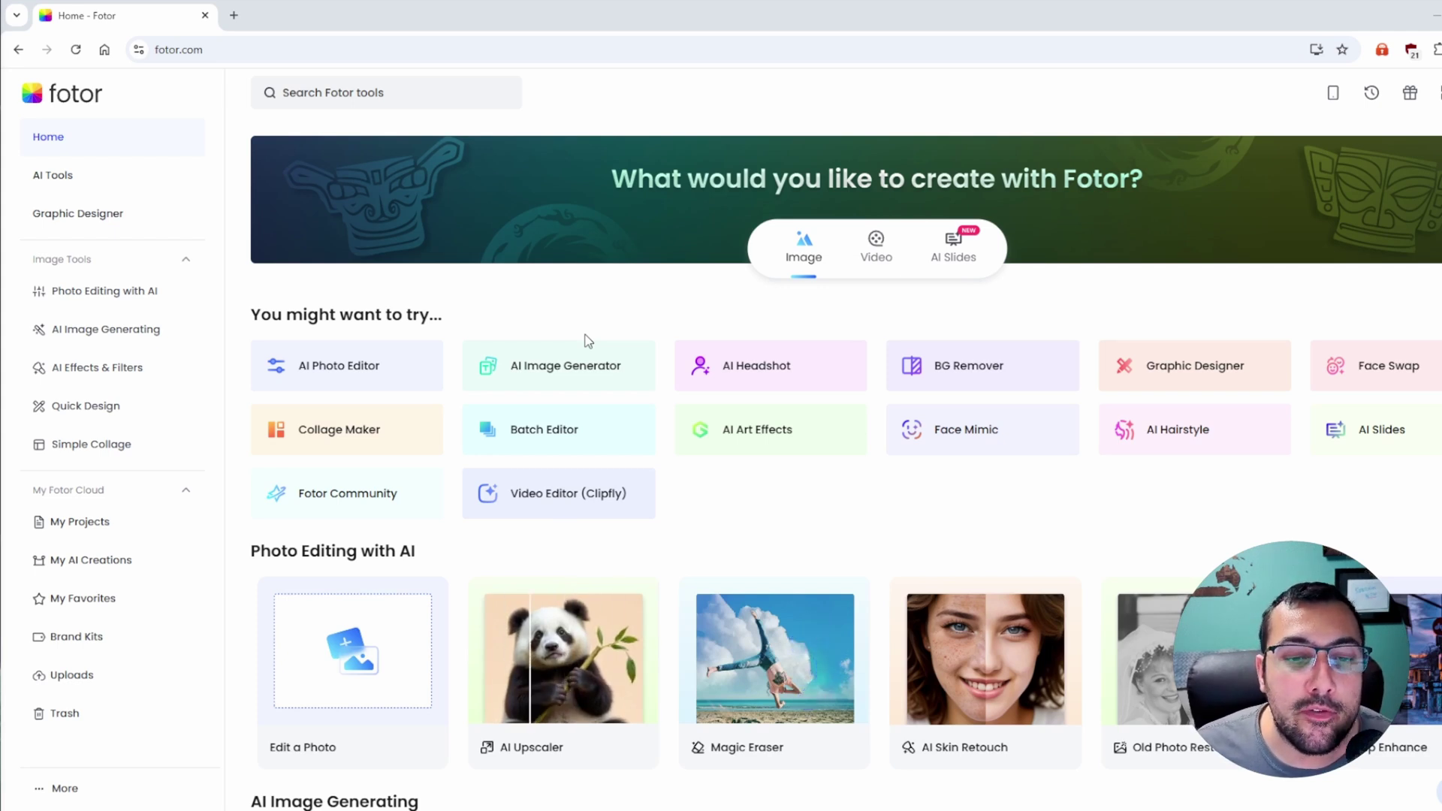
Open the AI Image Generator tool from the Fotor home page.
click(590, 364)
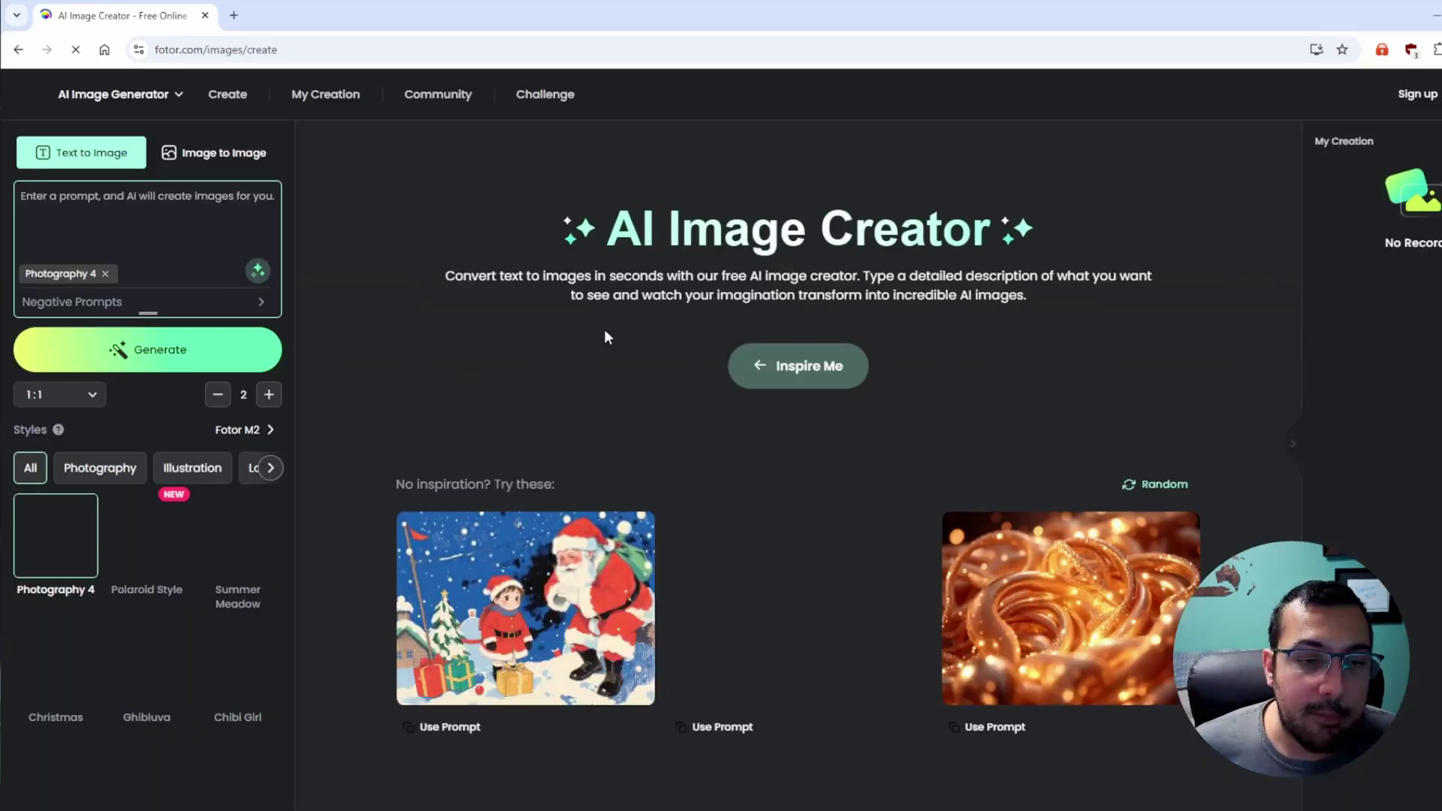
Review both Christmas moose creations in My Creation, closing each details view.
click(1370, 261)
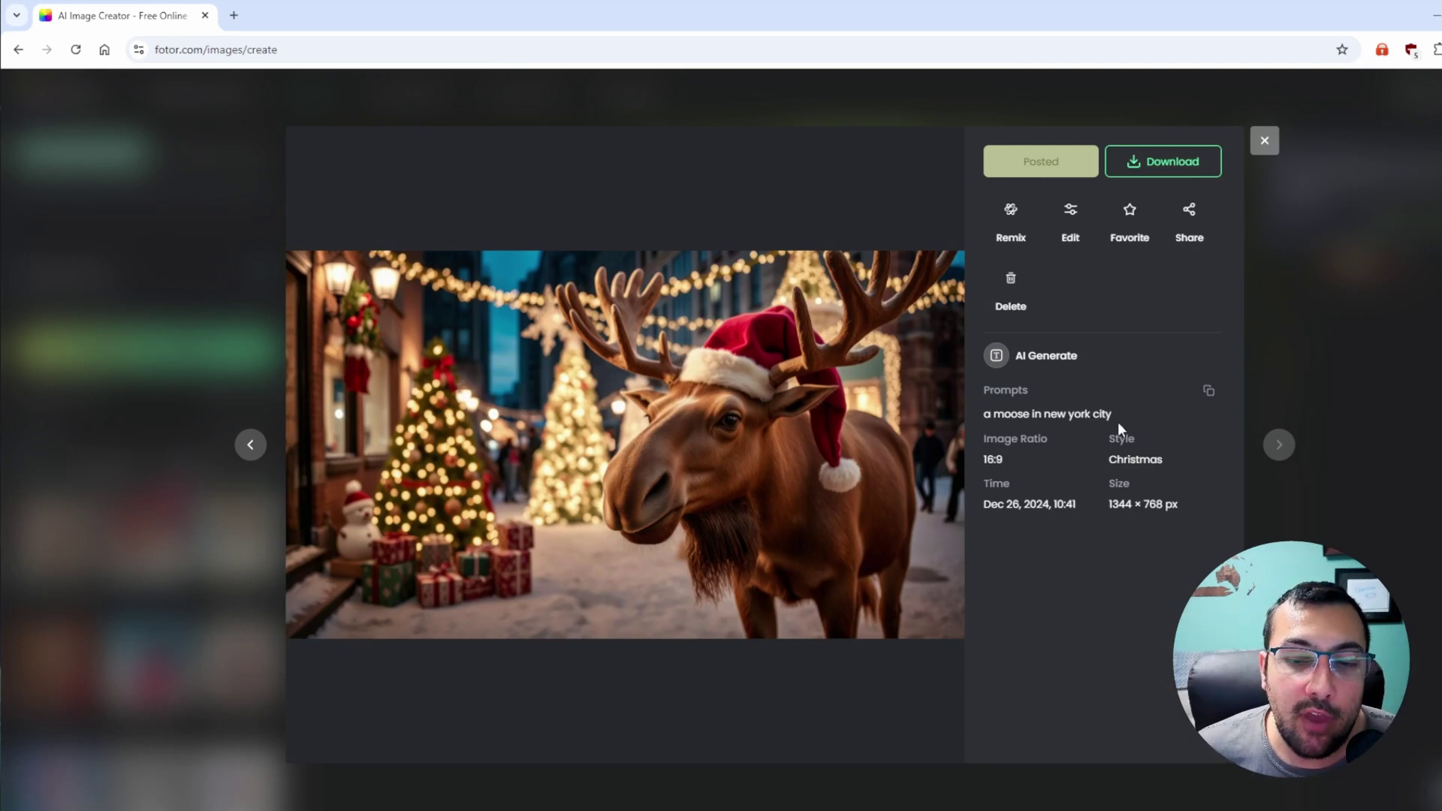
click(1327, 326)
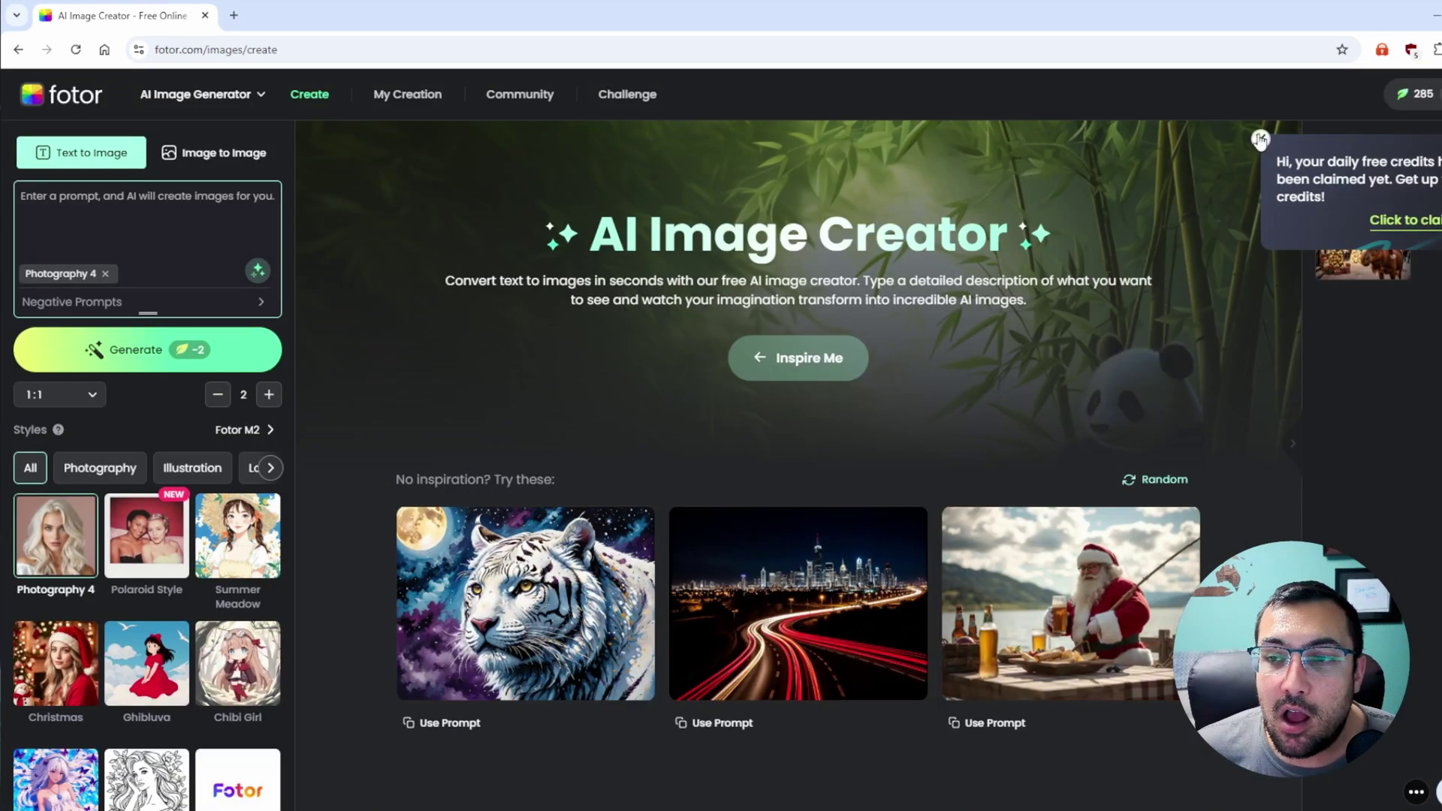
click(1363, 253)
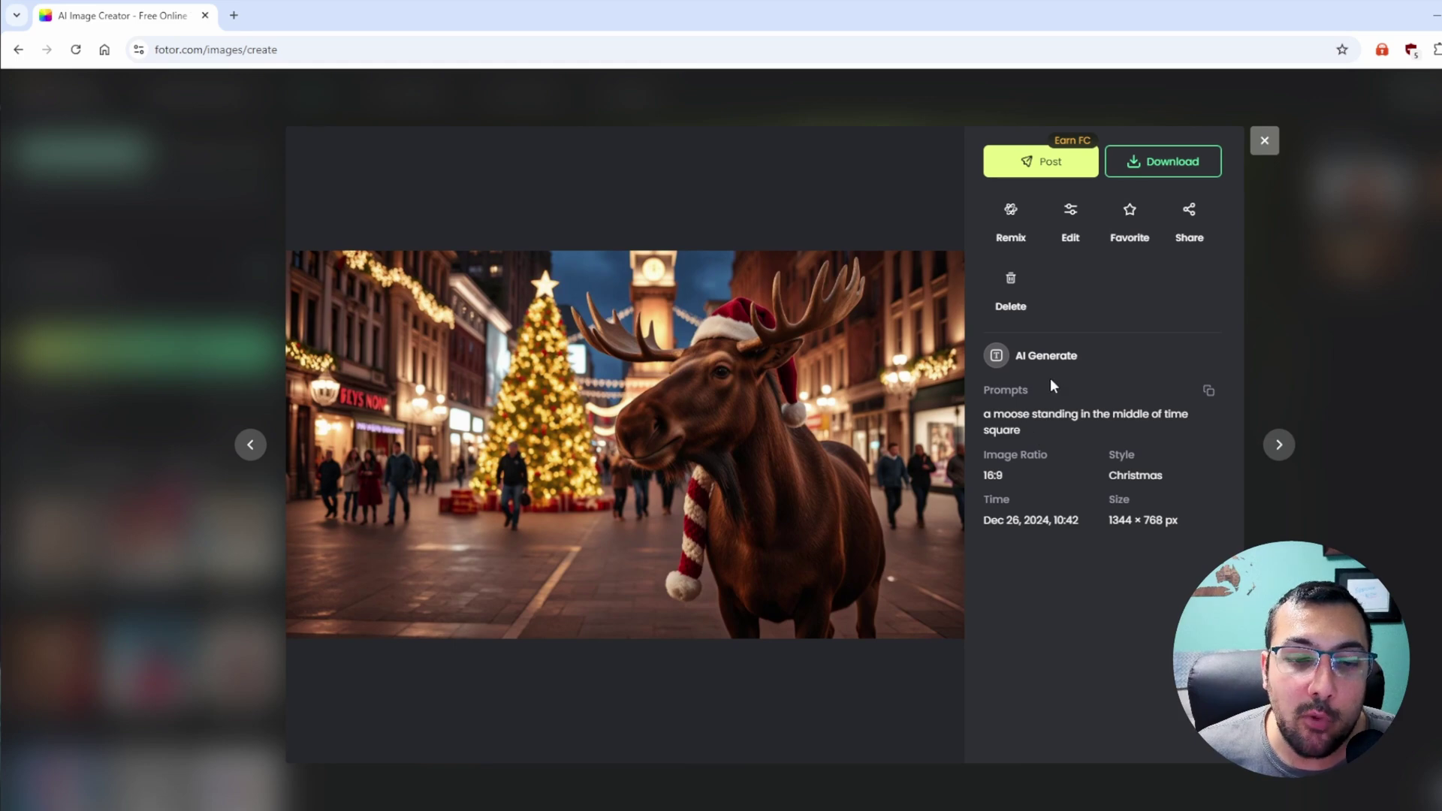
click(208, 208)
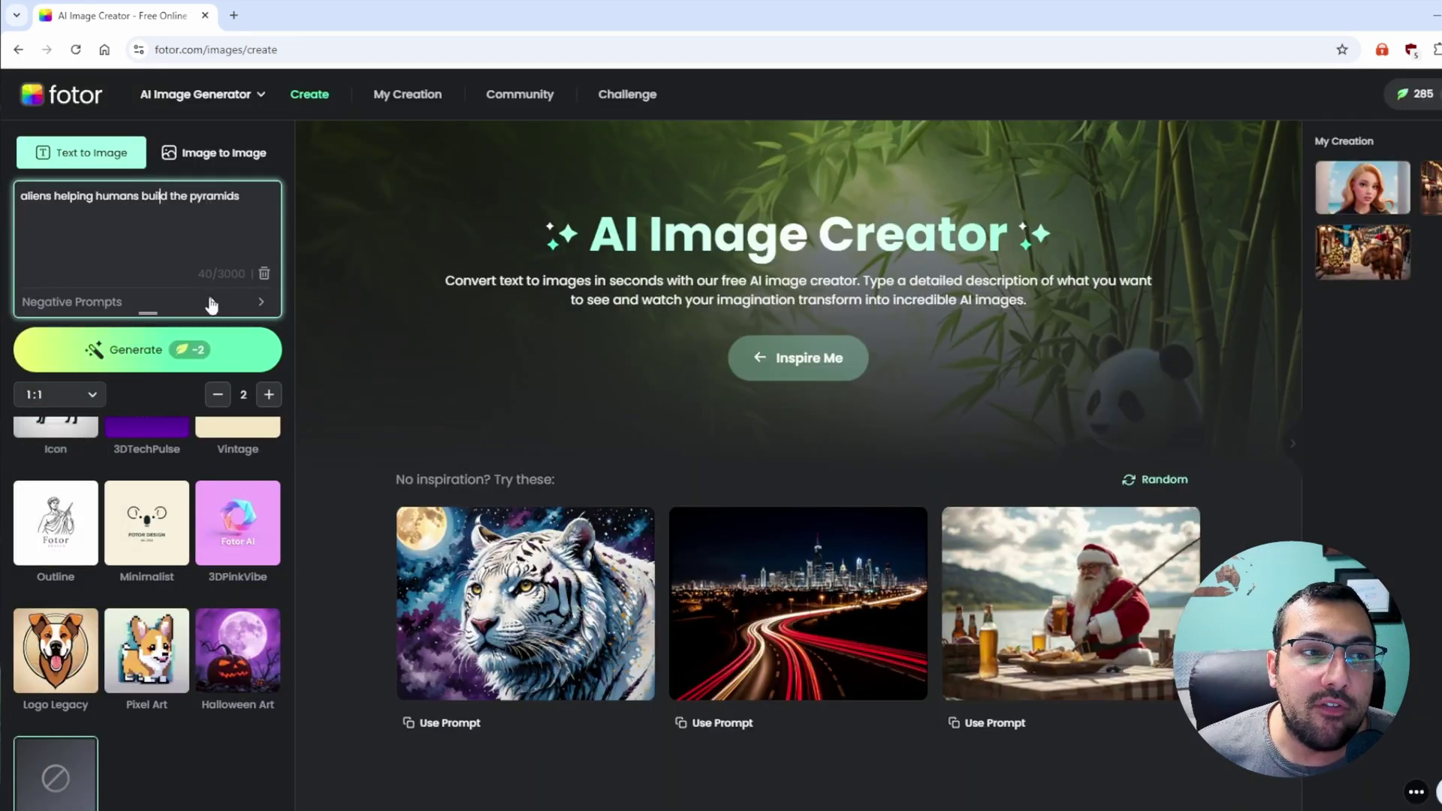
Set the image ratio to 16:9 and the image count to 1.
click(87, 394)
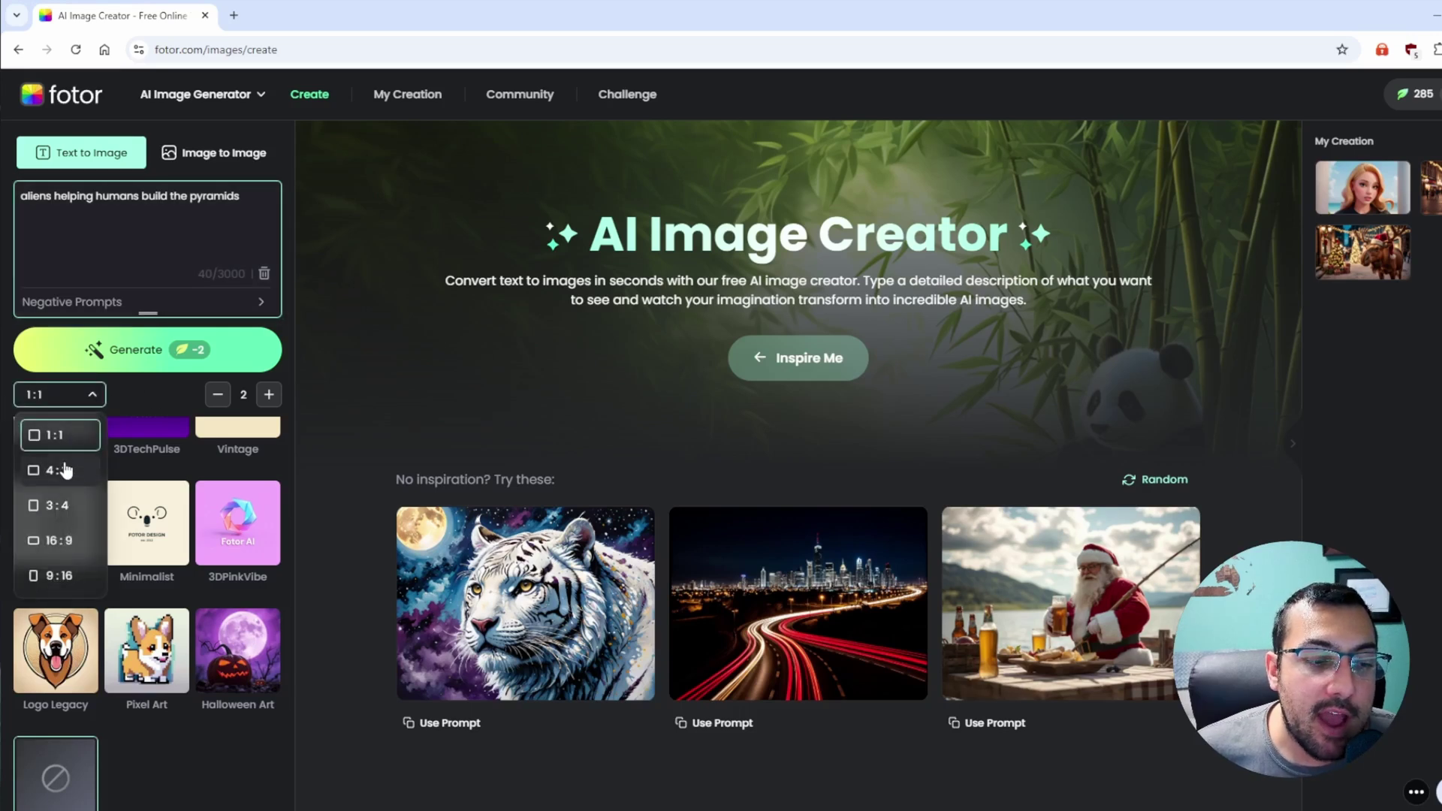
click(75, 556)
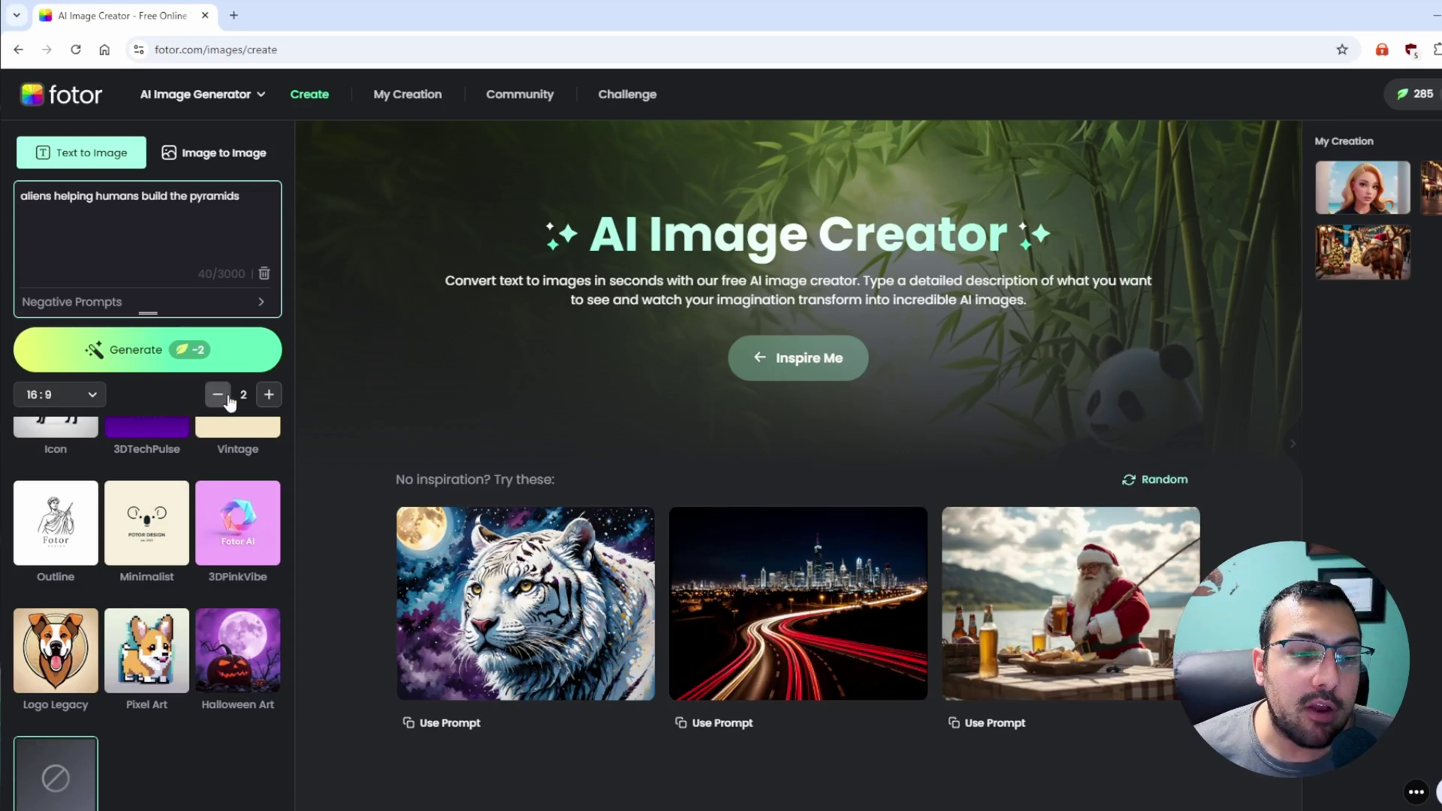
click(219, 394)
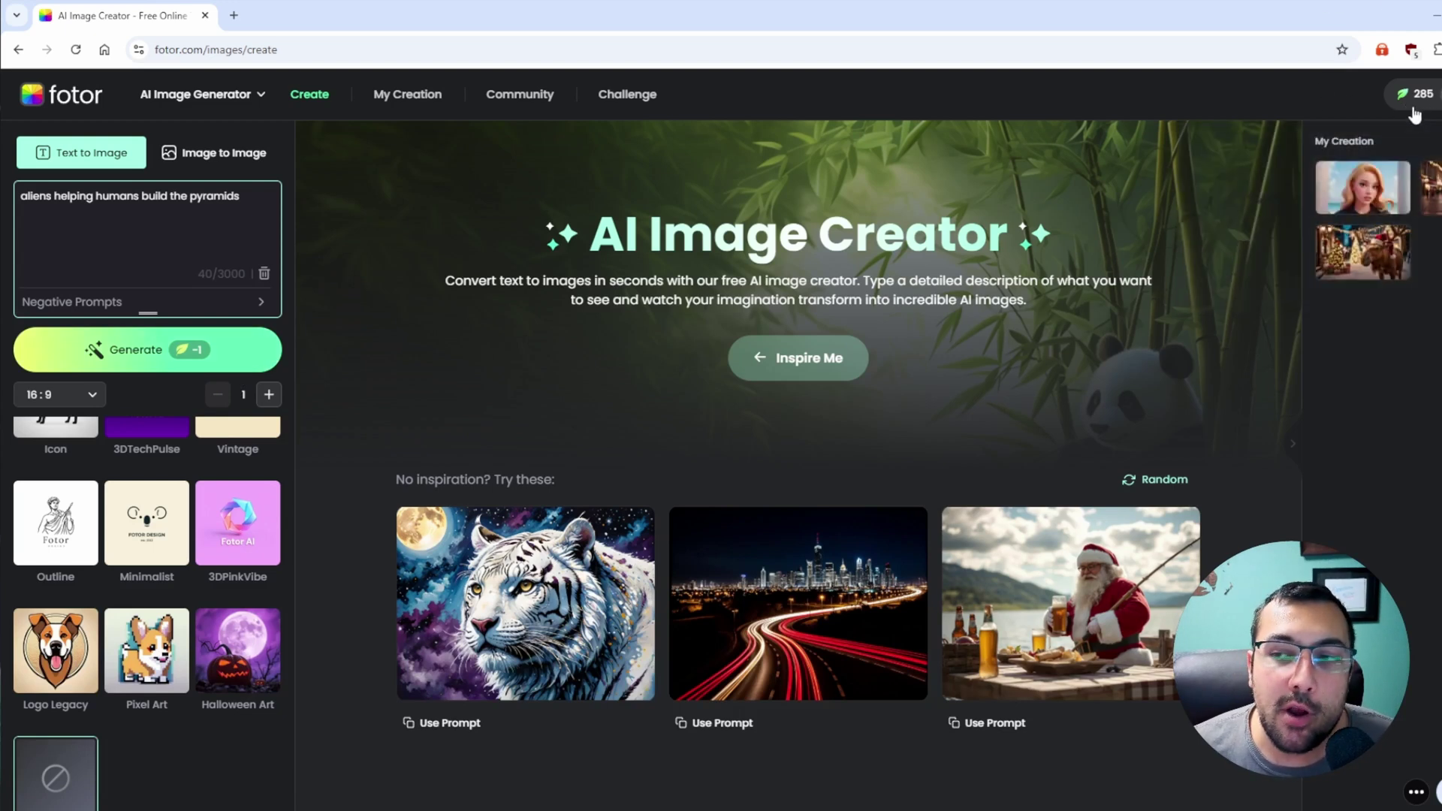
Try Polaroid Style, then choose the Anime style and generate the pyramids image.
mouse_move(1415, 111)
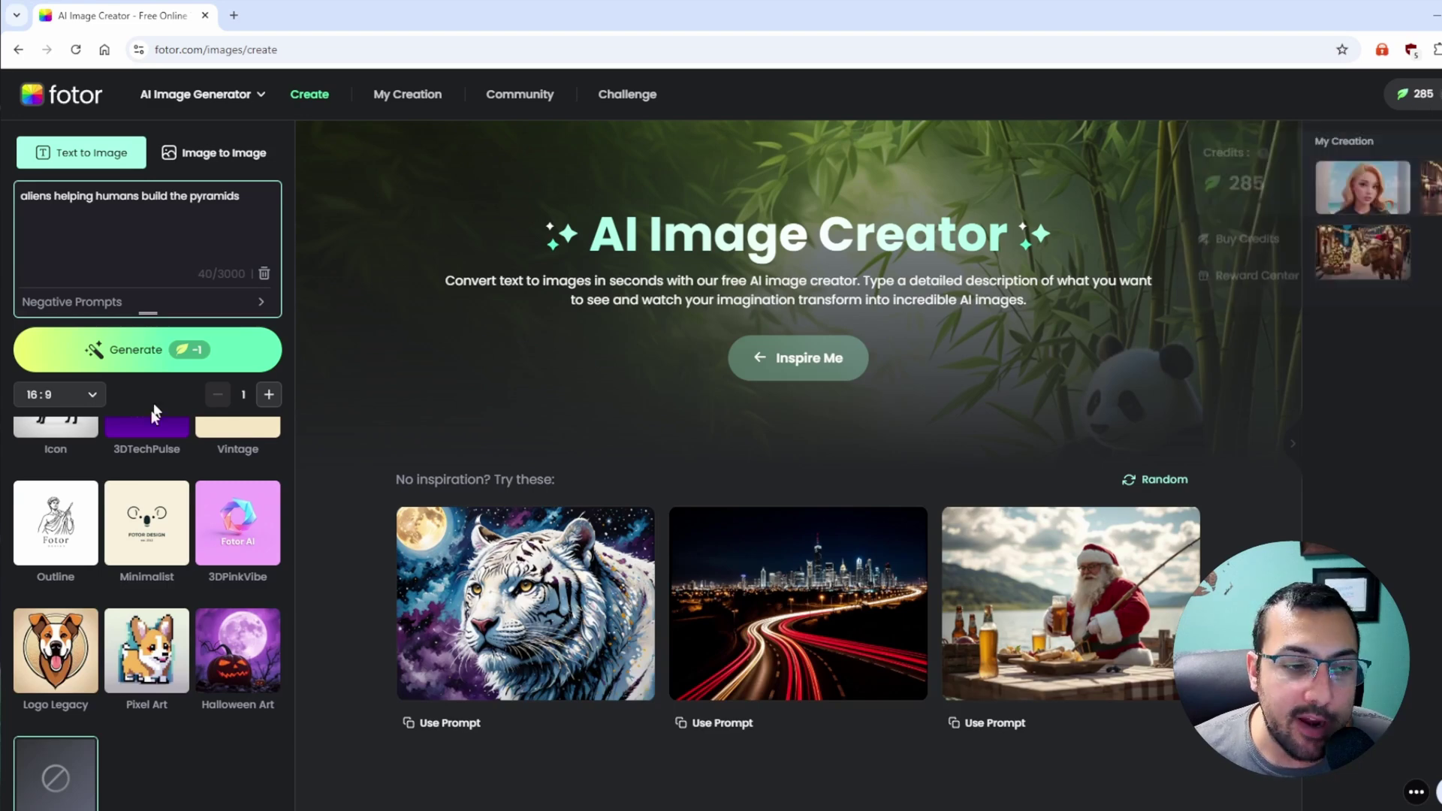
scroll(159, 555, up, 3)
scroll(162, 569, up, 10)
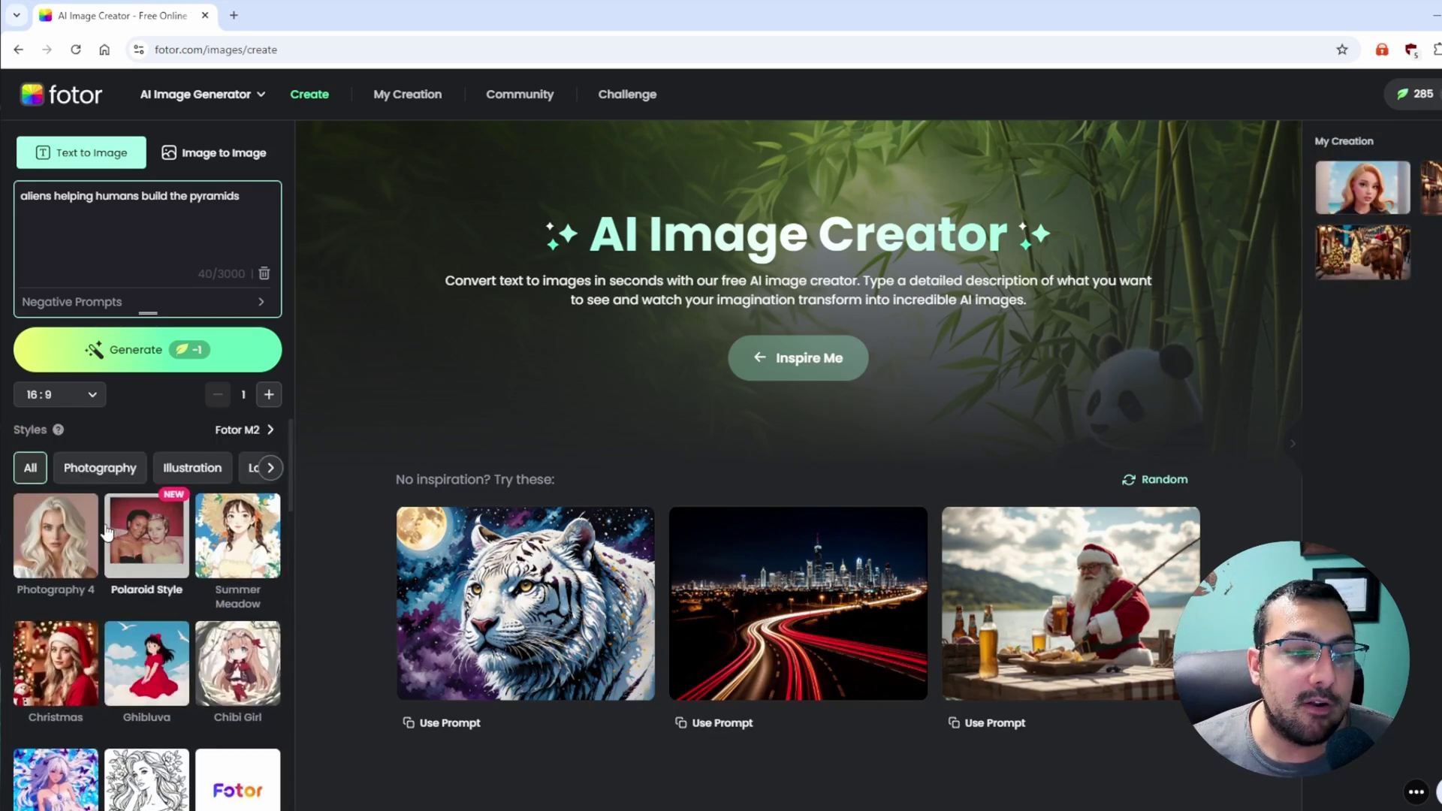
click(133, 551)
scroll(142, 564, down, 10)
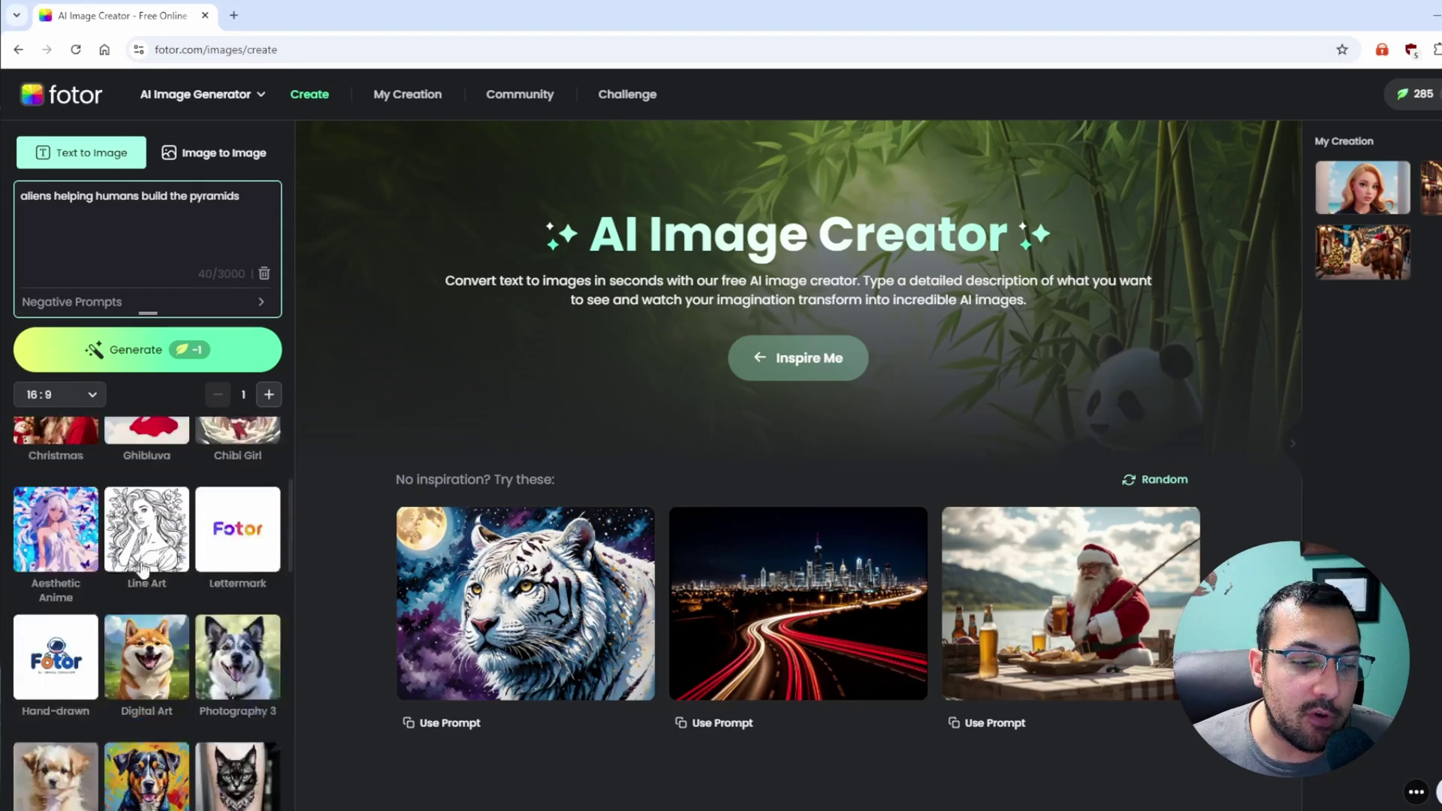
scroll(225, 511, up, 1)
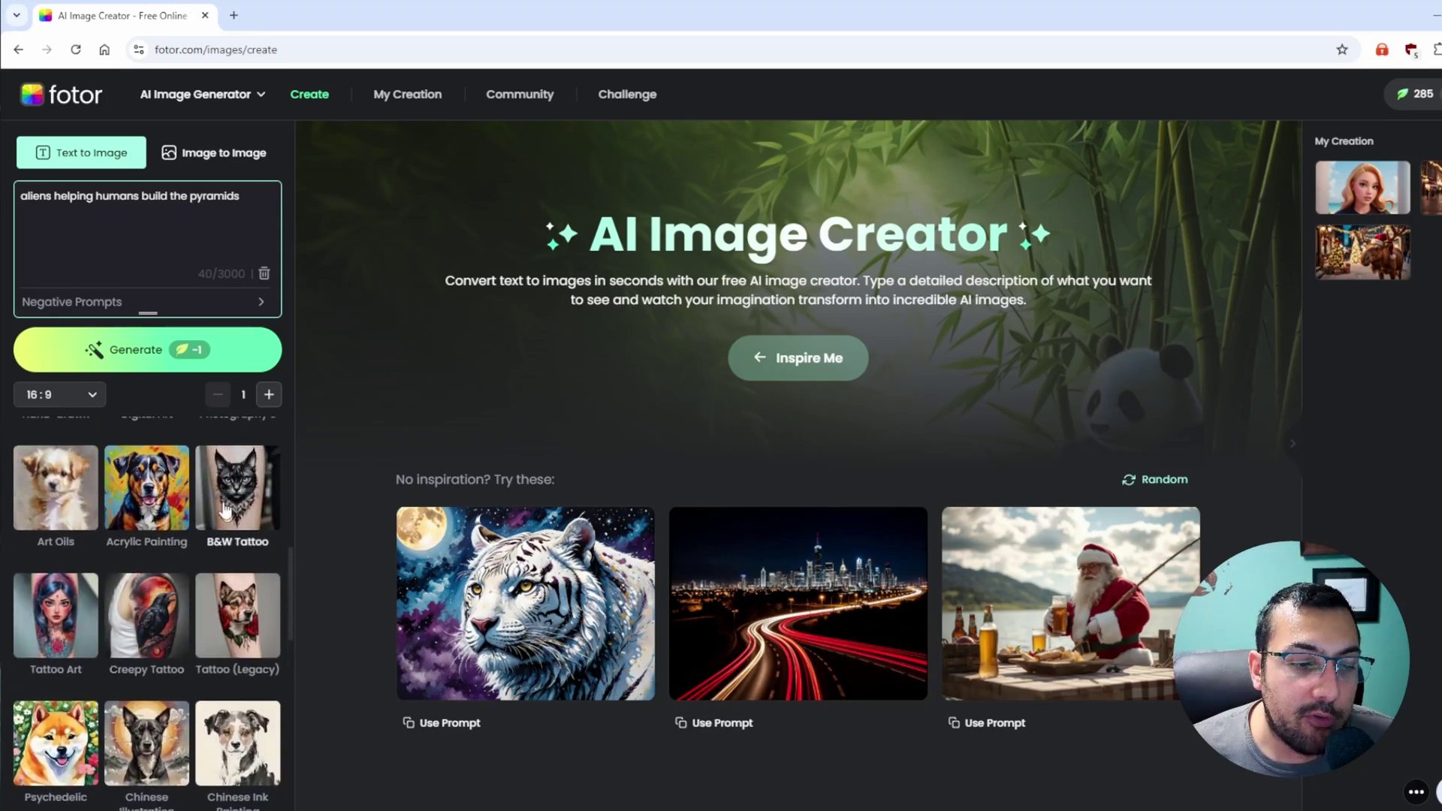
scroll(223, 505, down, 4)
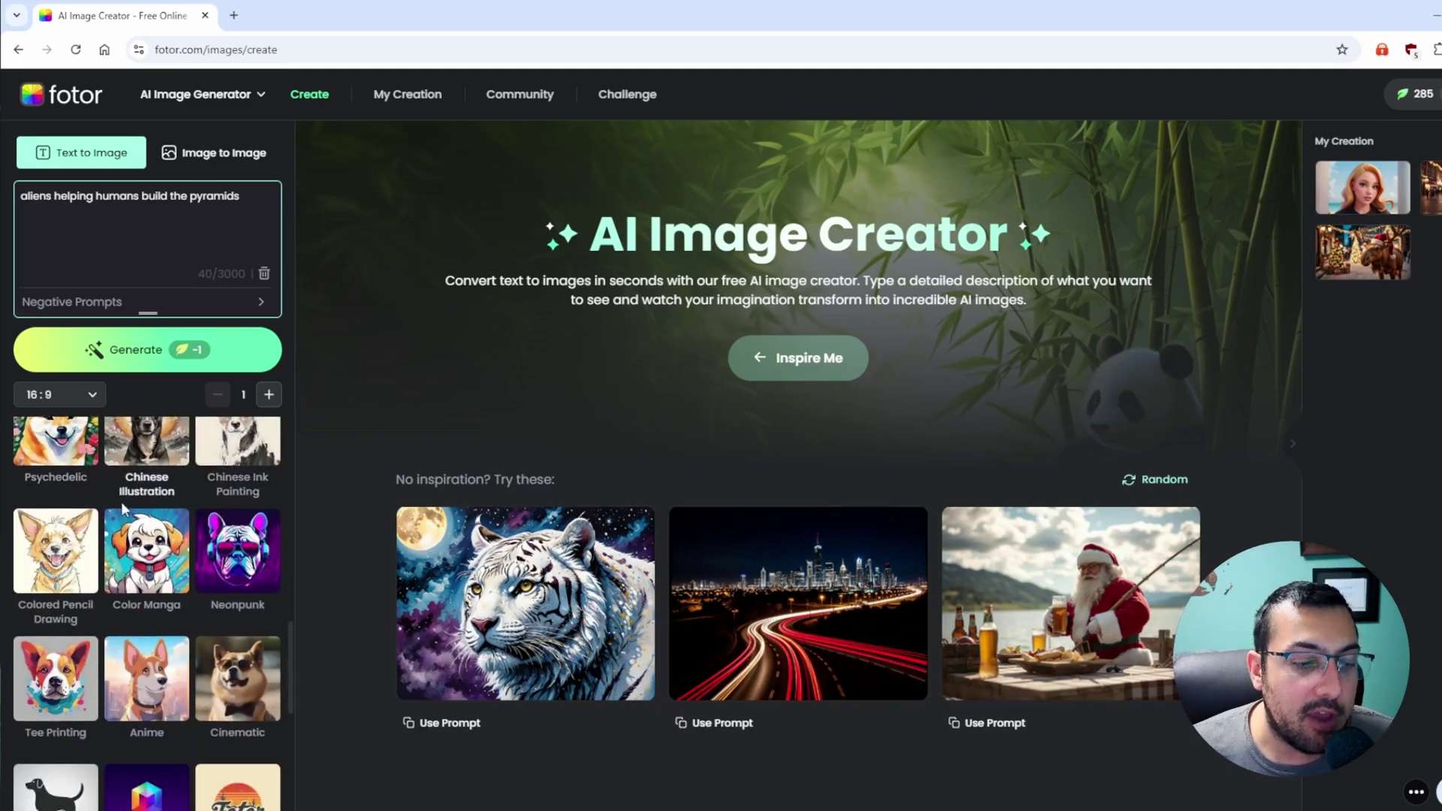
scroll(142, 511, down, 3)
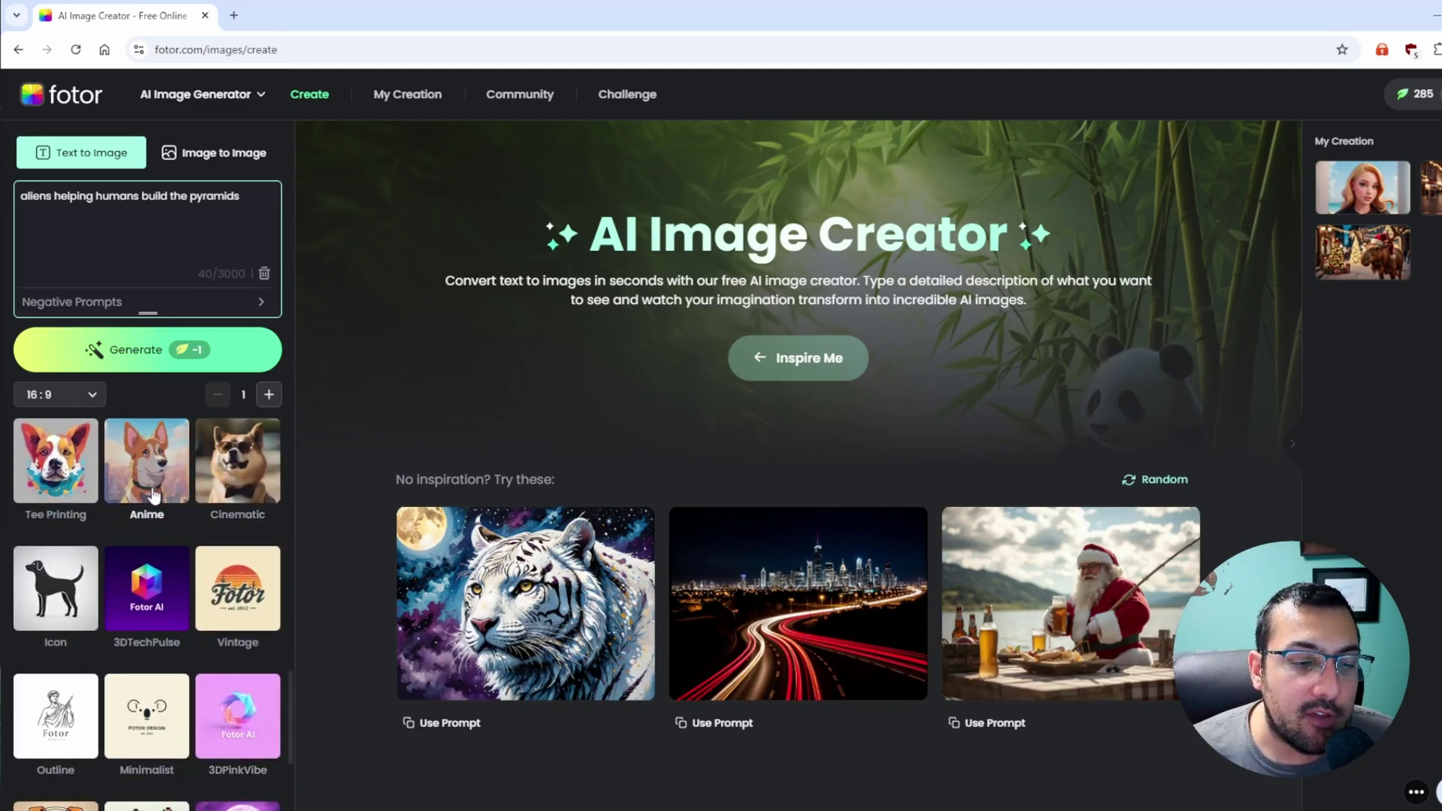
click(154, 497)
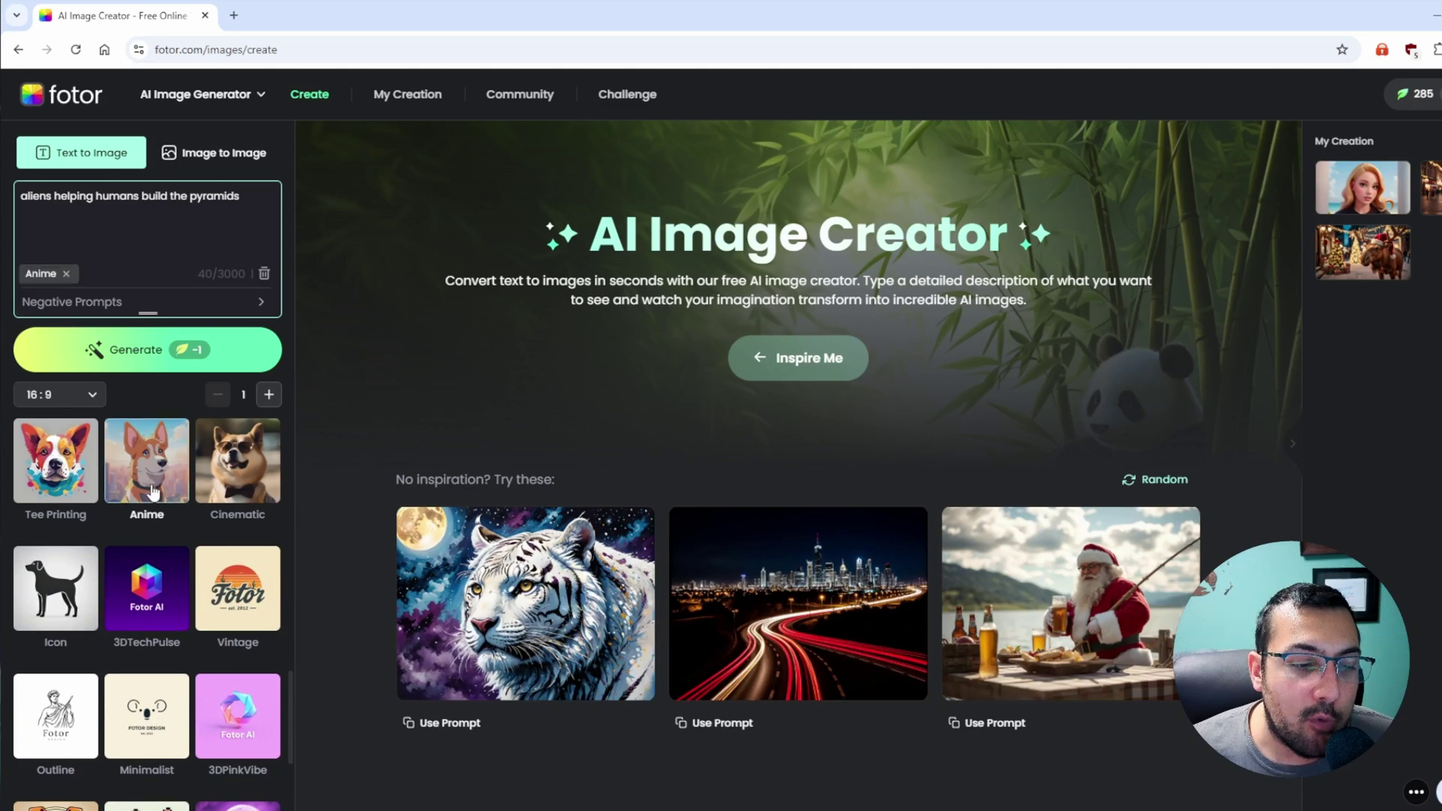
click(184, 350)
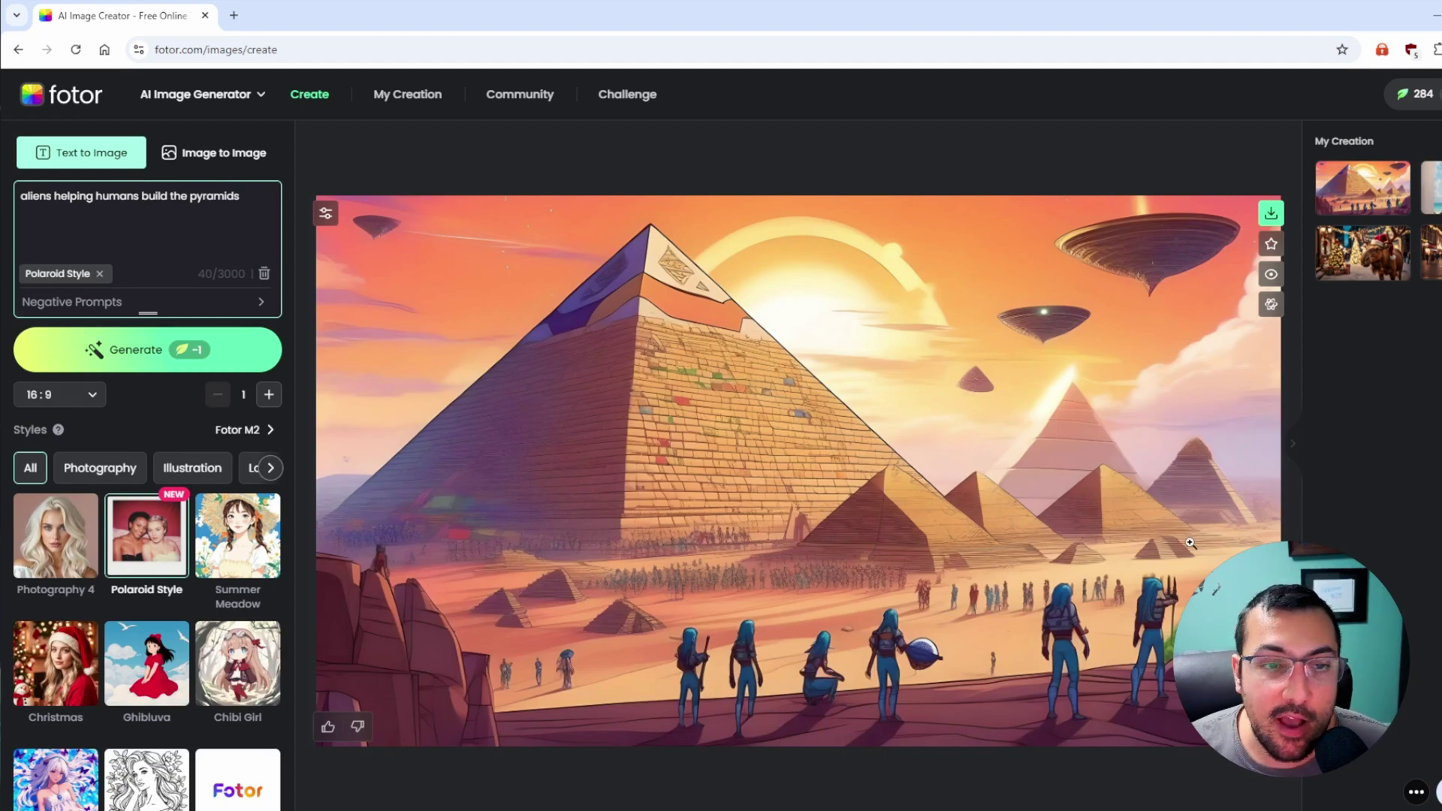
Generate another pyramids image and open the new result's details.
click(158, 349)
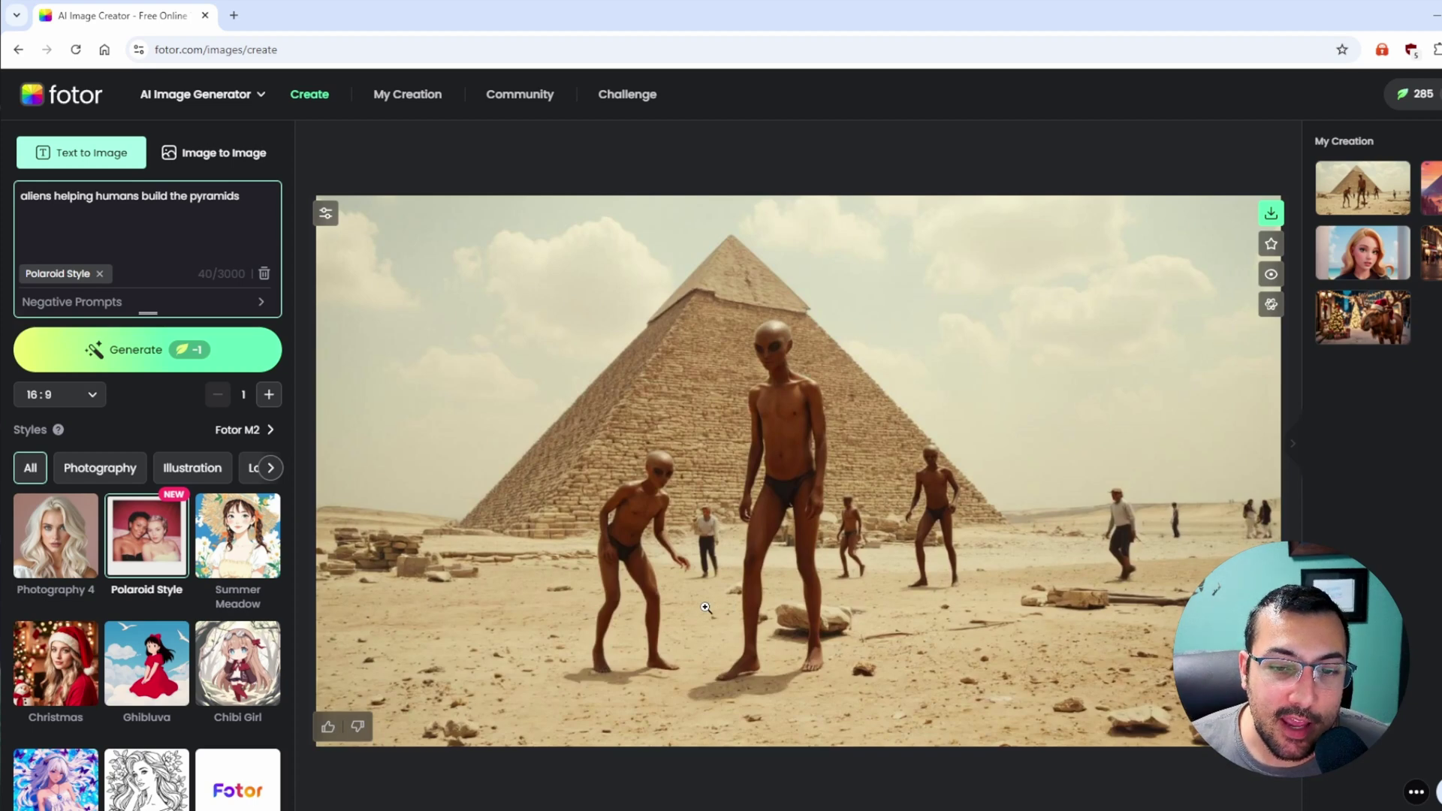
click(1108, 517)
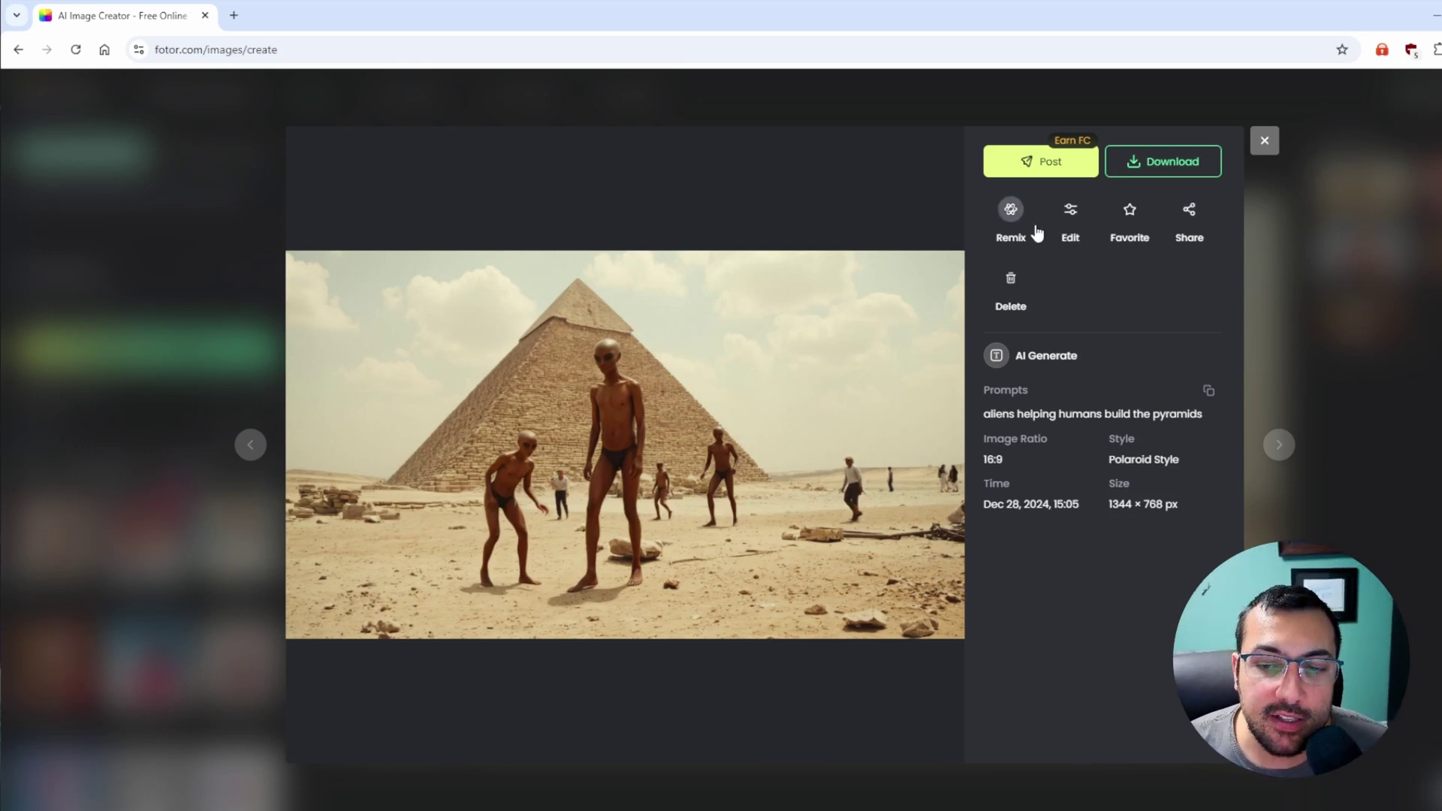
Send the alien pyramids image from its edit options into AI Expand.
click(1082, 214)
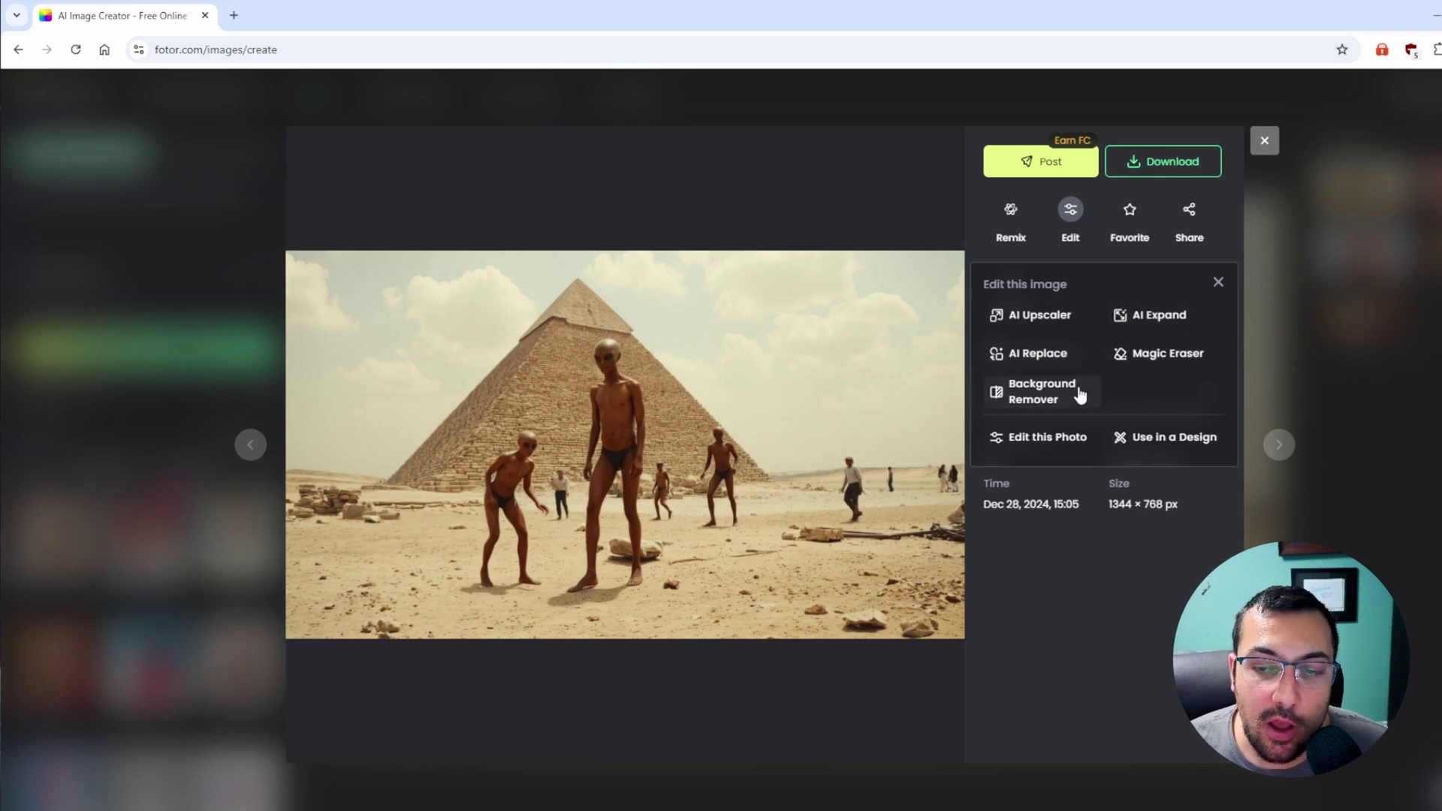
click(1162, 316)
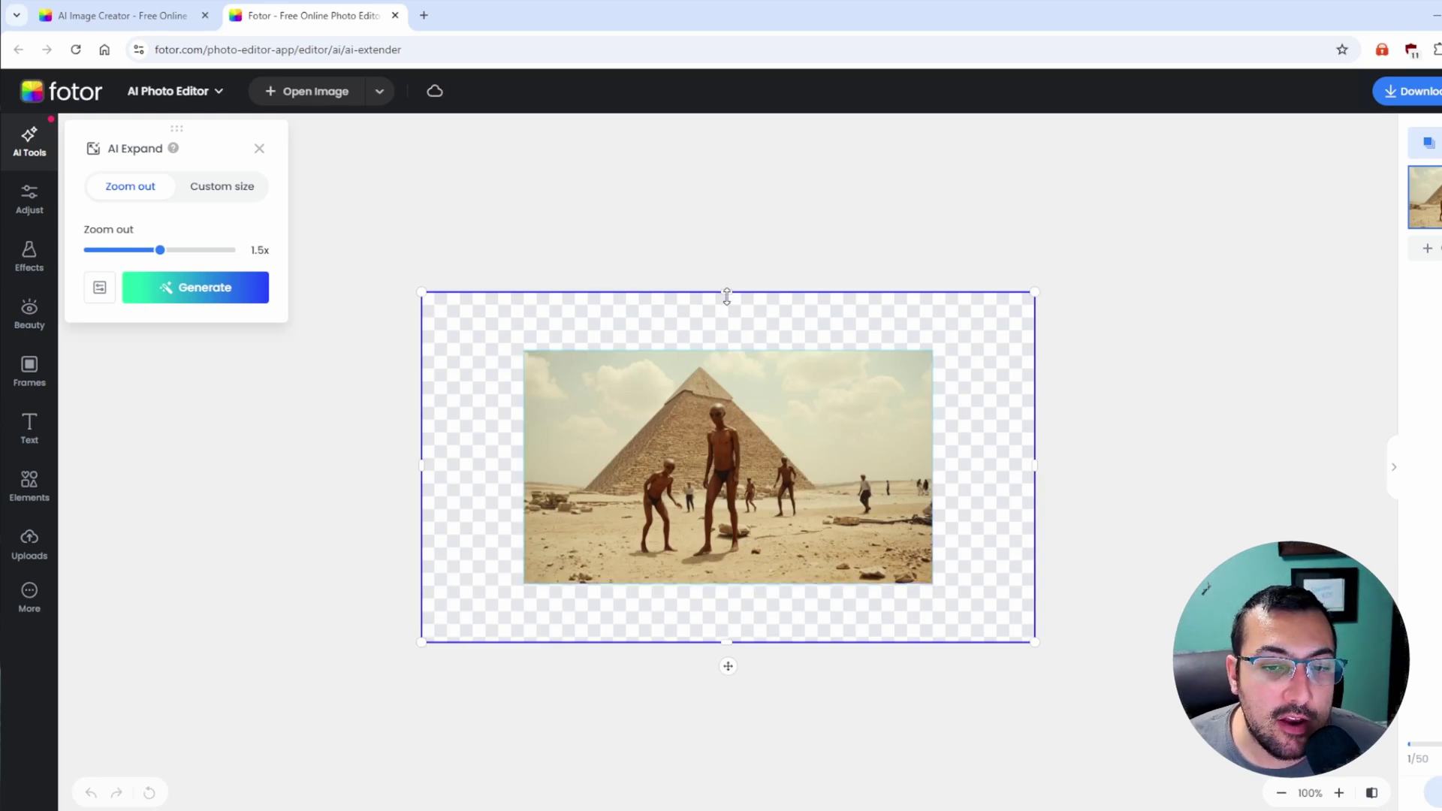
Trim the expansion frame above and below to 701 px height, then generate.
drag(727, 298, 725, 352)
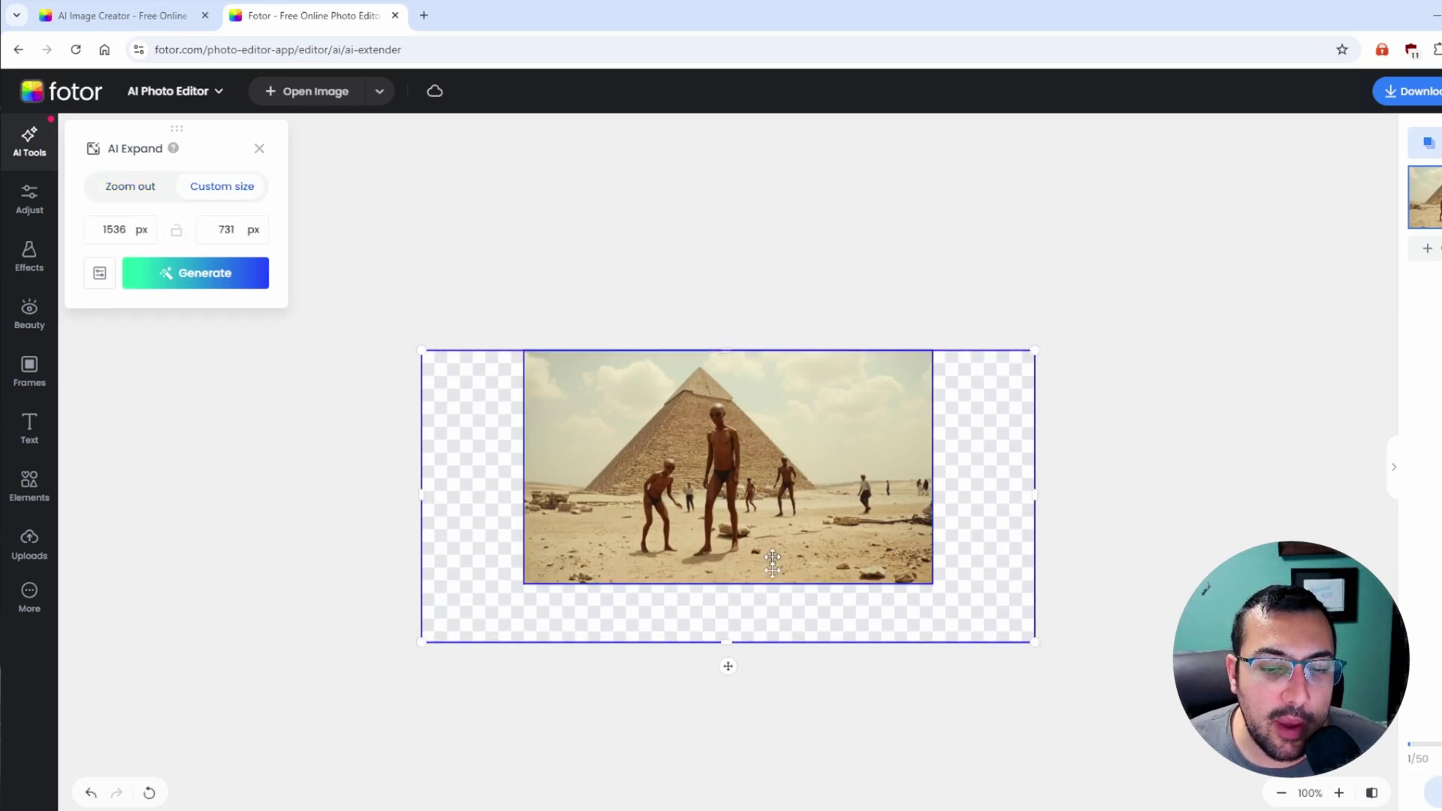
mouse_move(733, 652)
mouse_down()
mouse_move(734, 608)
mouse_move(737, 644)
mouse_move(734, 630)
mouse_up()
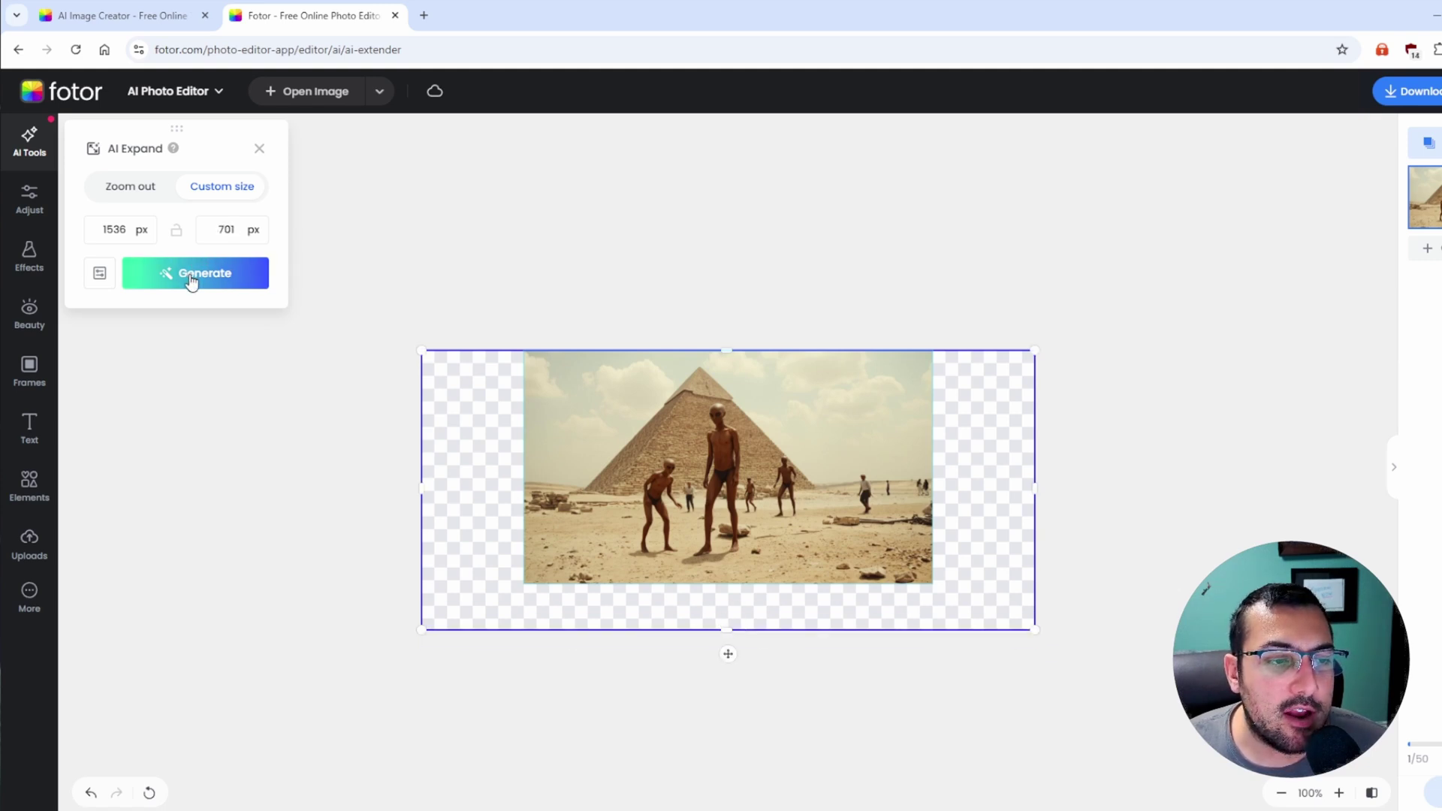
click(194, 283)
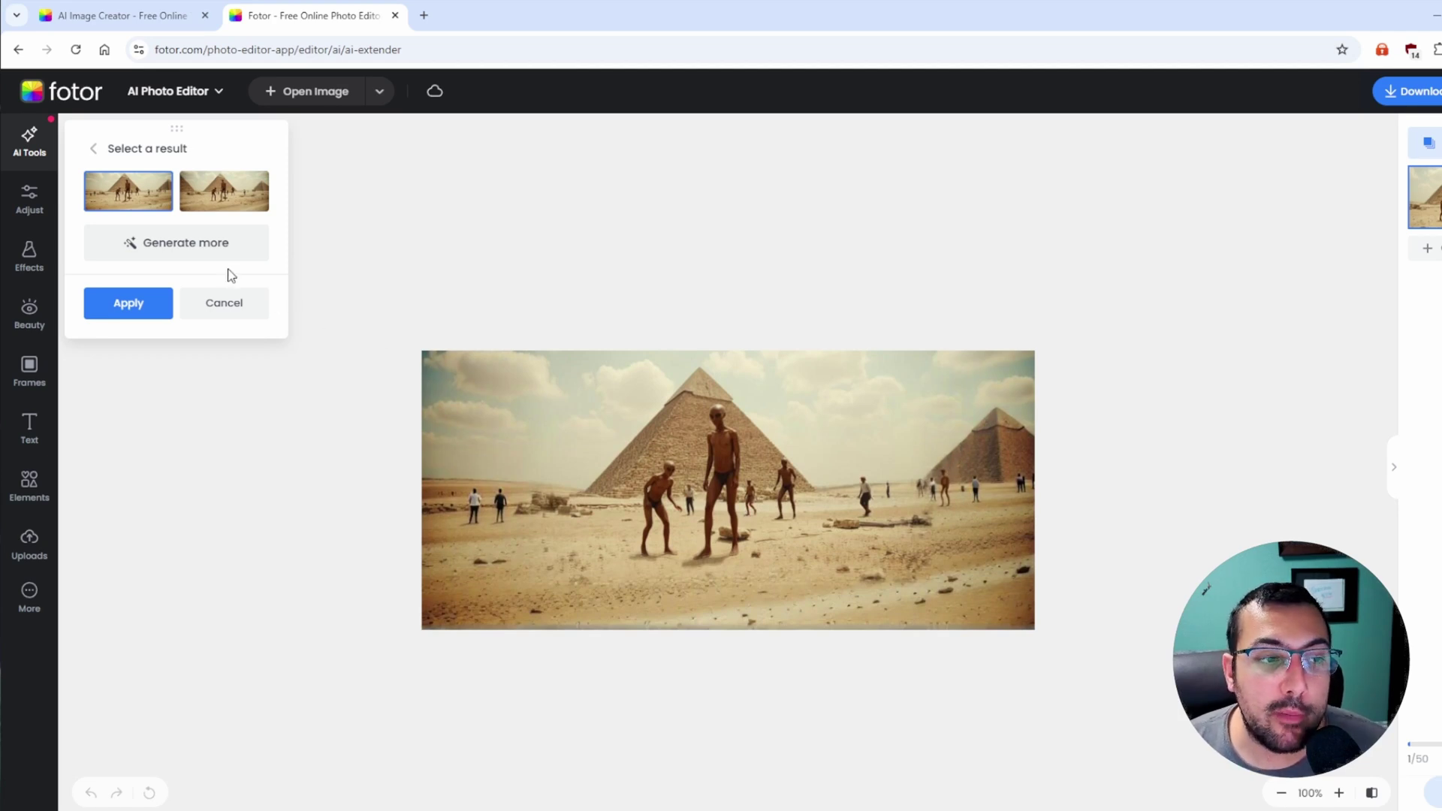
Compare the expansion results, generate more, and settle on the fourth result.
click(208, 205)
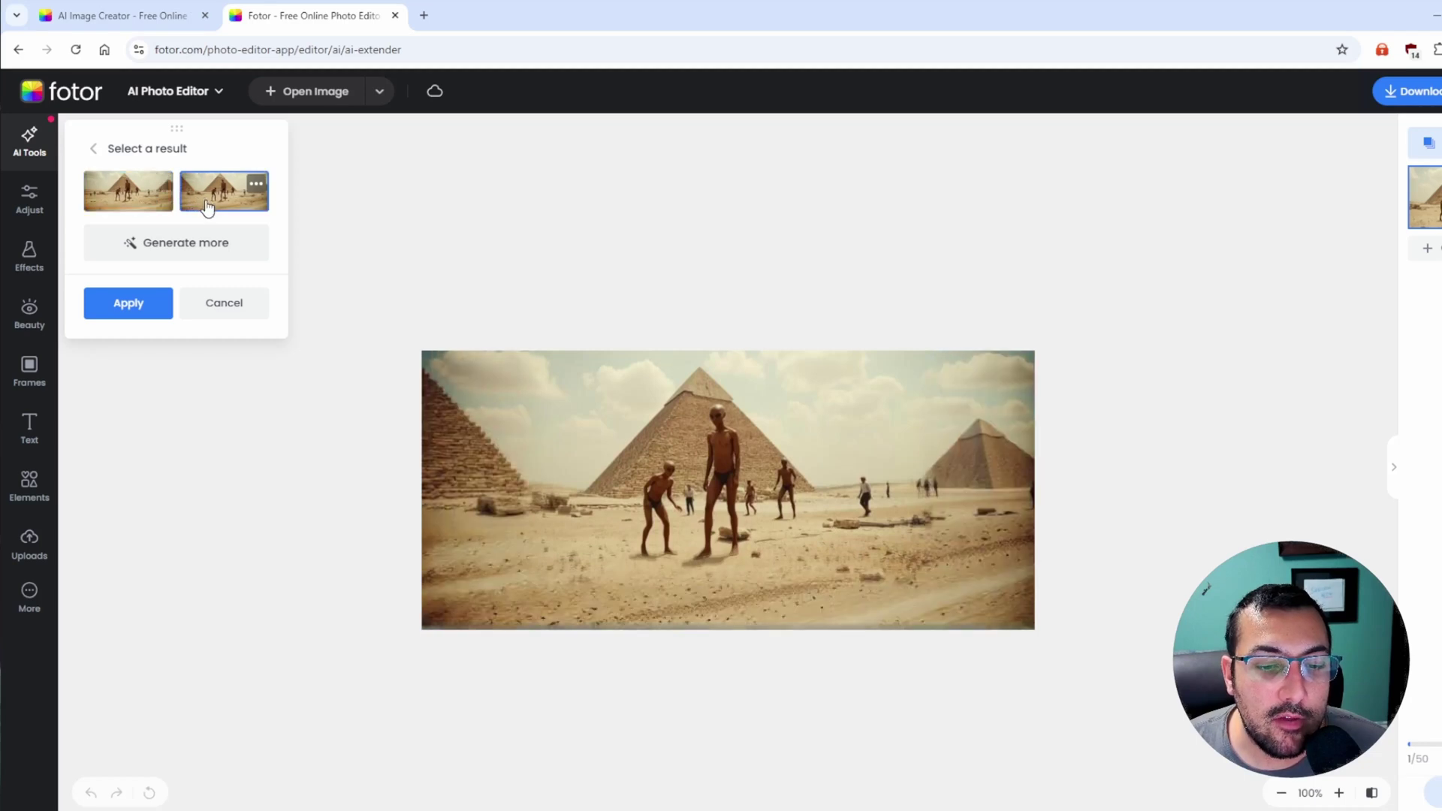
click(171, 201)
click(211, 202)
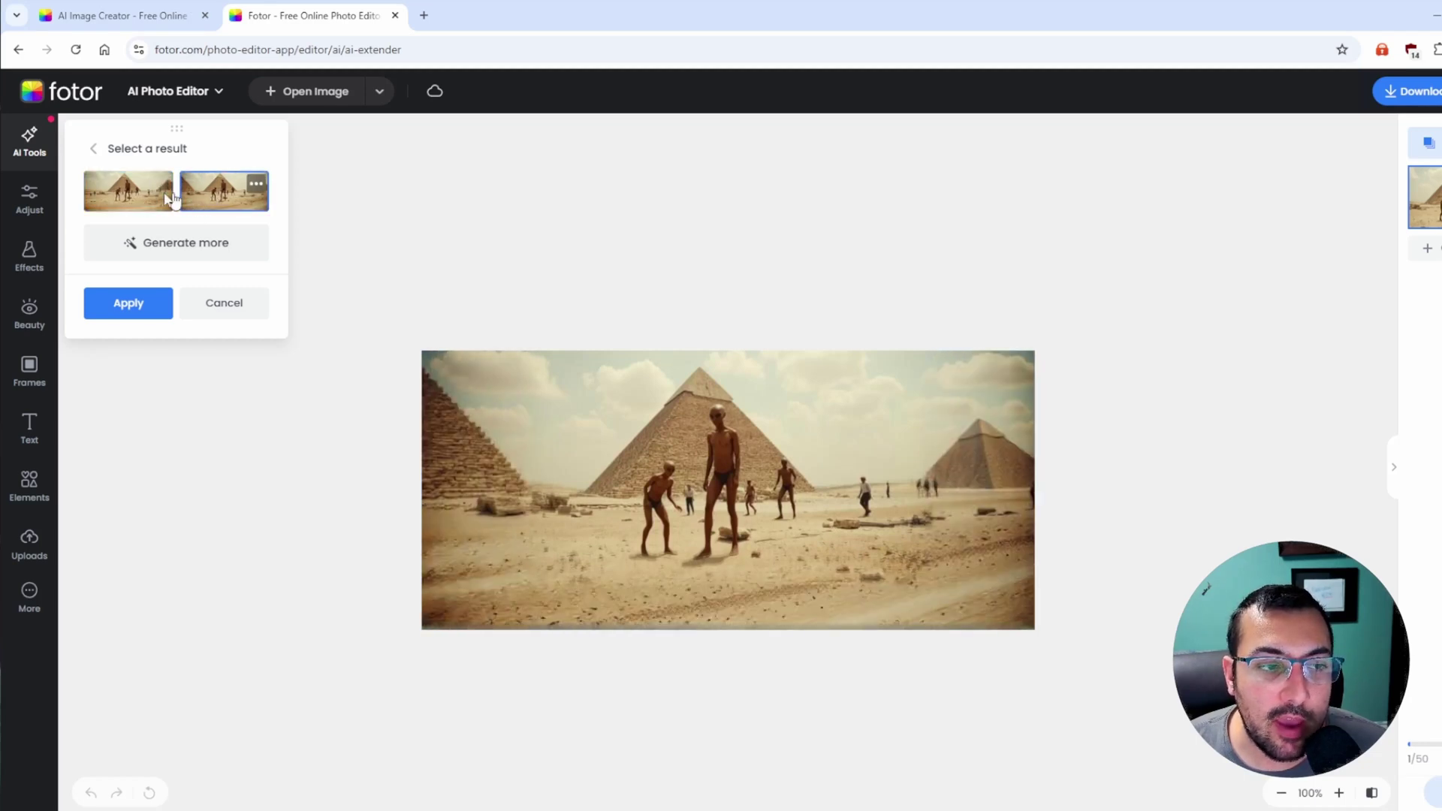
click(183, 254)
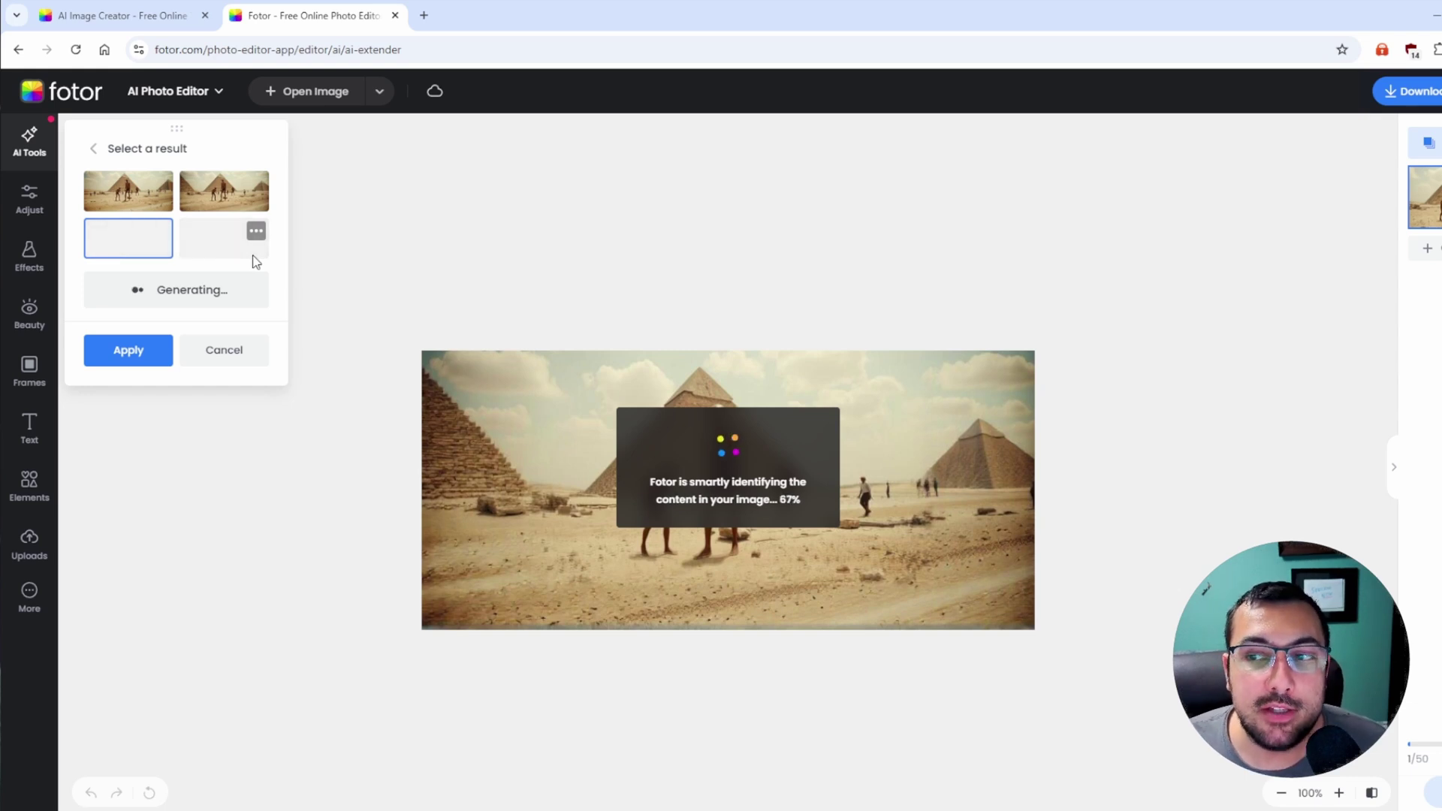
click(214, 248)
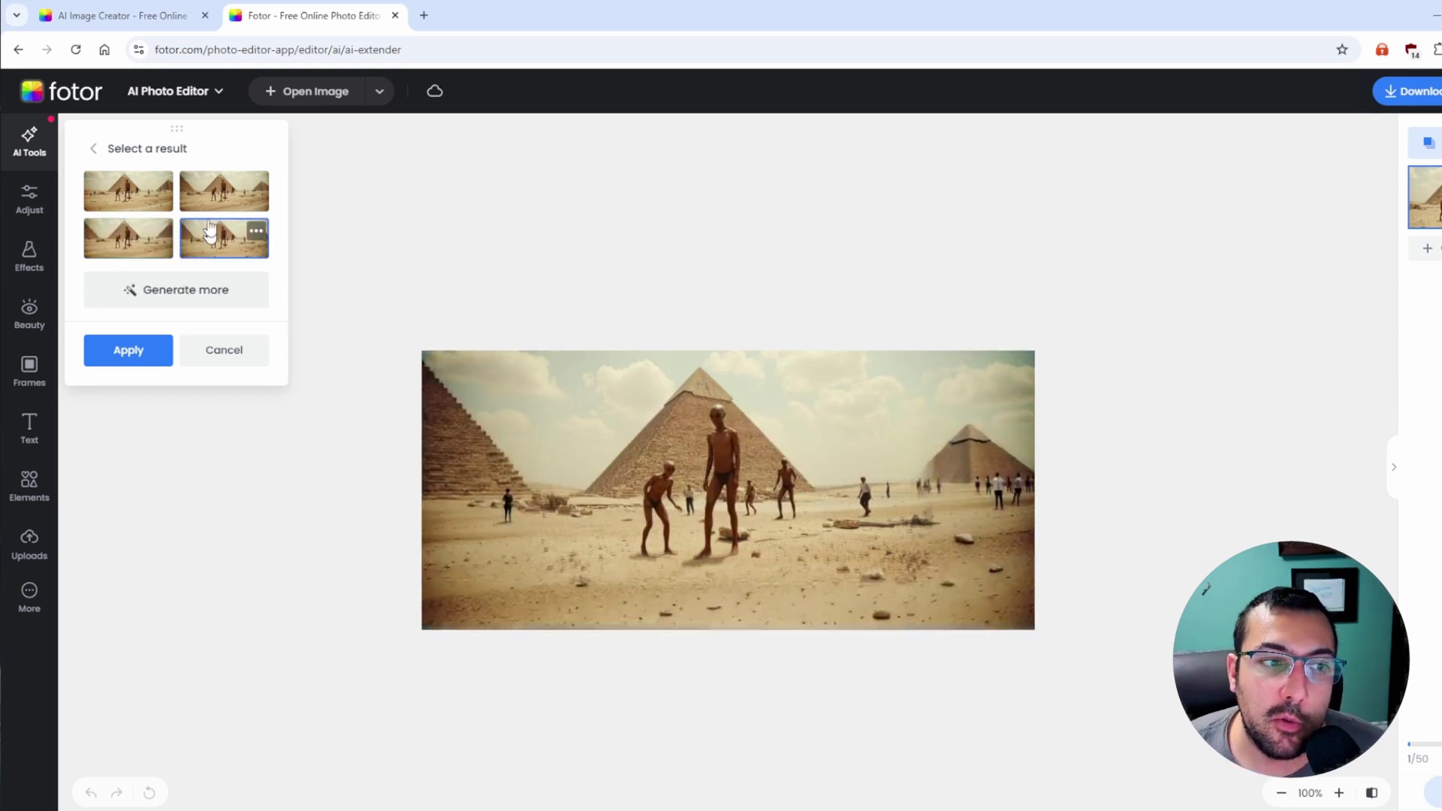
click(132, 192)
click(228, 236)
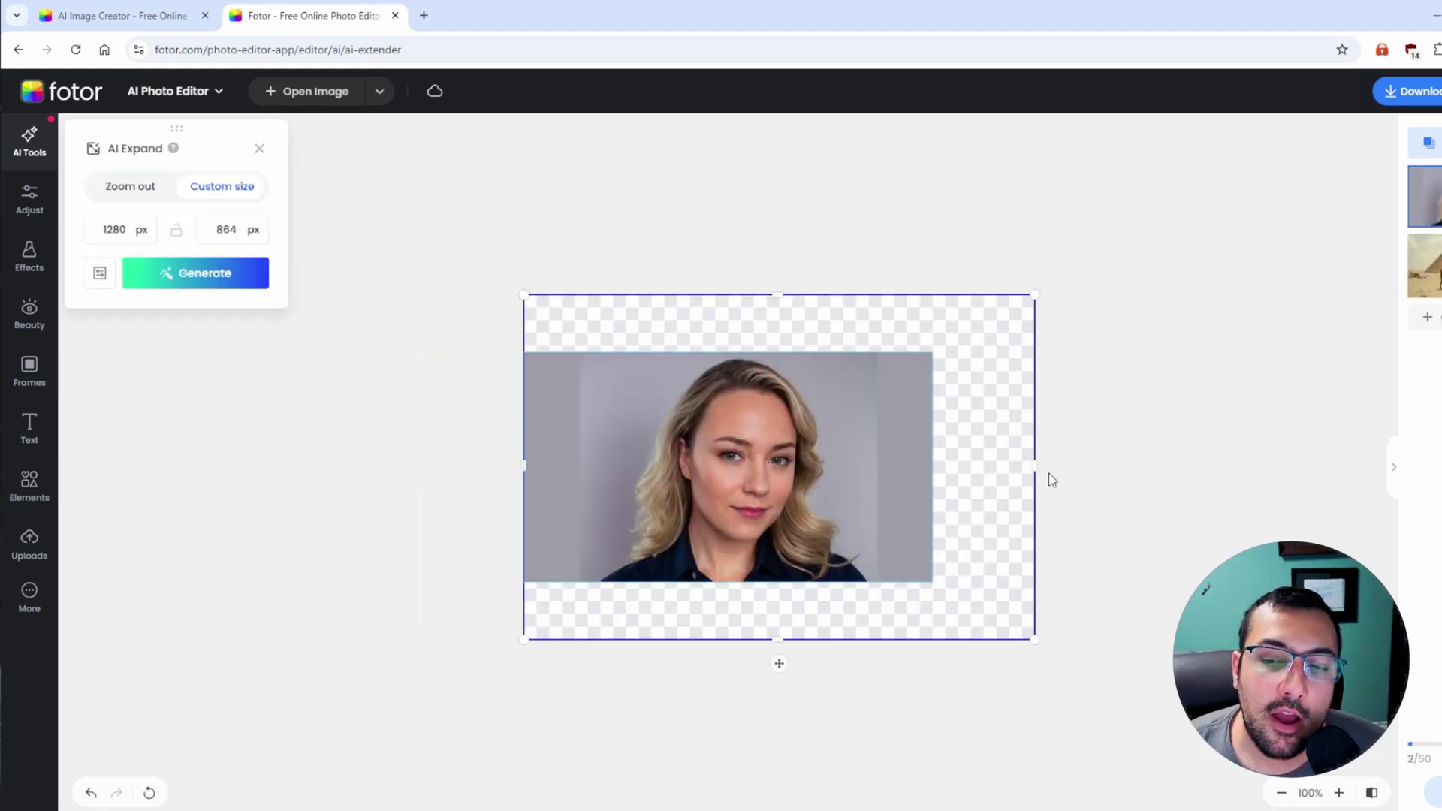
Resize the frame to 1024 px wide, extend it downward, generate, and apply at 1024 × 1104 px.
drag(1036, 465, 934, 455)
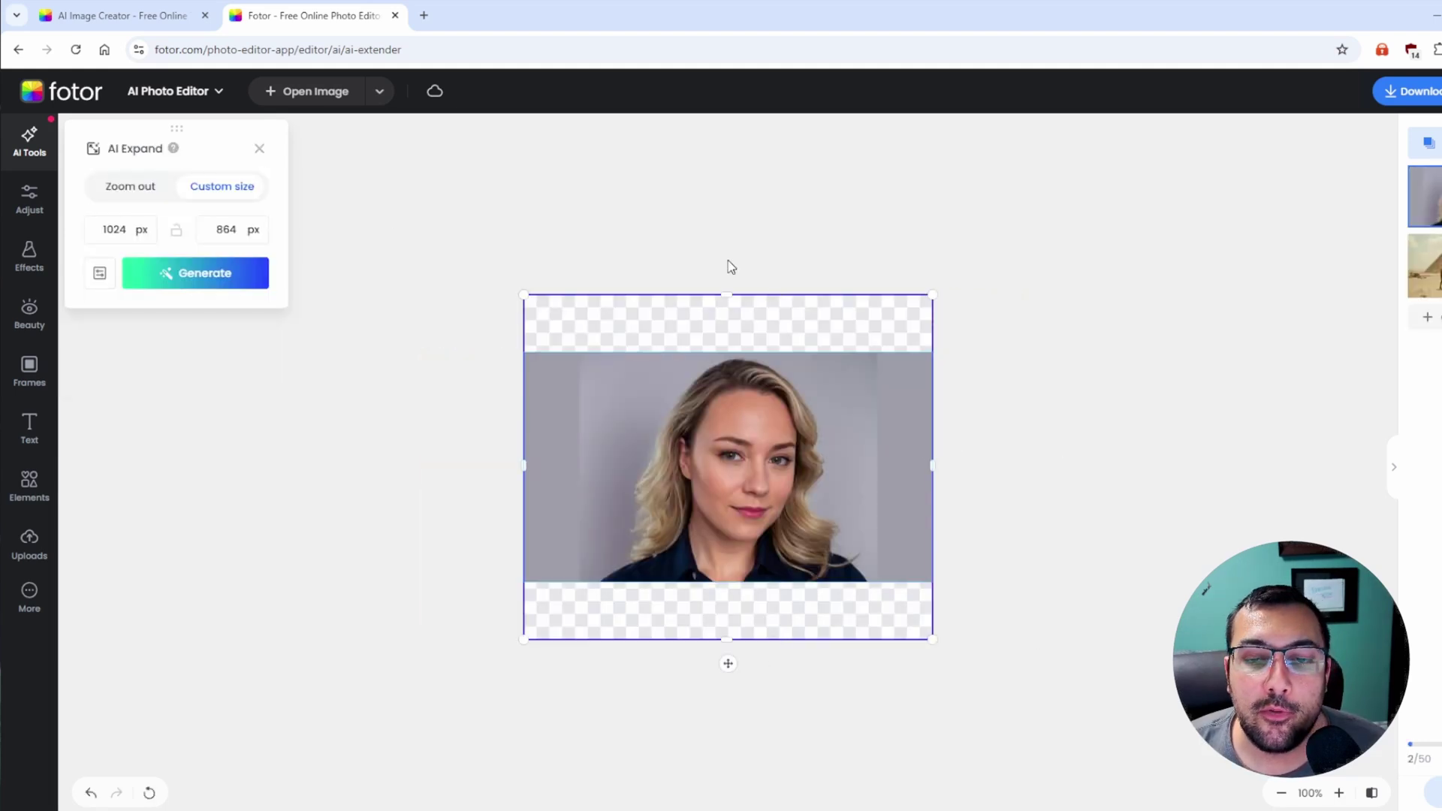
drag(725, 294, 727, 343)
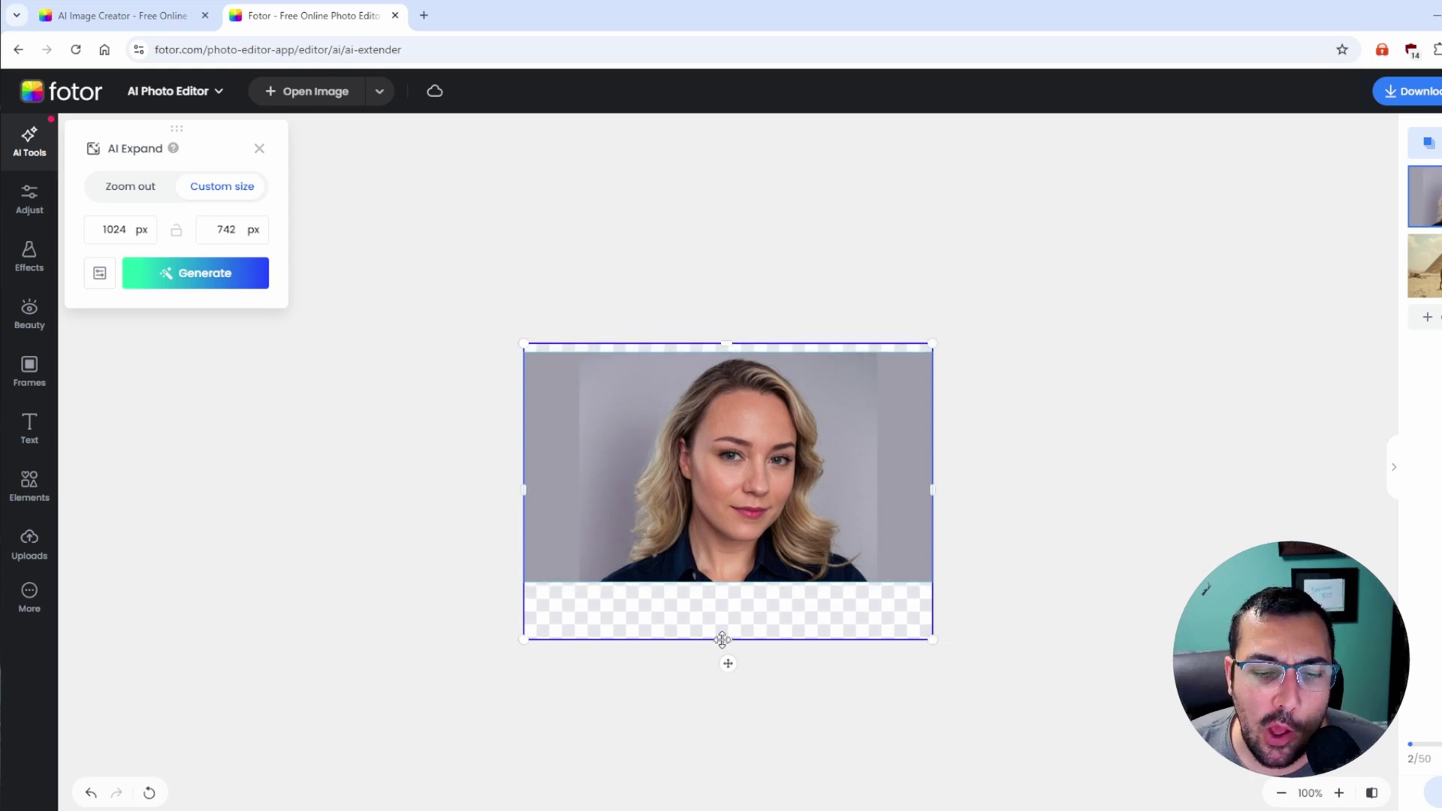
drag(726, 640, 723, 791)
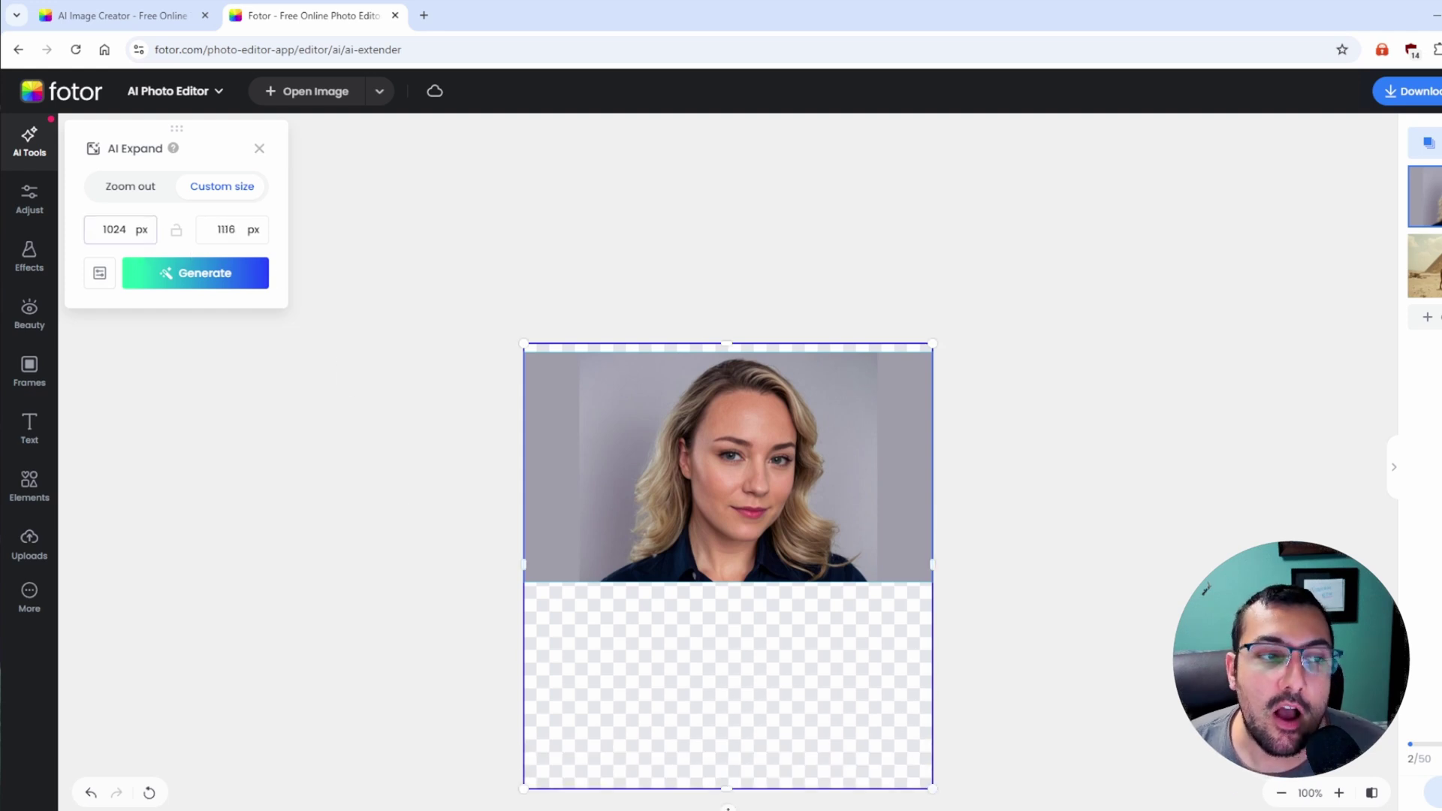
double_click(120, 229)
double_click(226, 229)
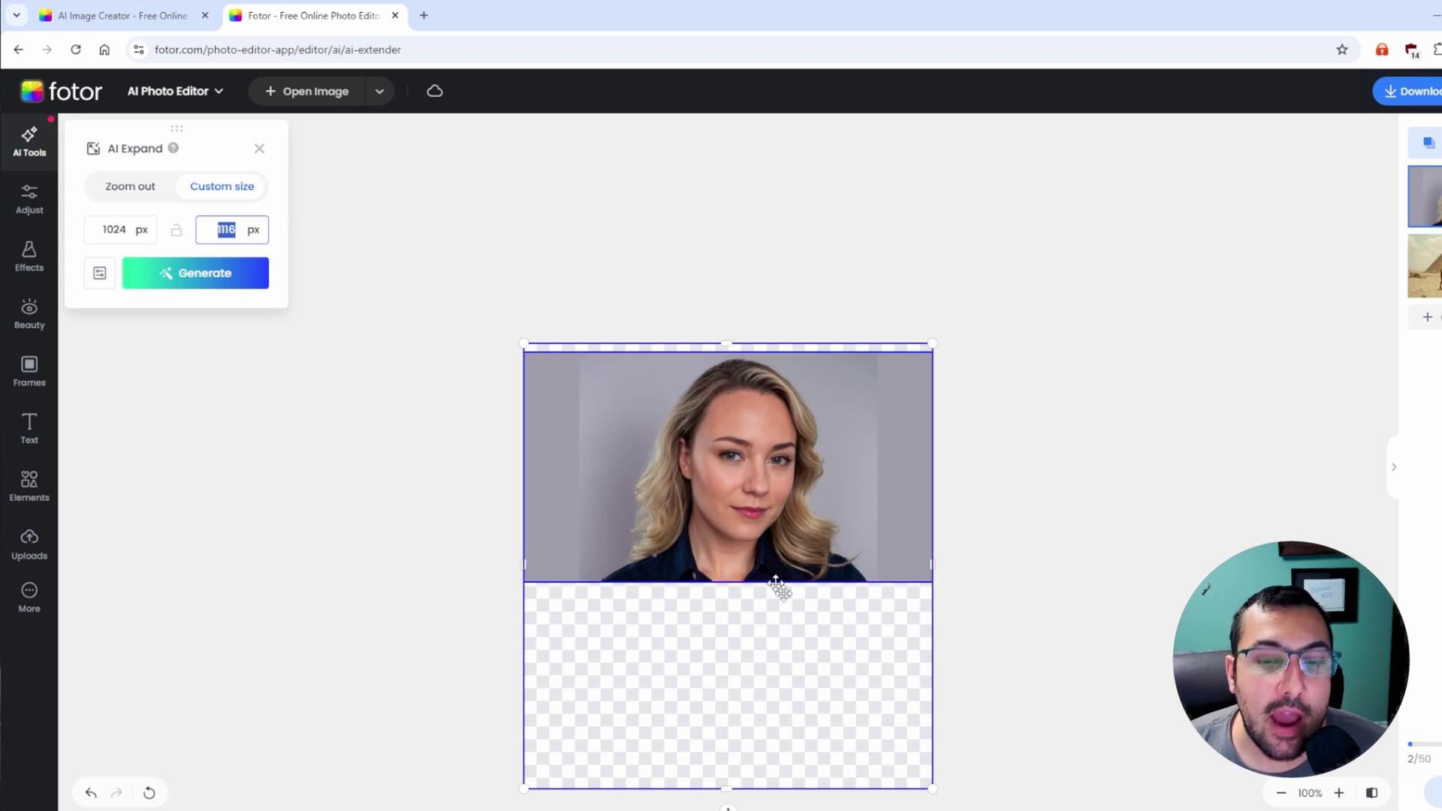
click(214, 273)
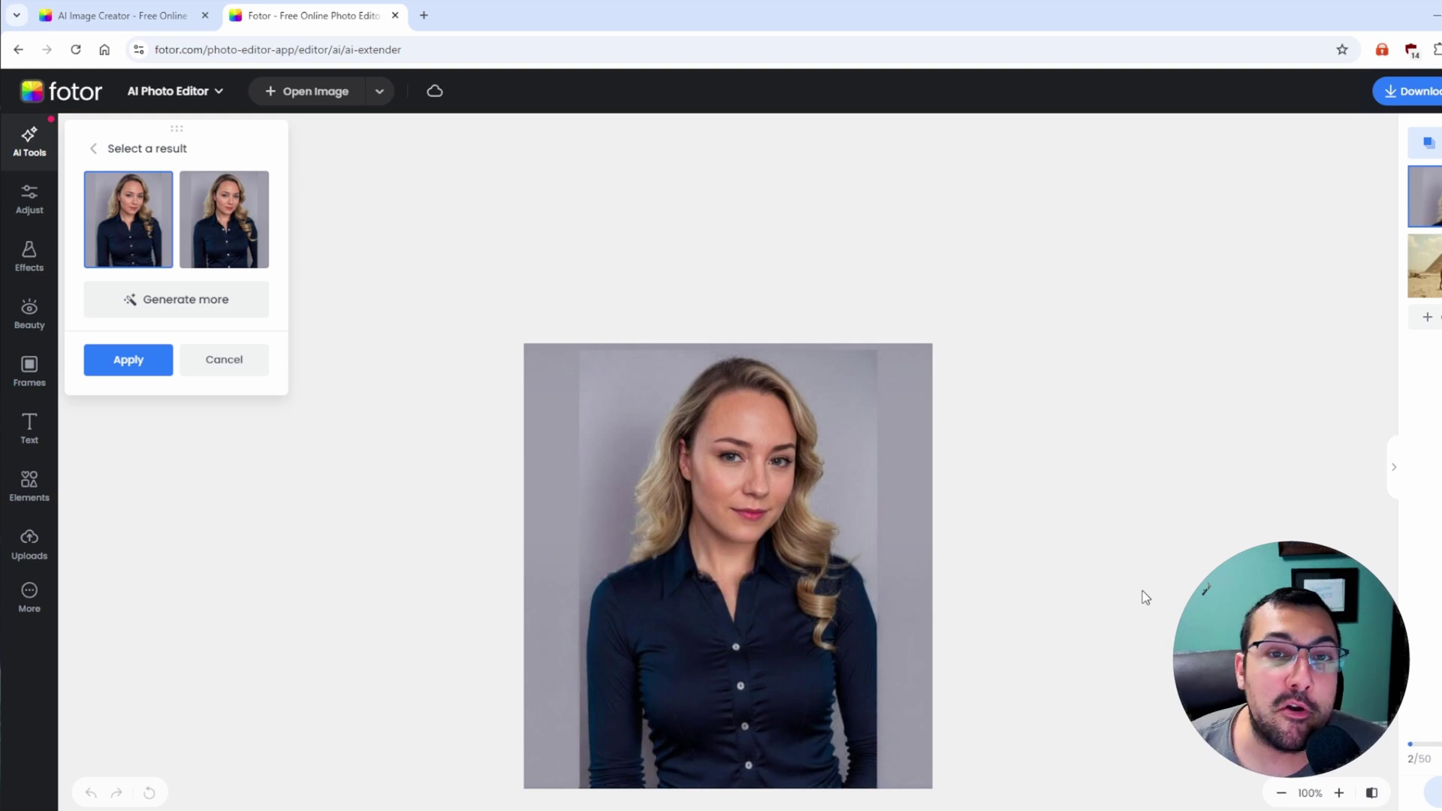
click(127, 360)
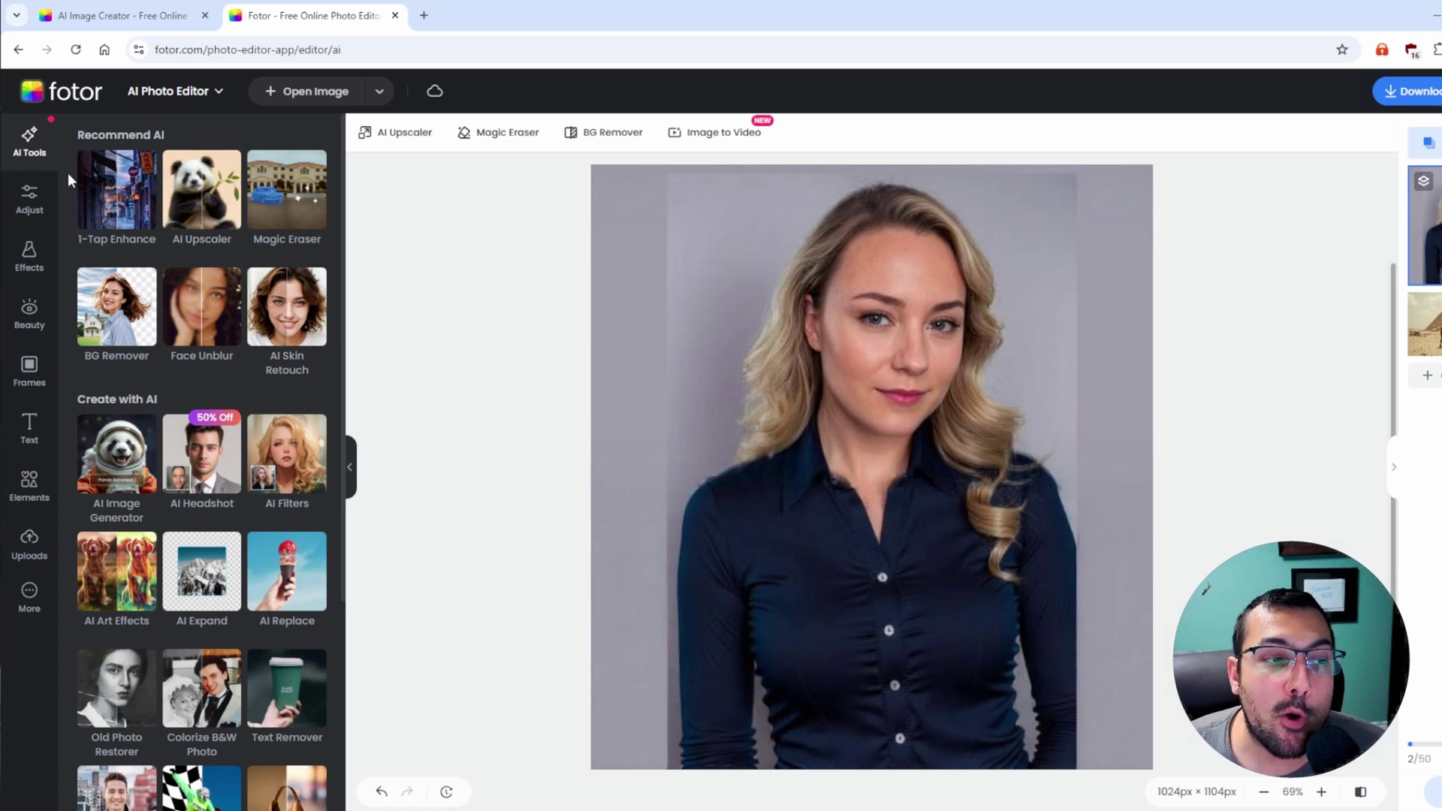
Upscale the portrait 2x to 2048 × 2208 px and apply the result.
click(181, 216)
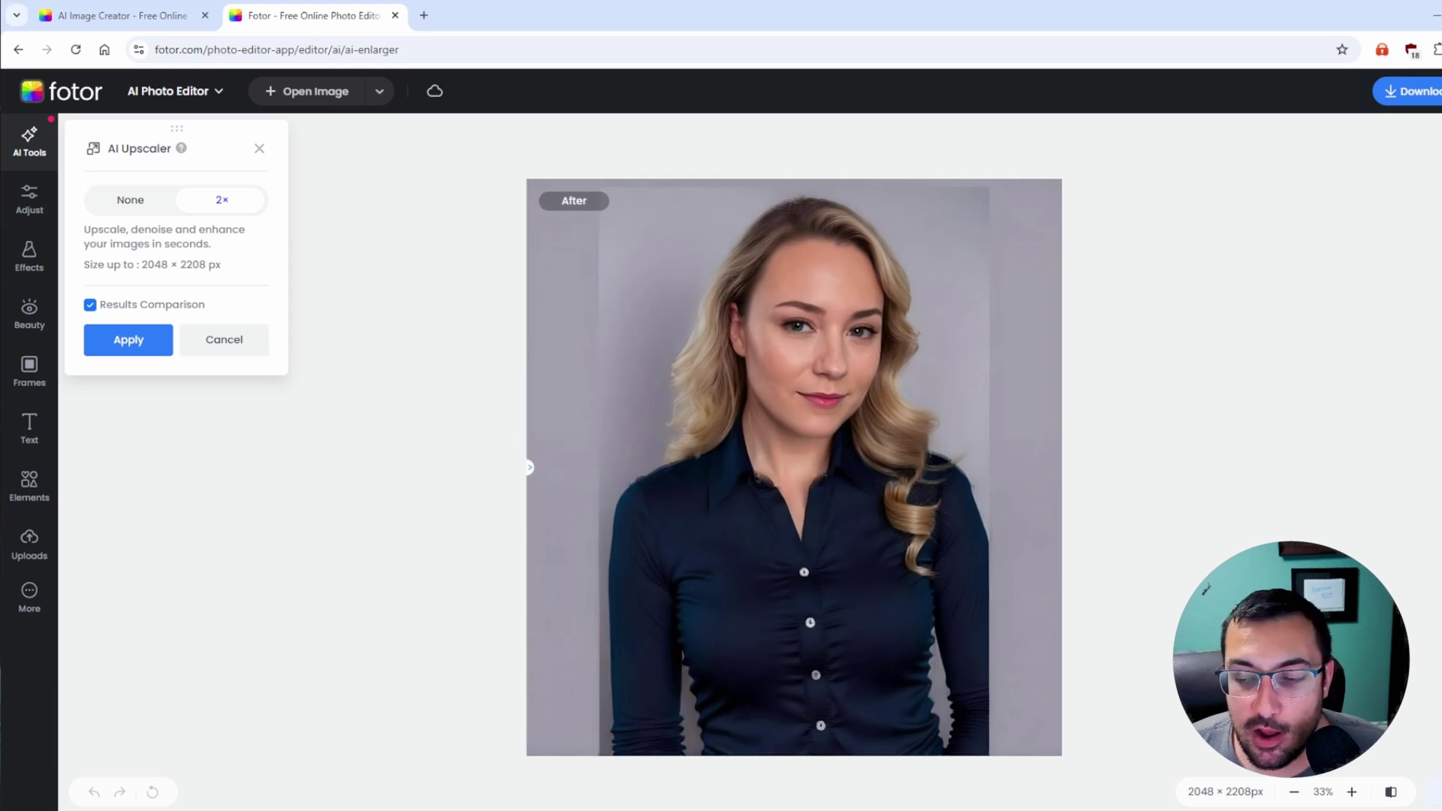
click(148, 356)
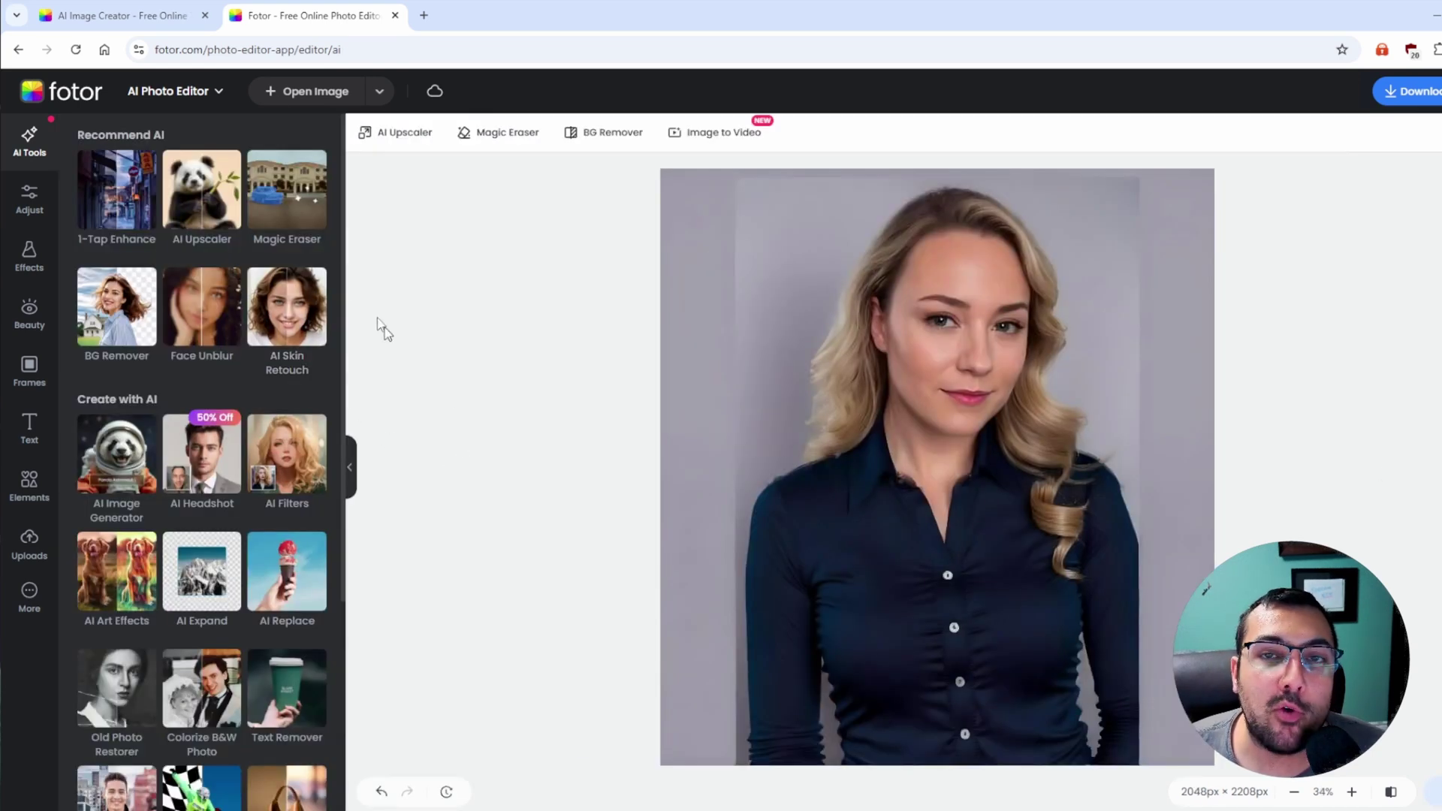
scroll(260, 277, down, 1)
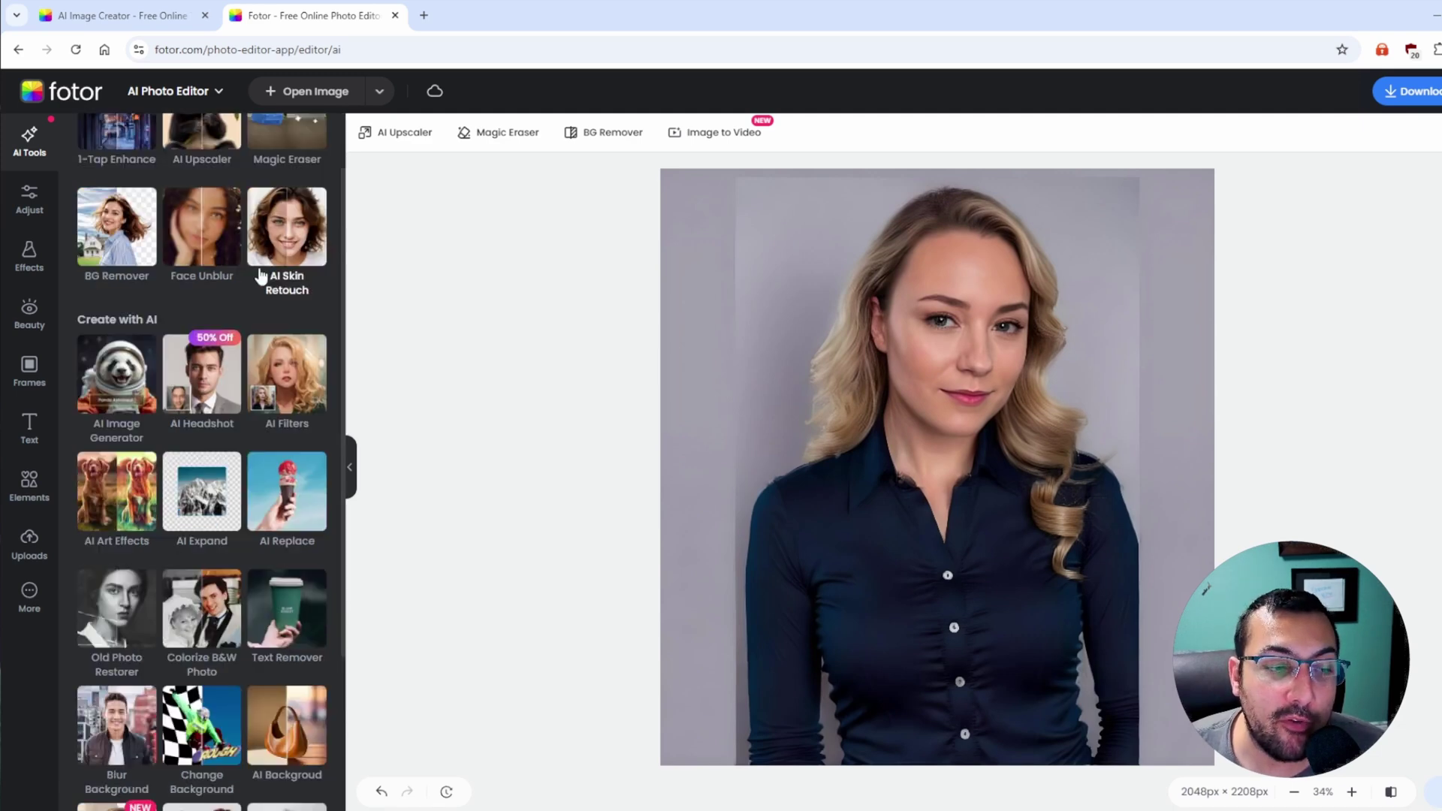
scroll(235, 350, down, 3)
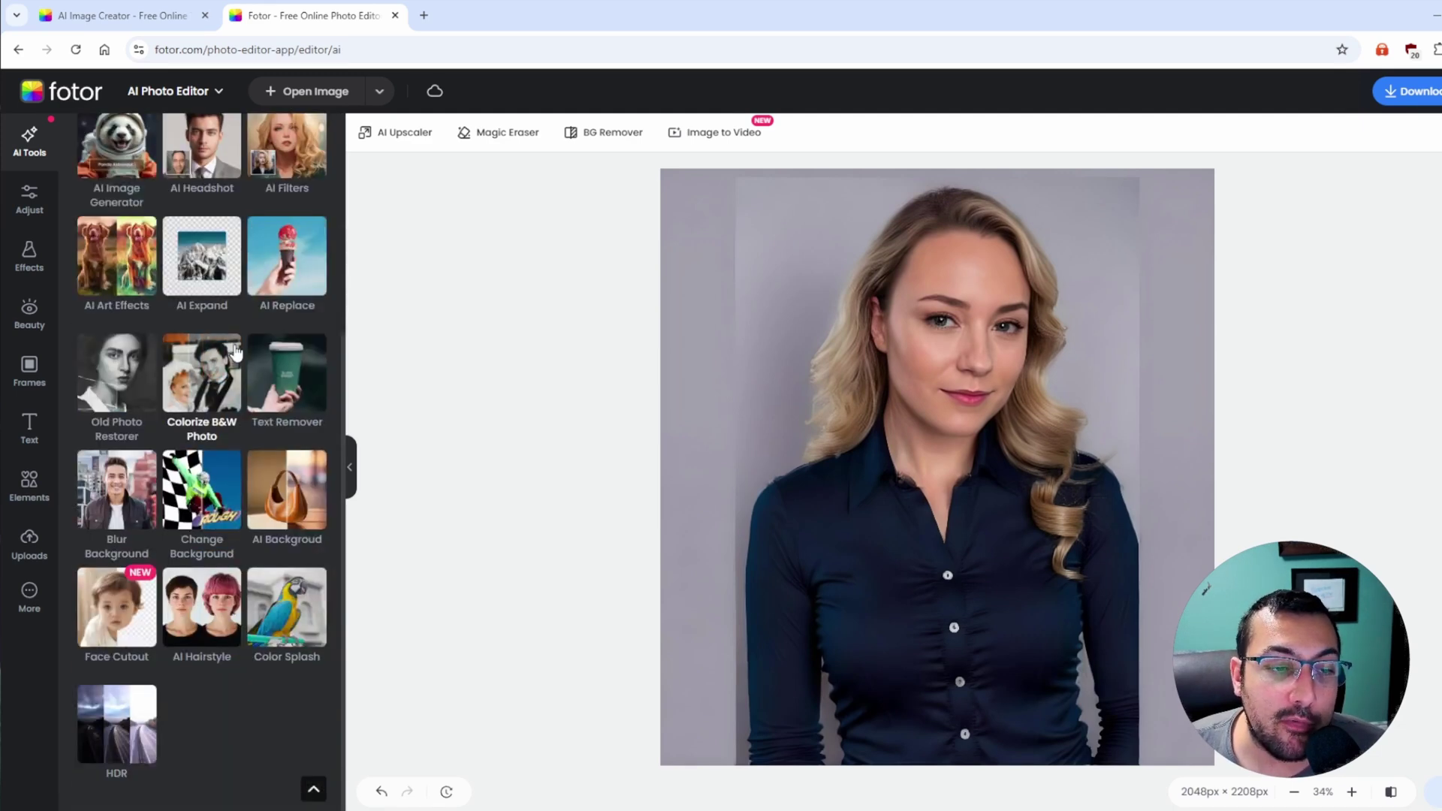
scroll(236, 351, up, 4)
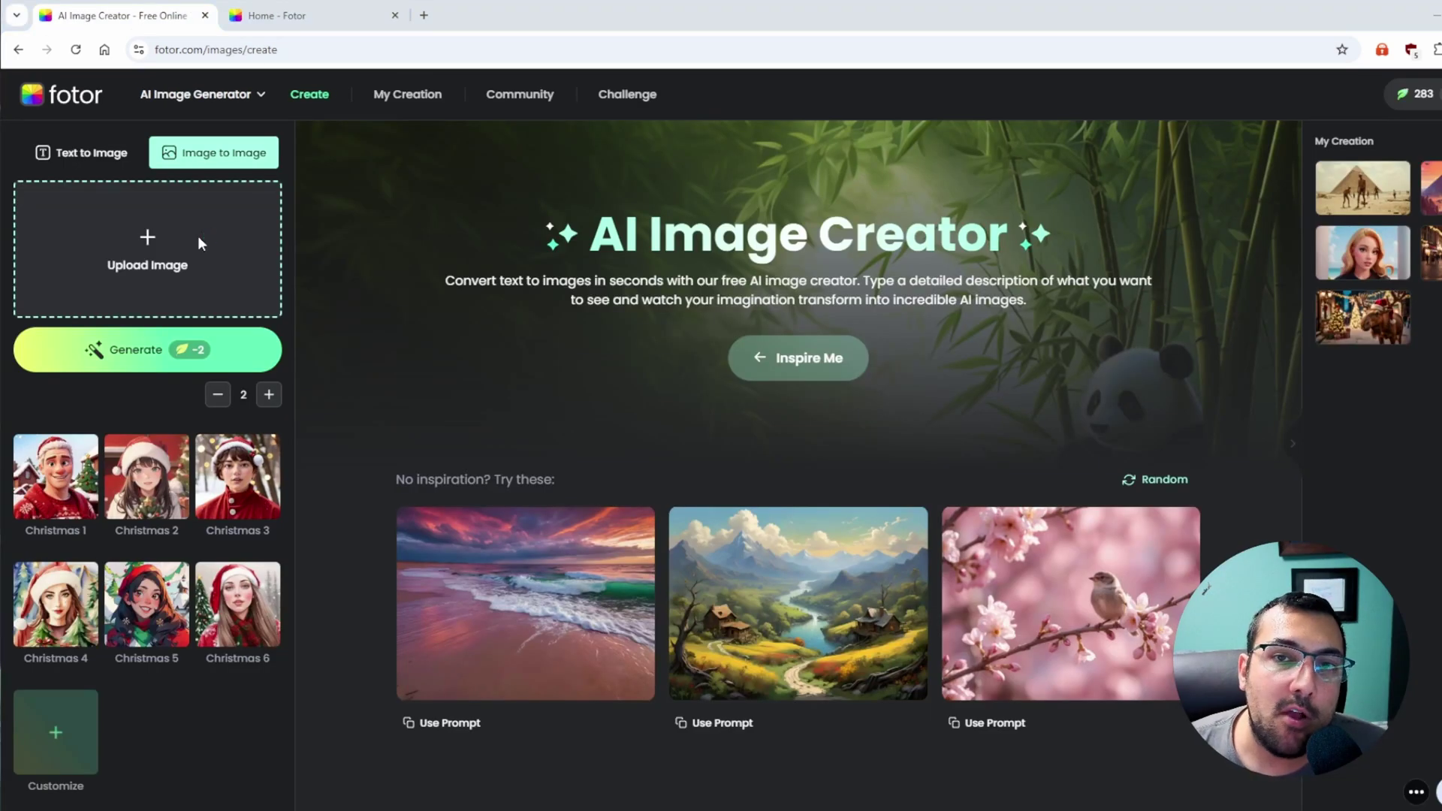
Upload the blonde portrait, pick the GTA style preset, and generate the styled image.
click(196, 236)
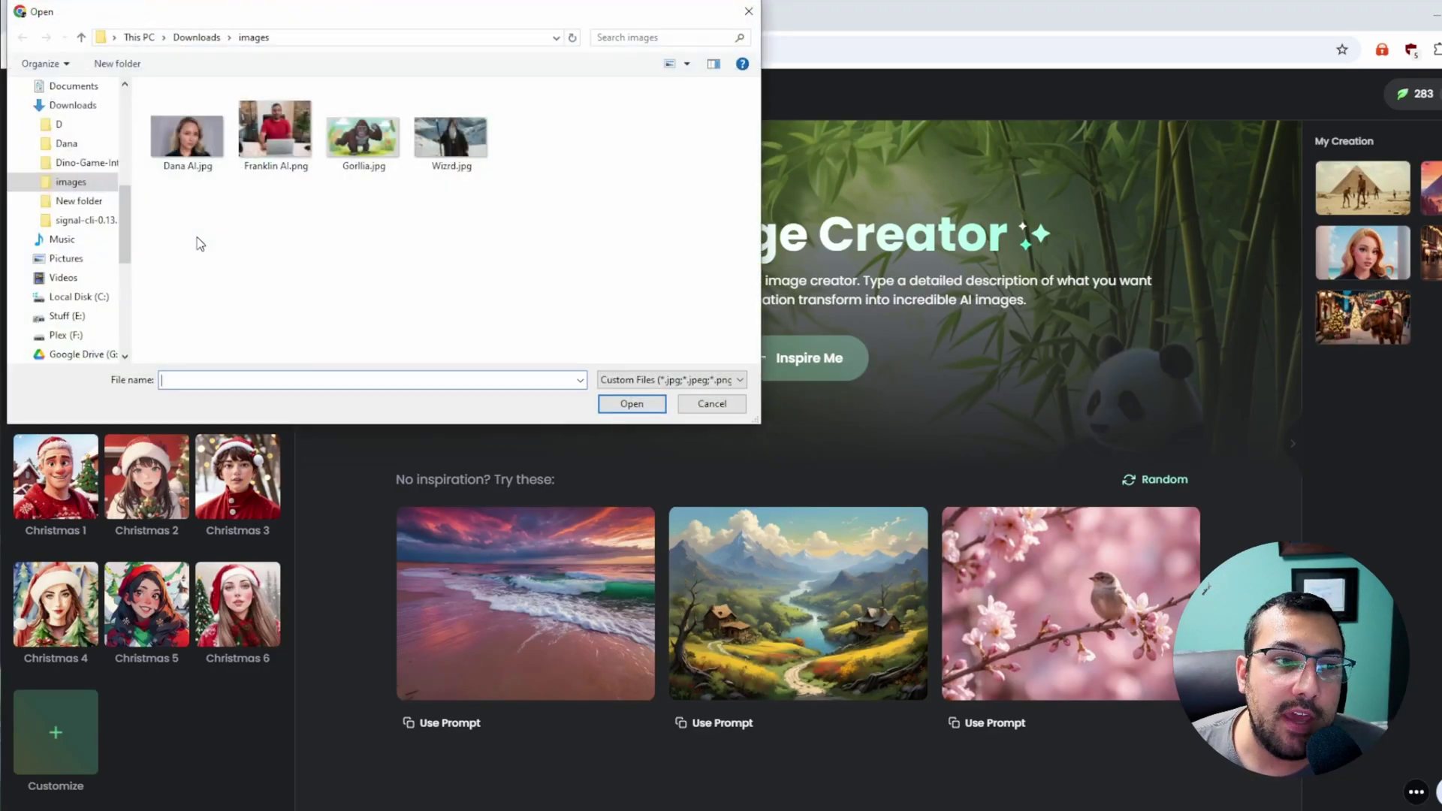
double_click(209, 174)
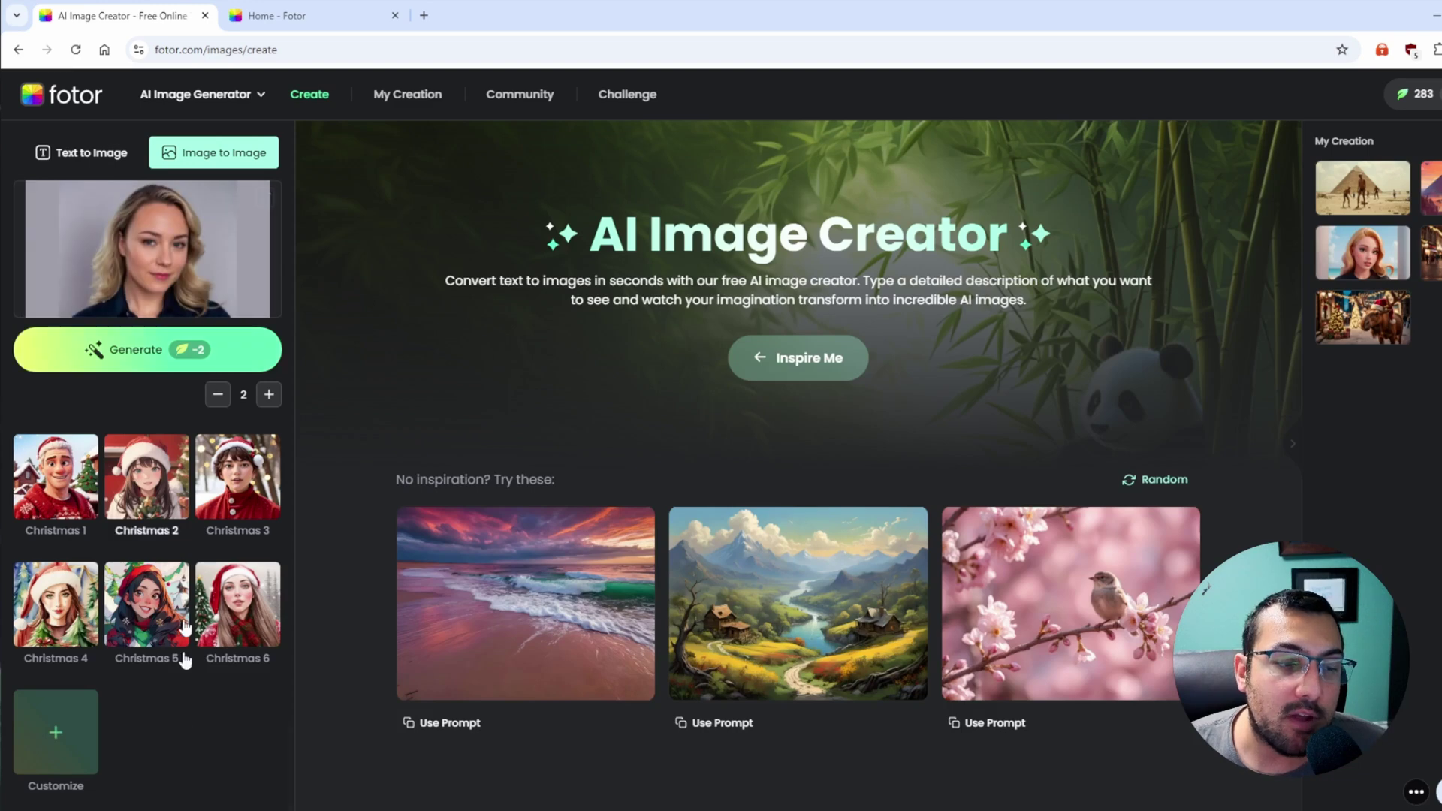
scroll(87, 634, up, 2)
scroll(86, 634, up, 5)
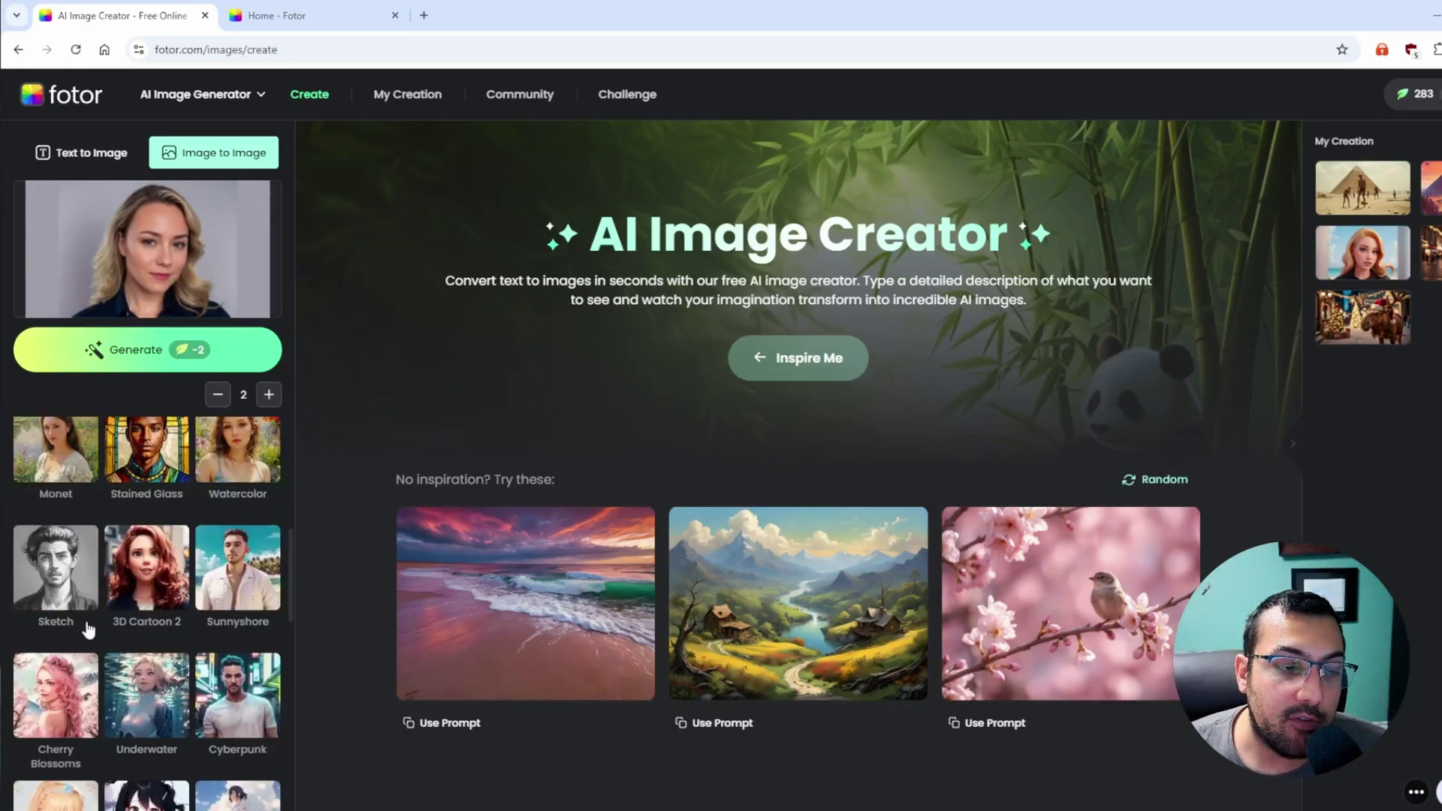
scroll(89, 629, down, 4)
scroll(88, 630, down, 3)
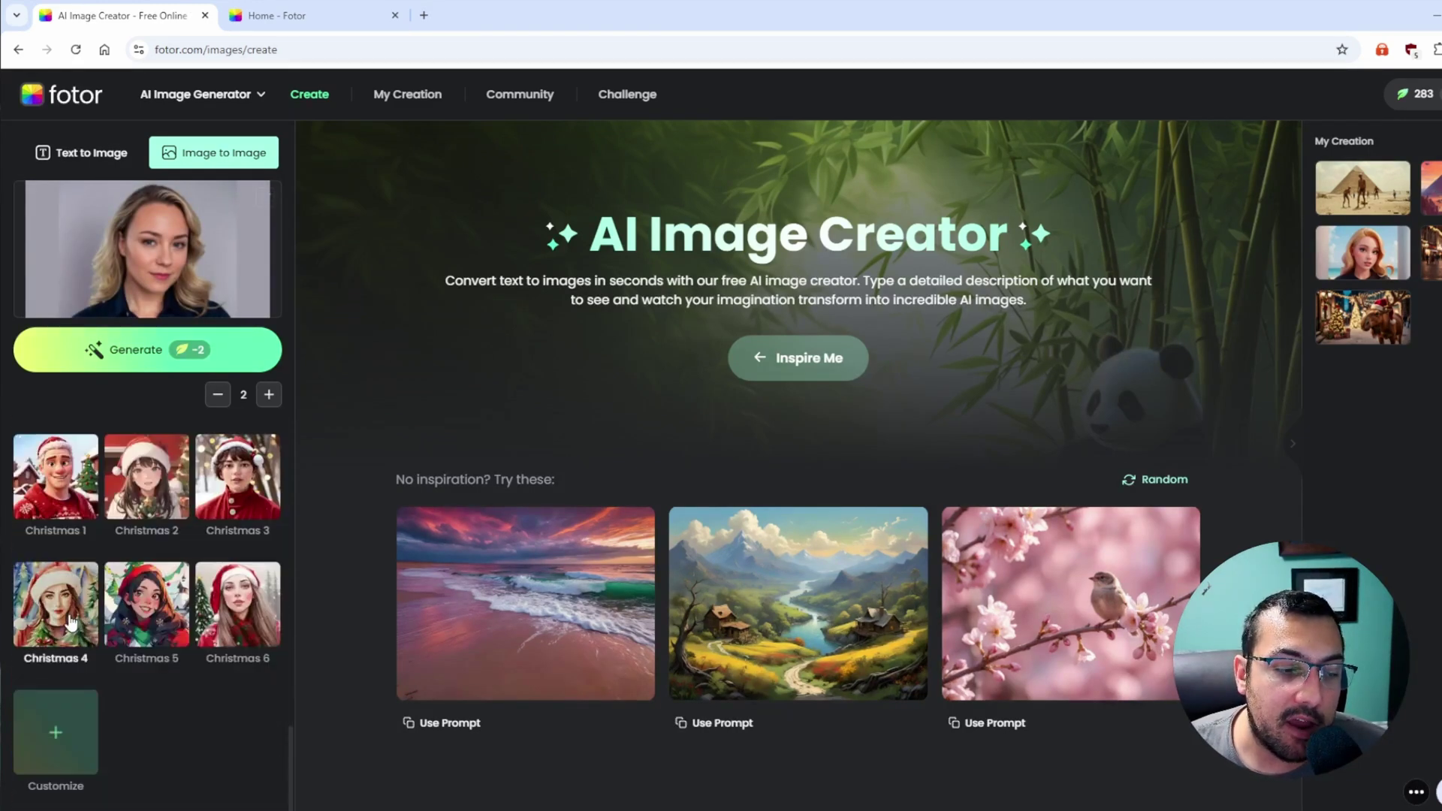
click(236, 612)
click(114, 350)
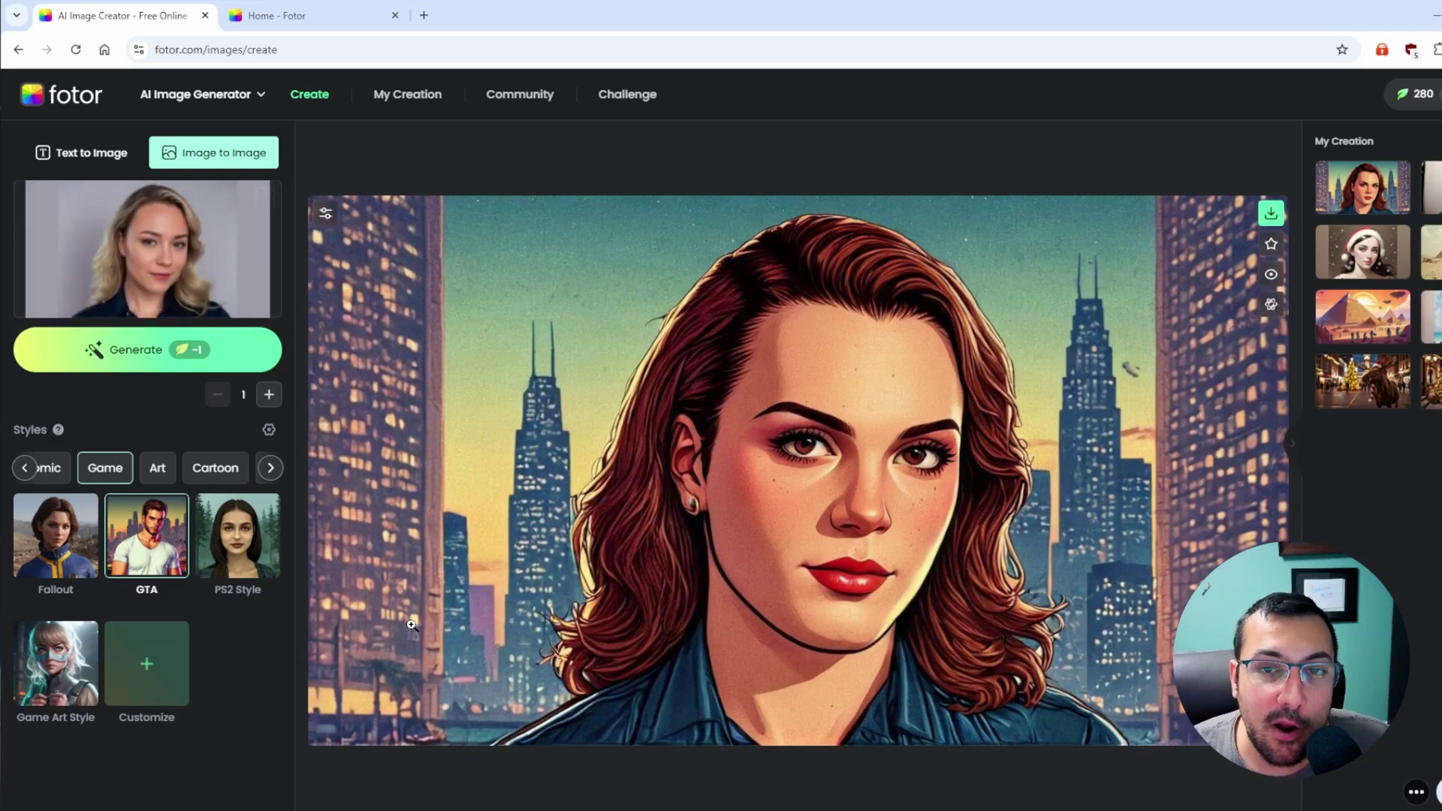
Open the GTA-style result in the full photo editor.
click(1129, 350)
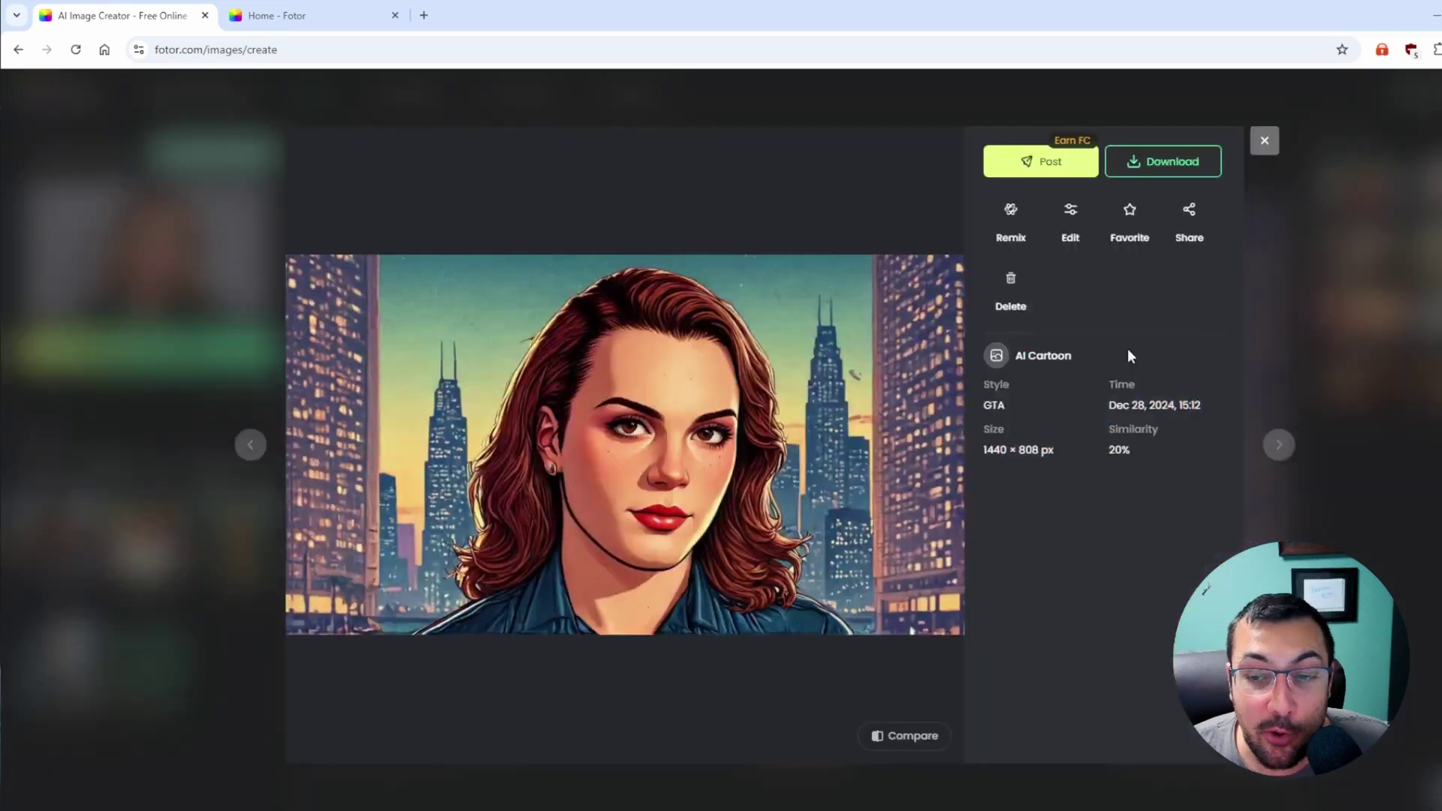
click(1072, 215)
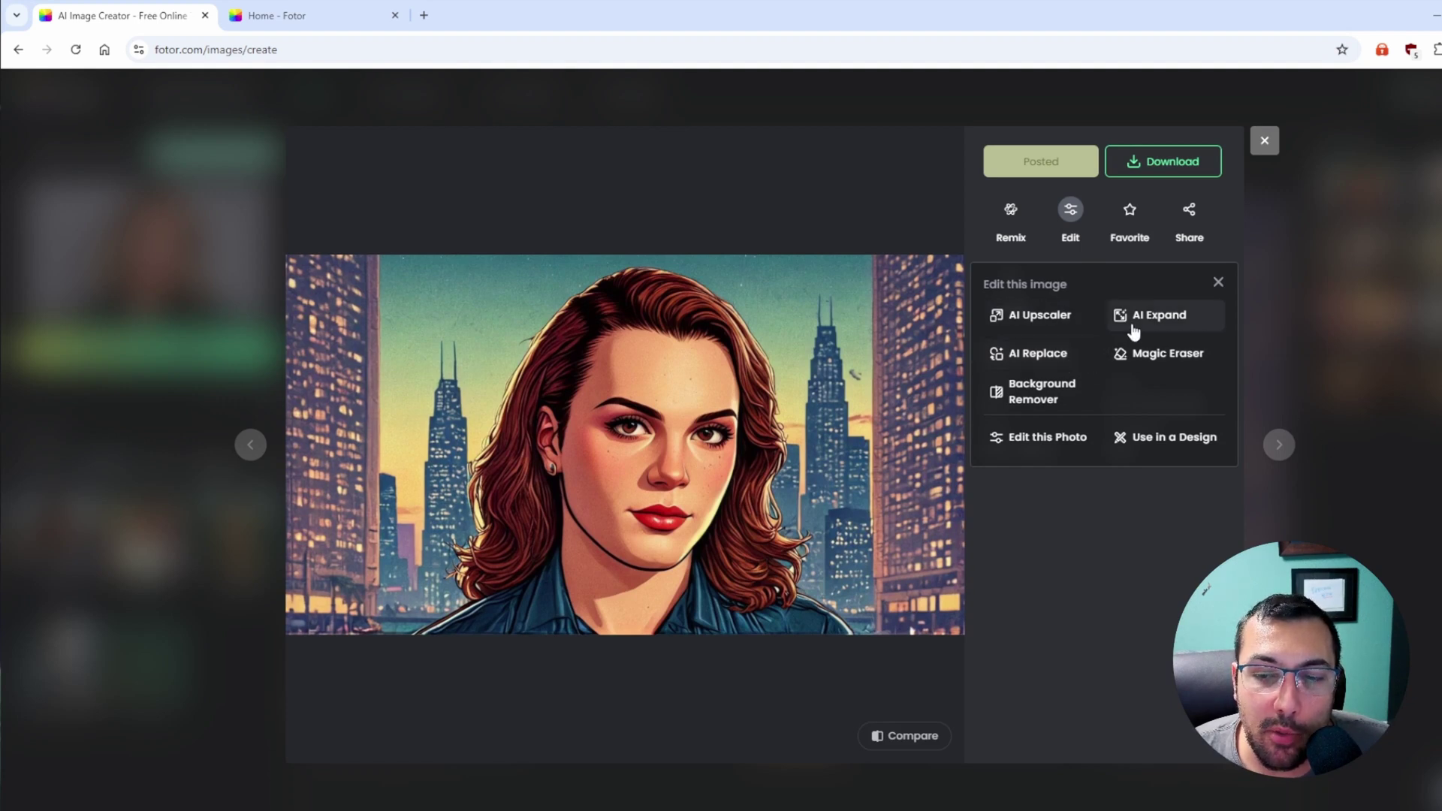
click(1067, 443)
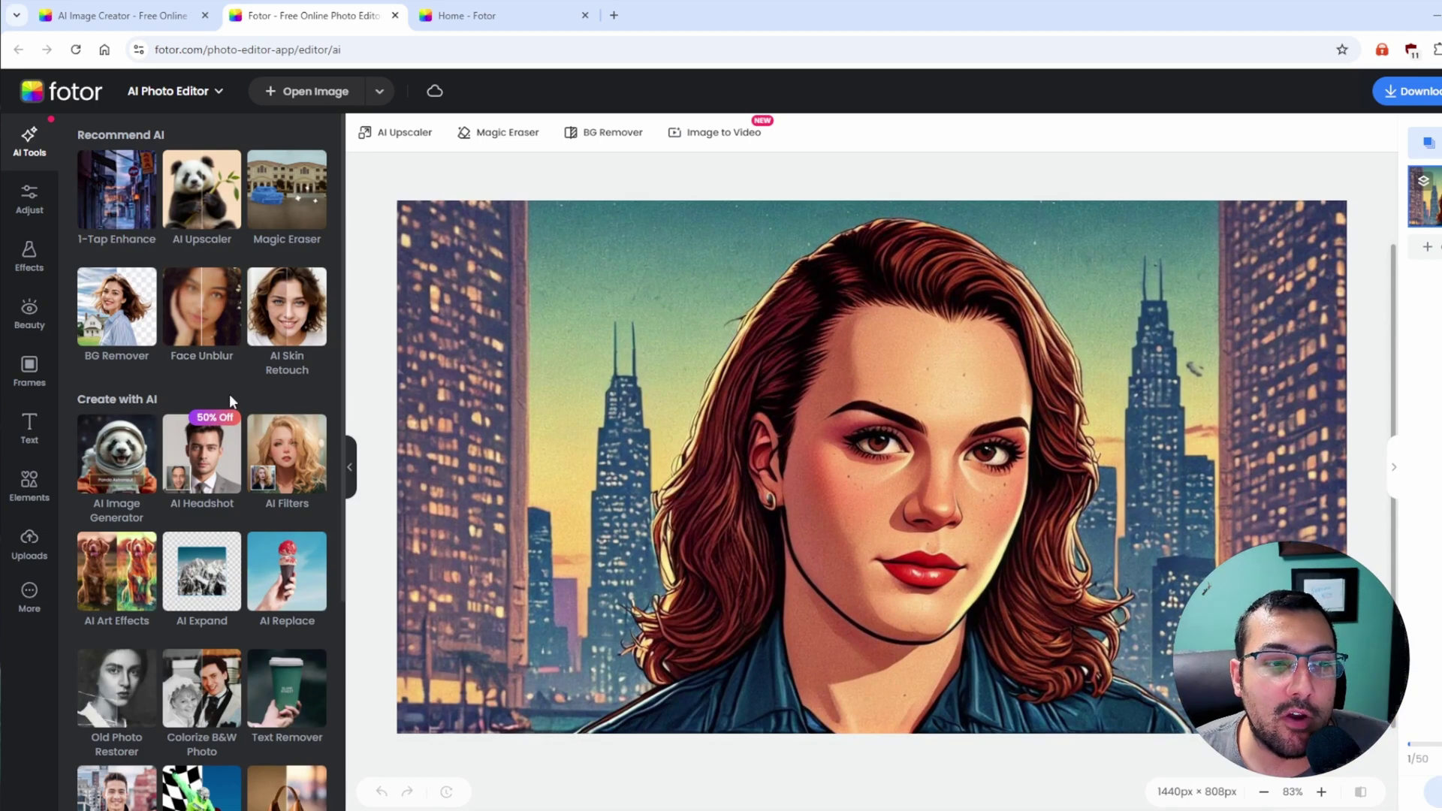
Apply the one-step image quality enhancement from the AI Tools panel.
scroll(228, 398, down, 1)
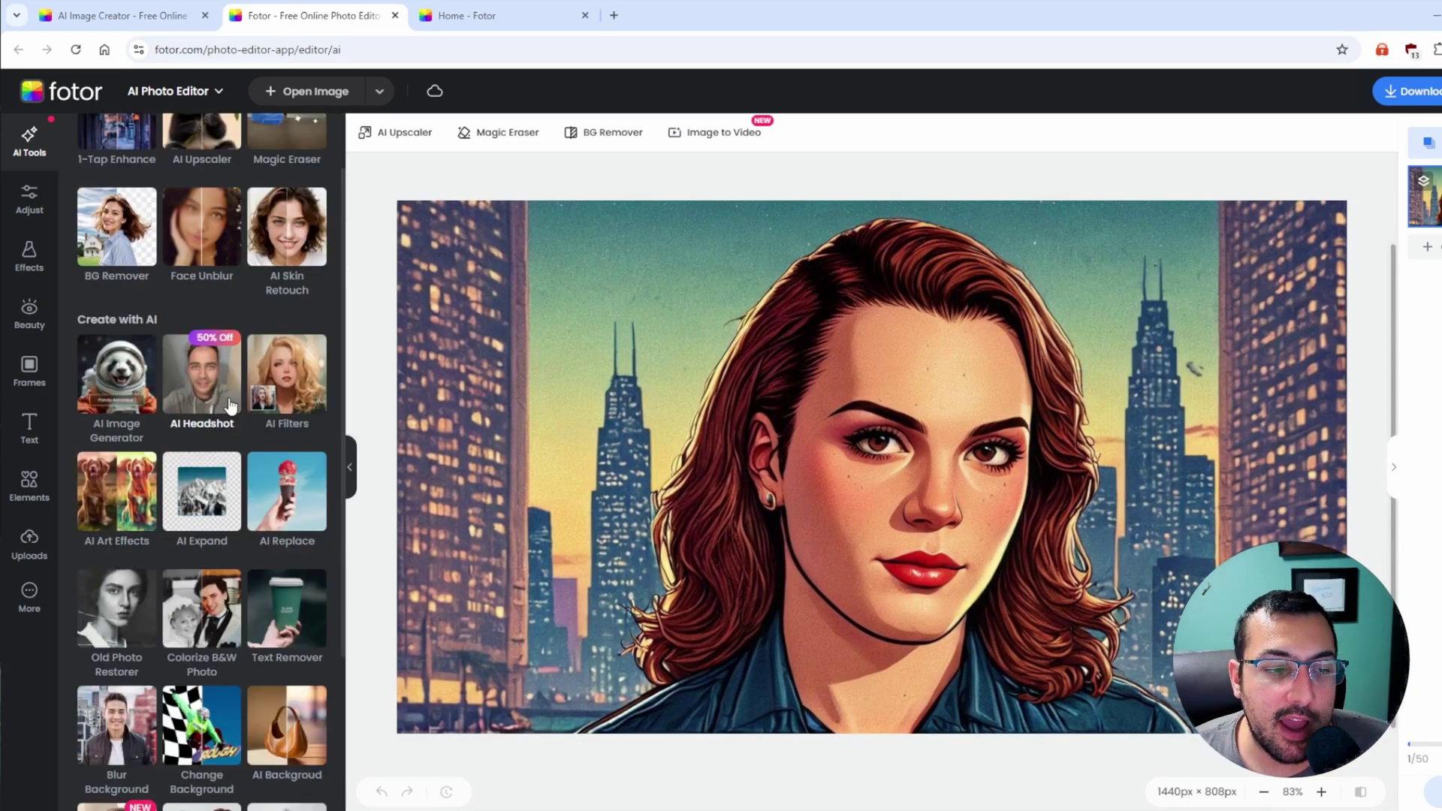
scroll(230, 405, down, 3)
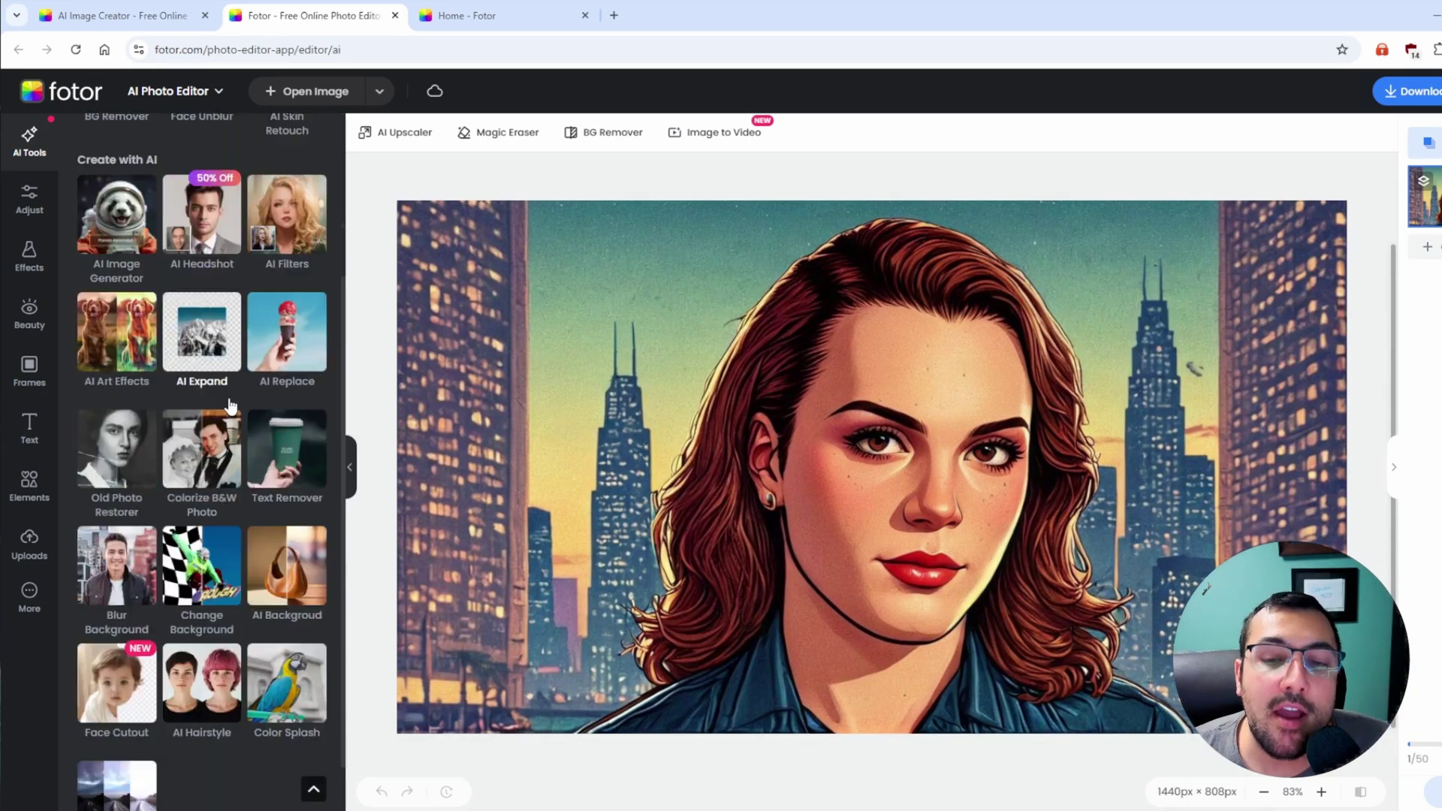
scroll(230, 406, up, 4)
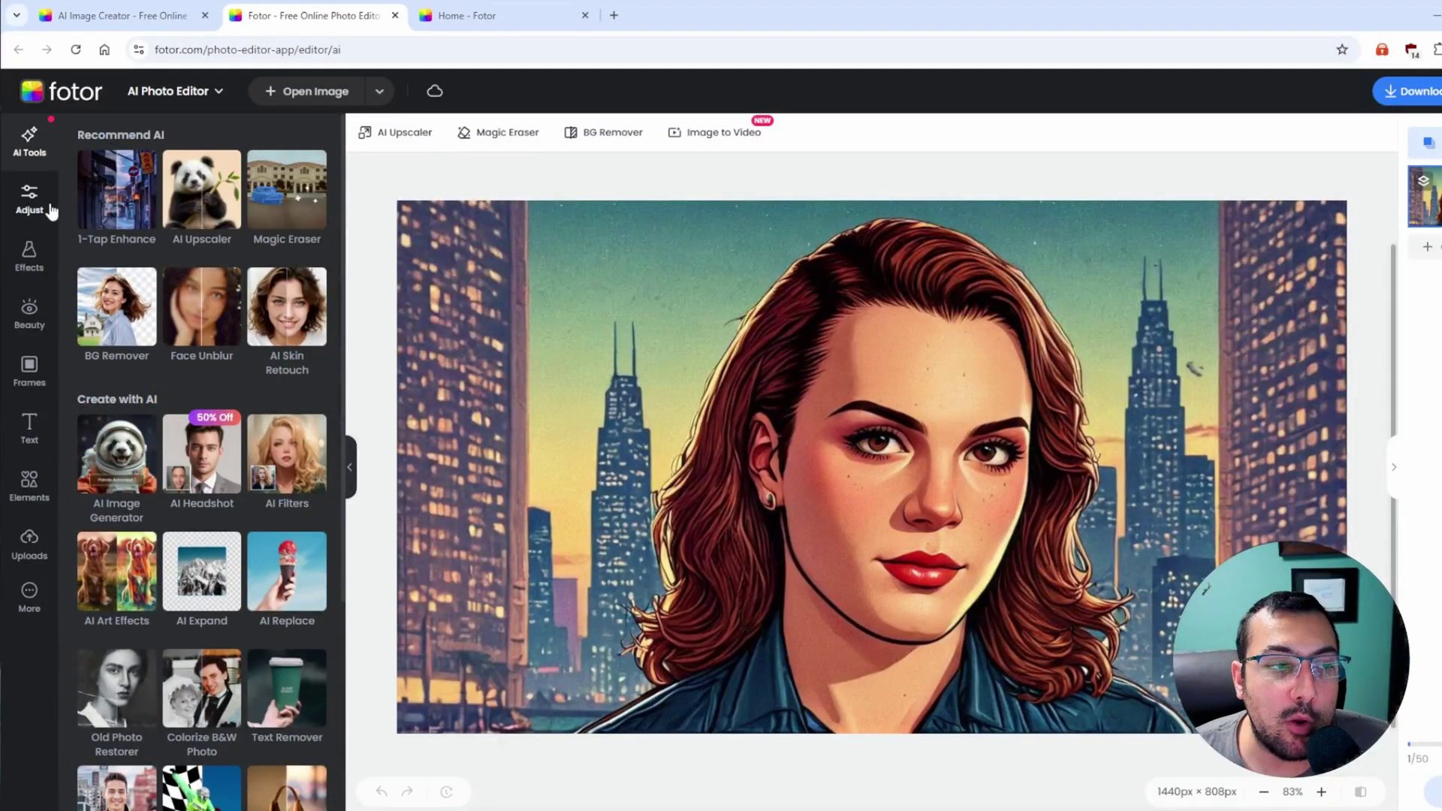
click(106, 207)
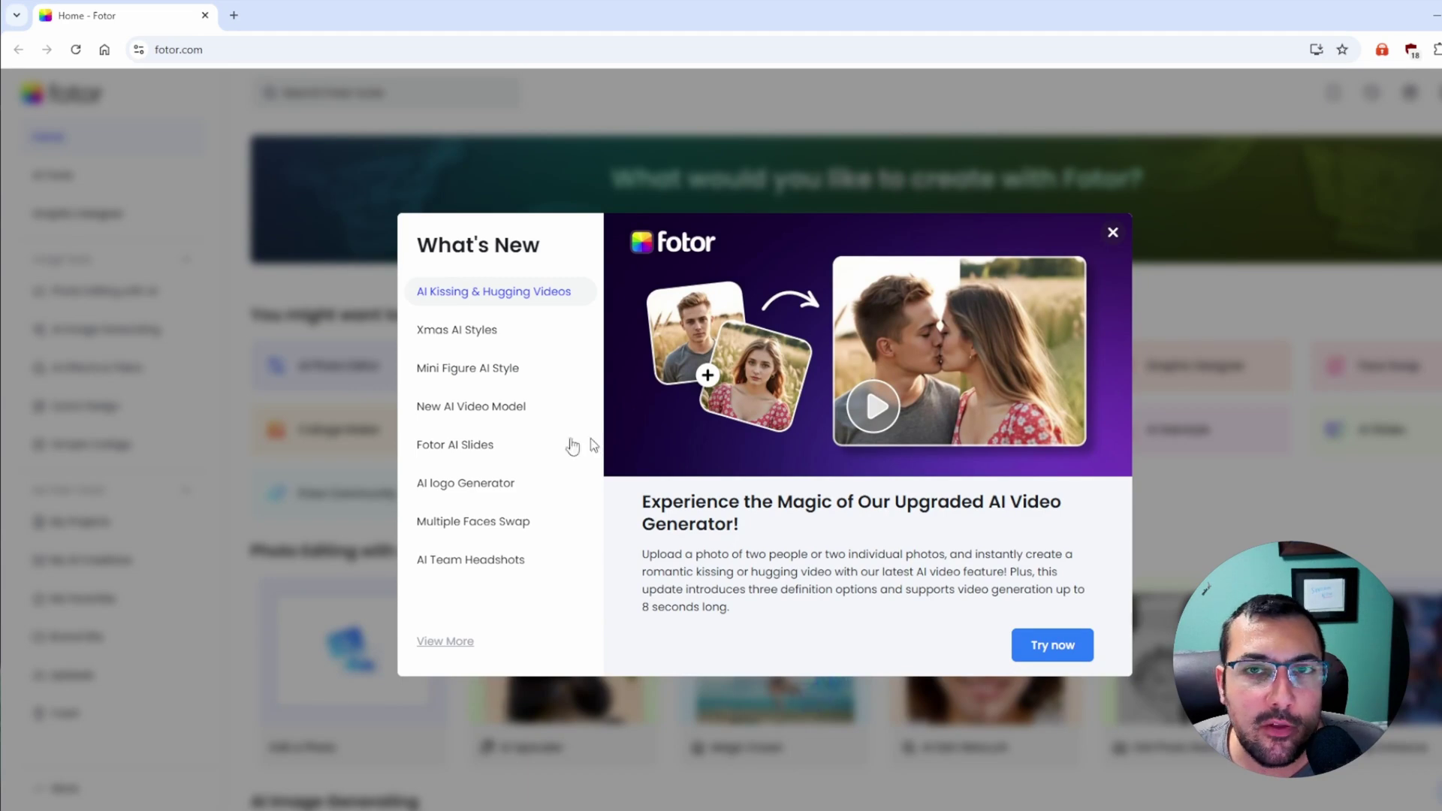
Read the Mini Figure, New AI Video Model, AI Slides and AI Kissing & Hugging announcements.
click(490, 375)
click(471, 410)
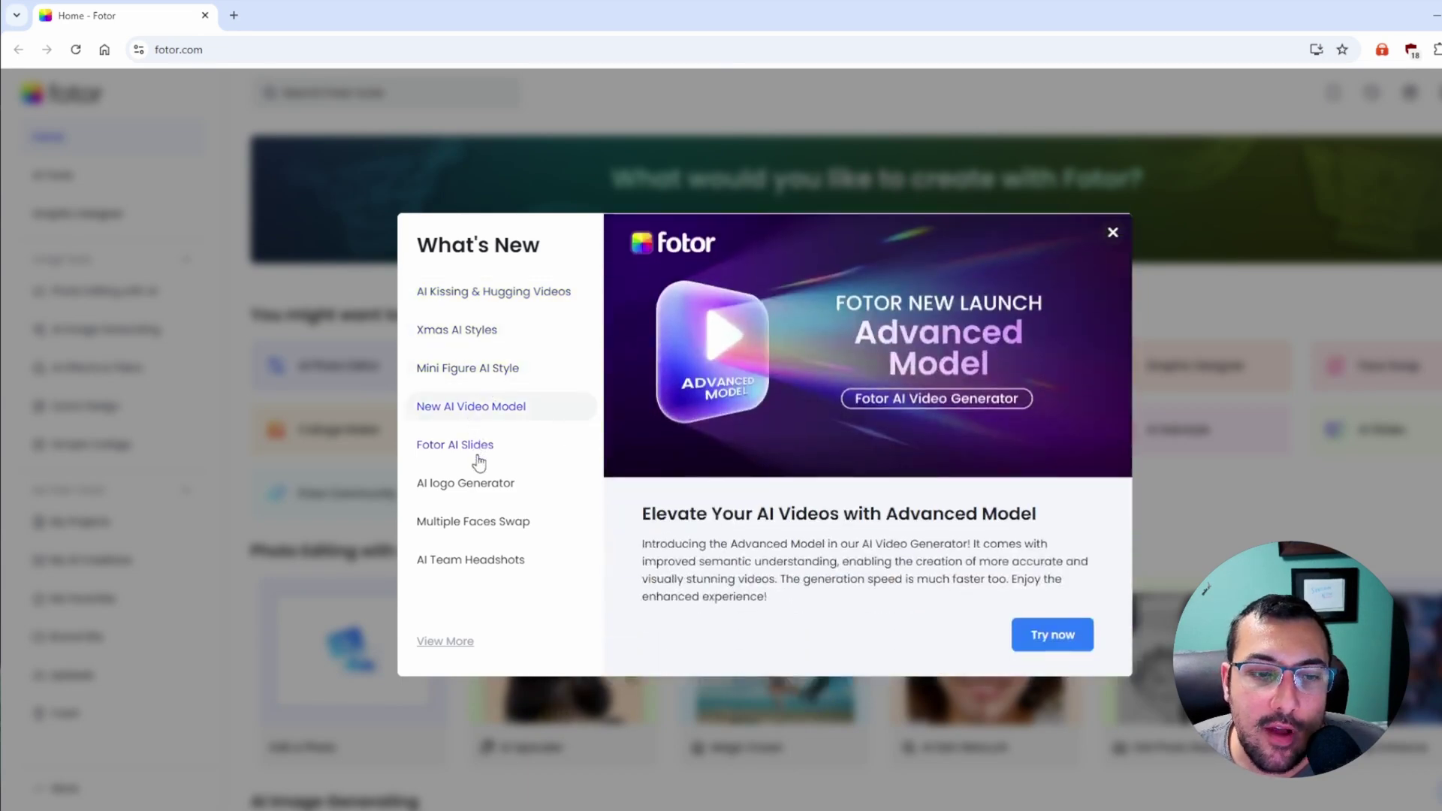
click(477, 445)
click(520, 303)
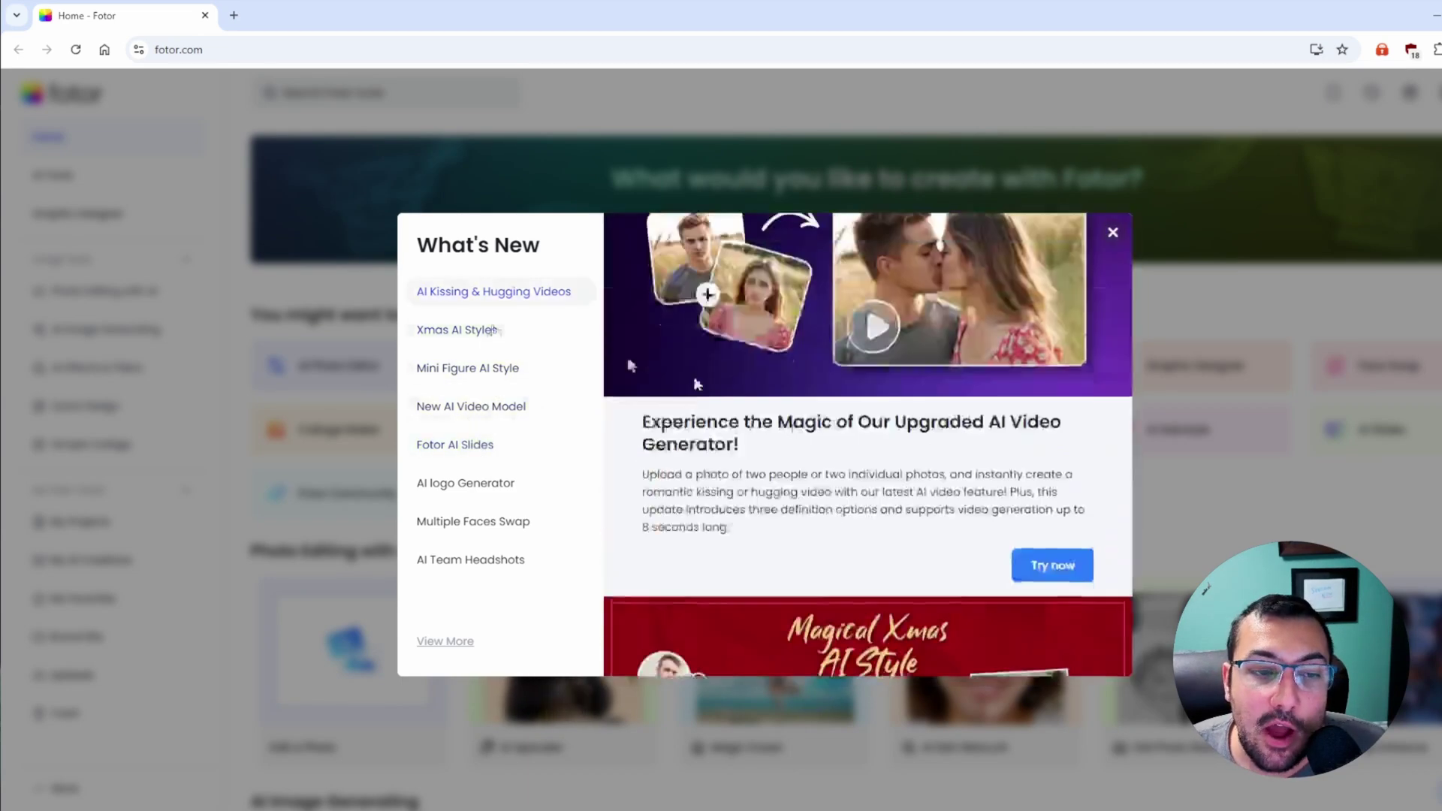
In the AI Video Generator, upload the woman's portrait and the man-in-red-shirt photo from the computer.
click(1062, 655)
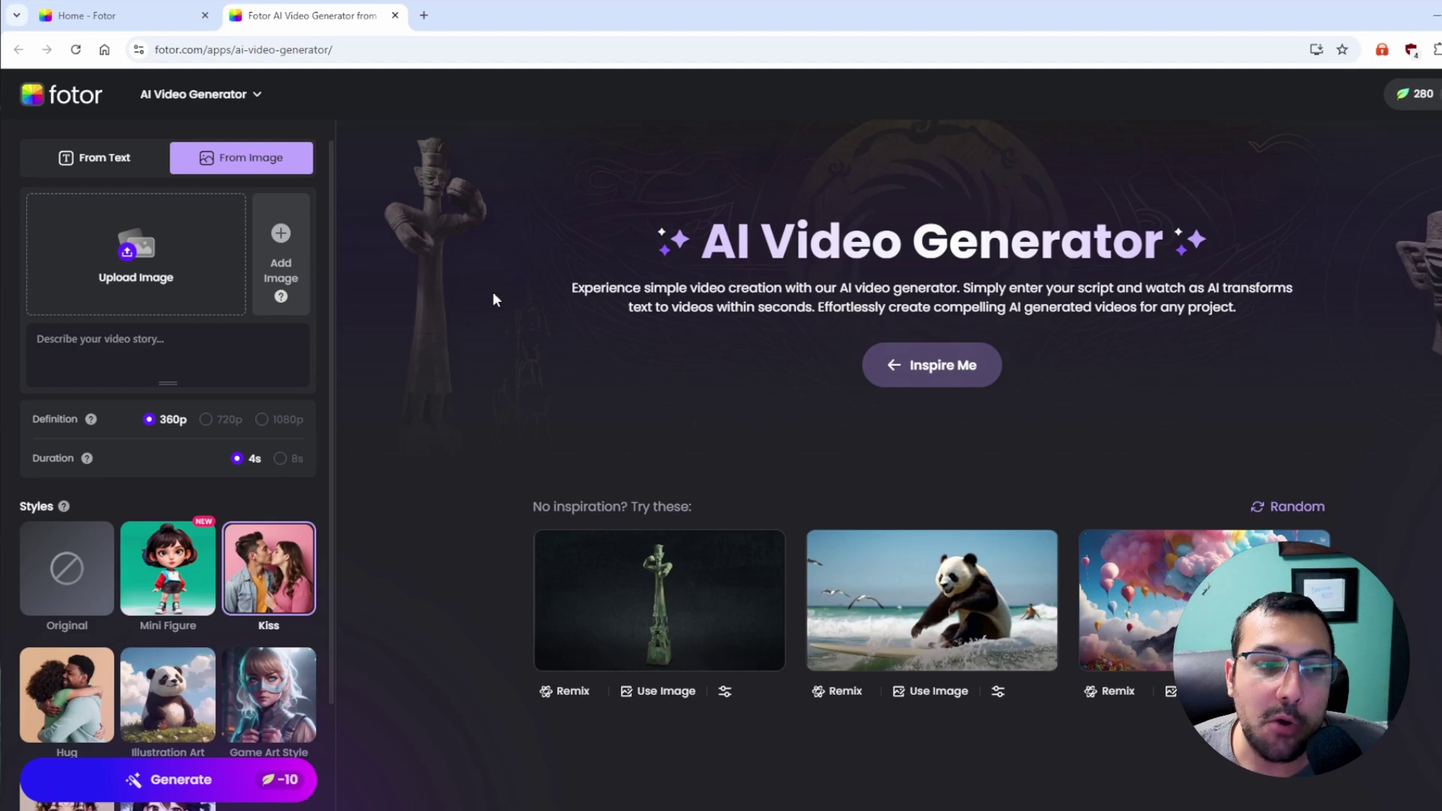
click(137, 284)
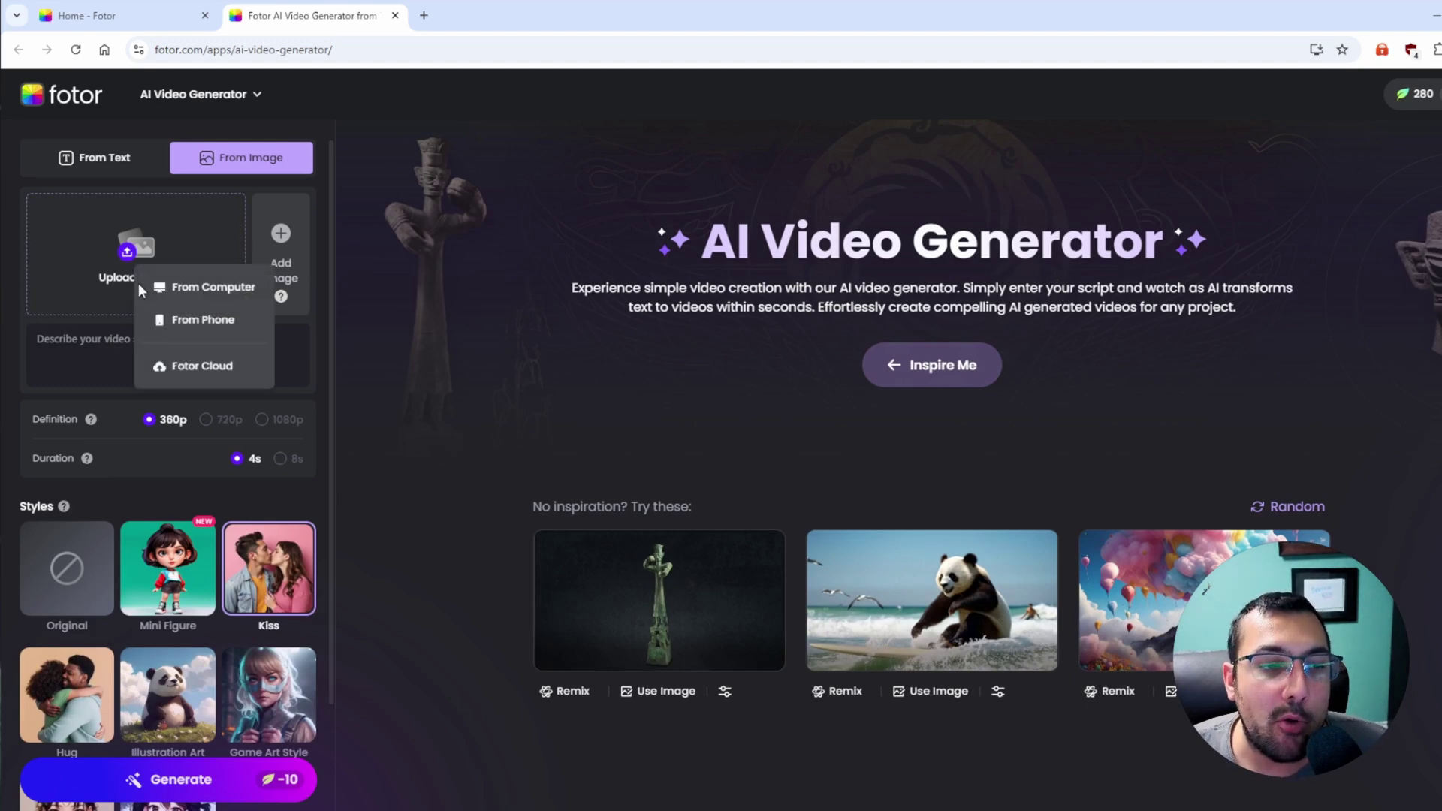
click(171, 291)
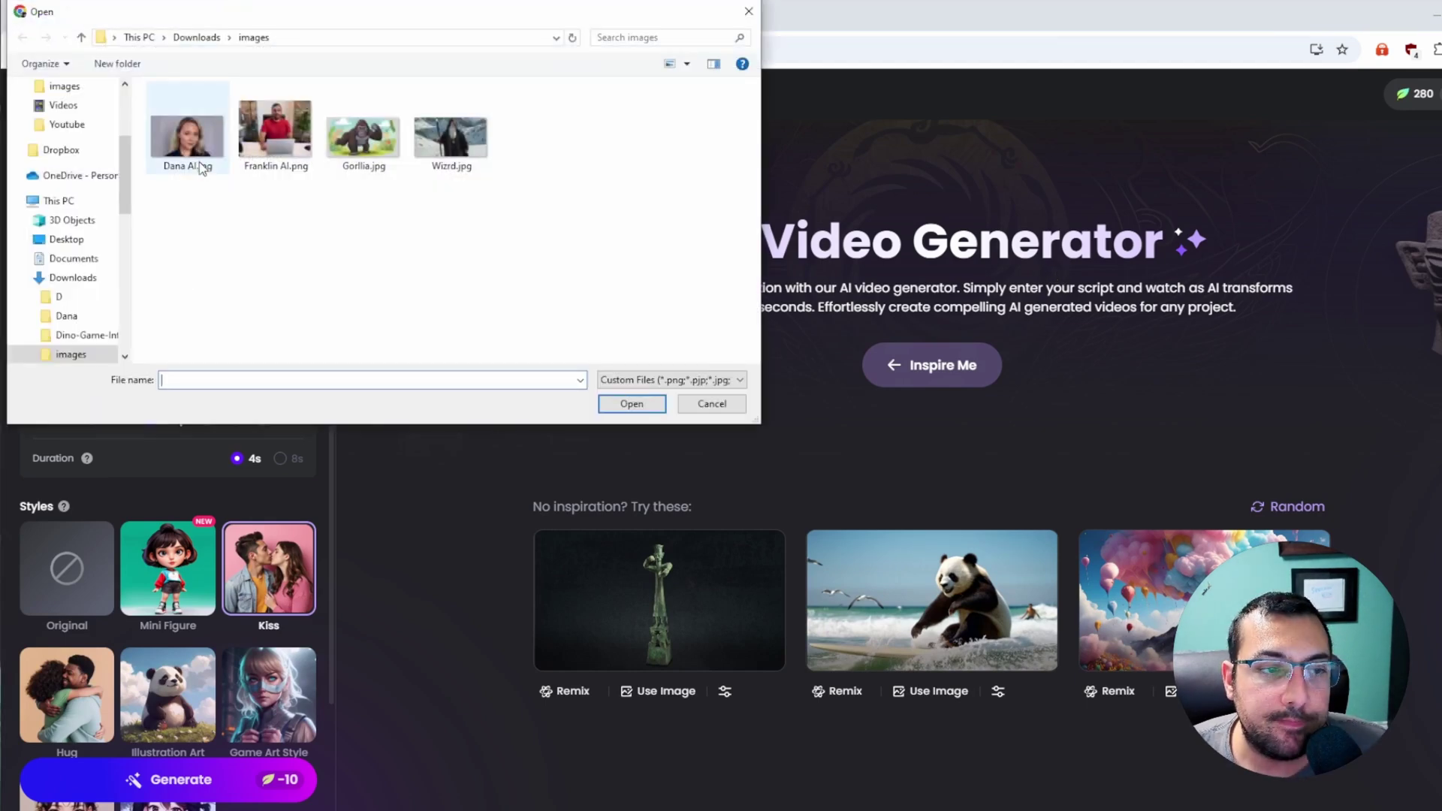
double_click(197, 136)
click(280, 280)
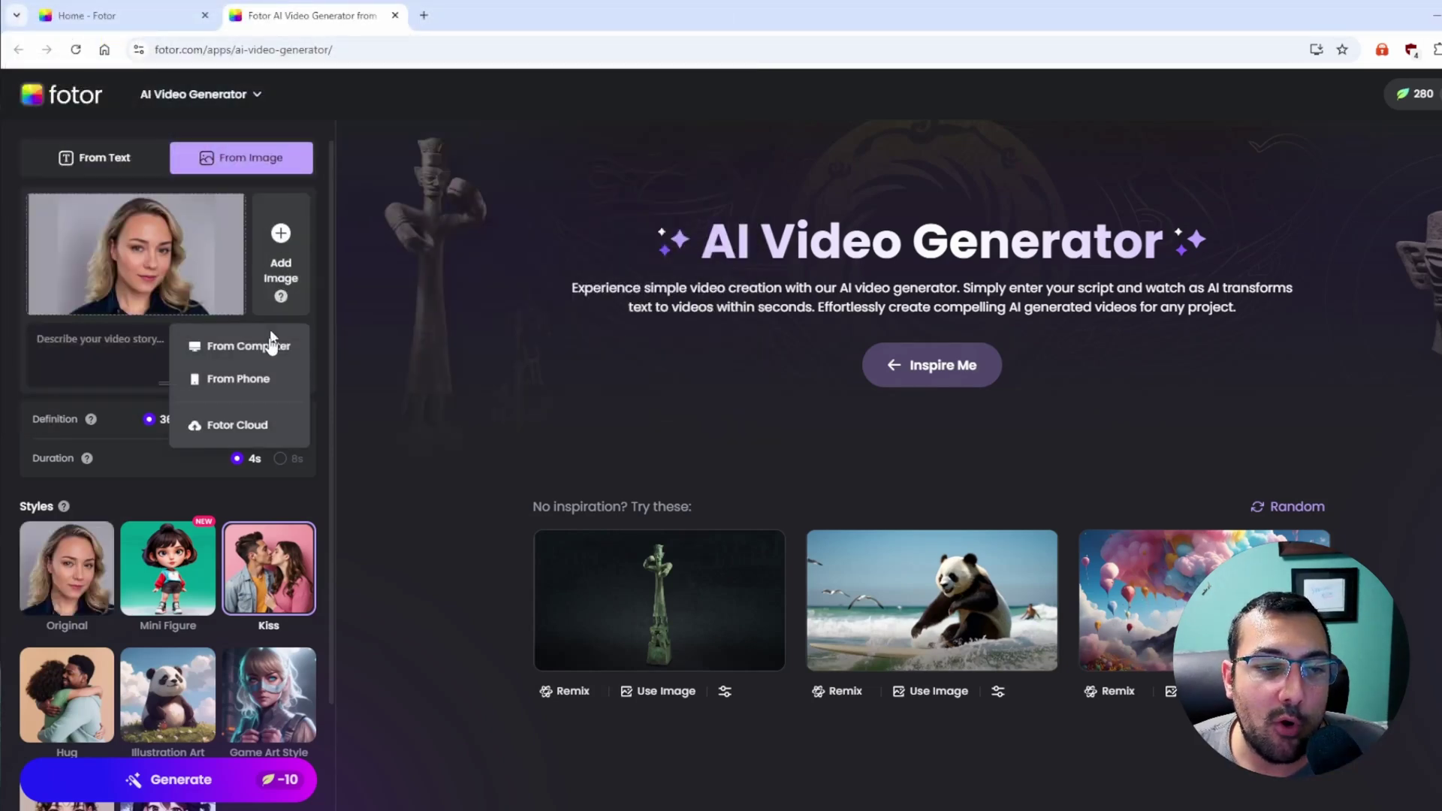
click(254, 354)
double_click(274, 132)
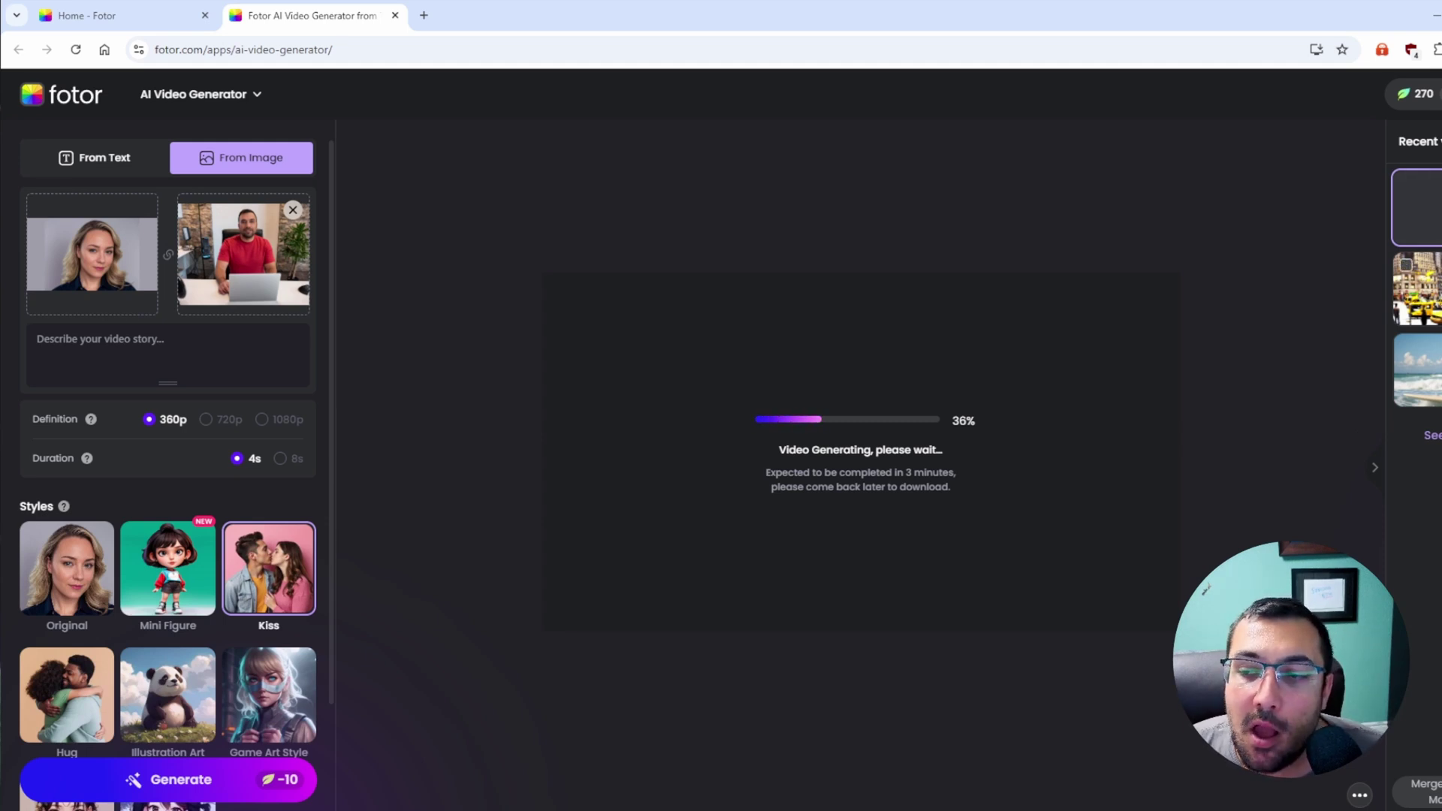
Play the earlier city video and the panda surfing video from recent creations.
click(1418, 289)
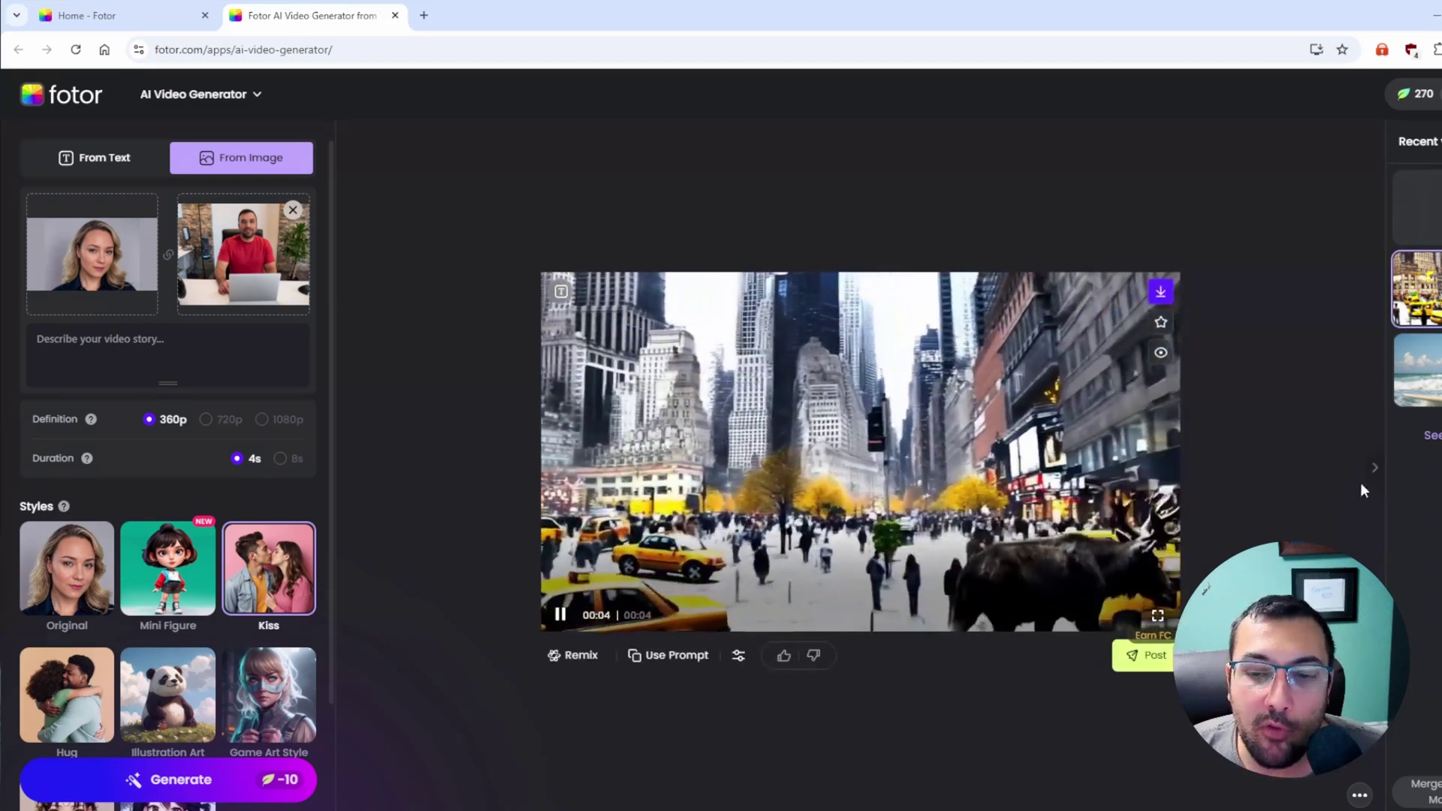
click(1426, 385)
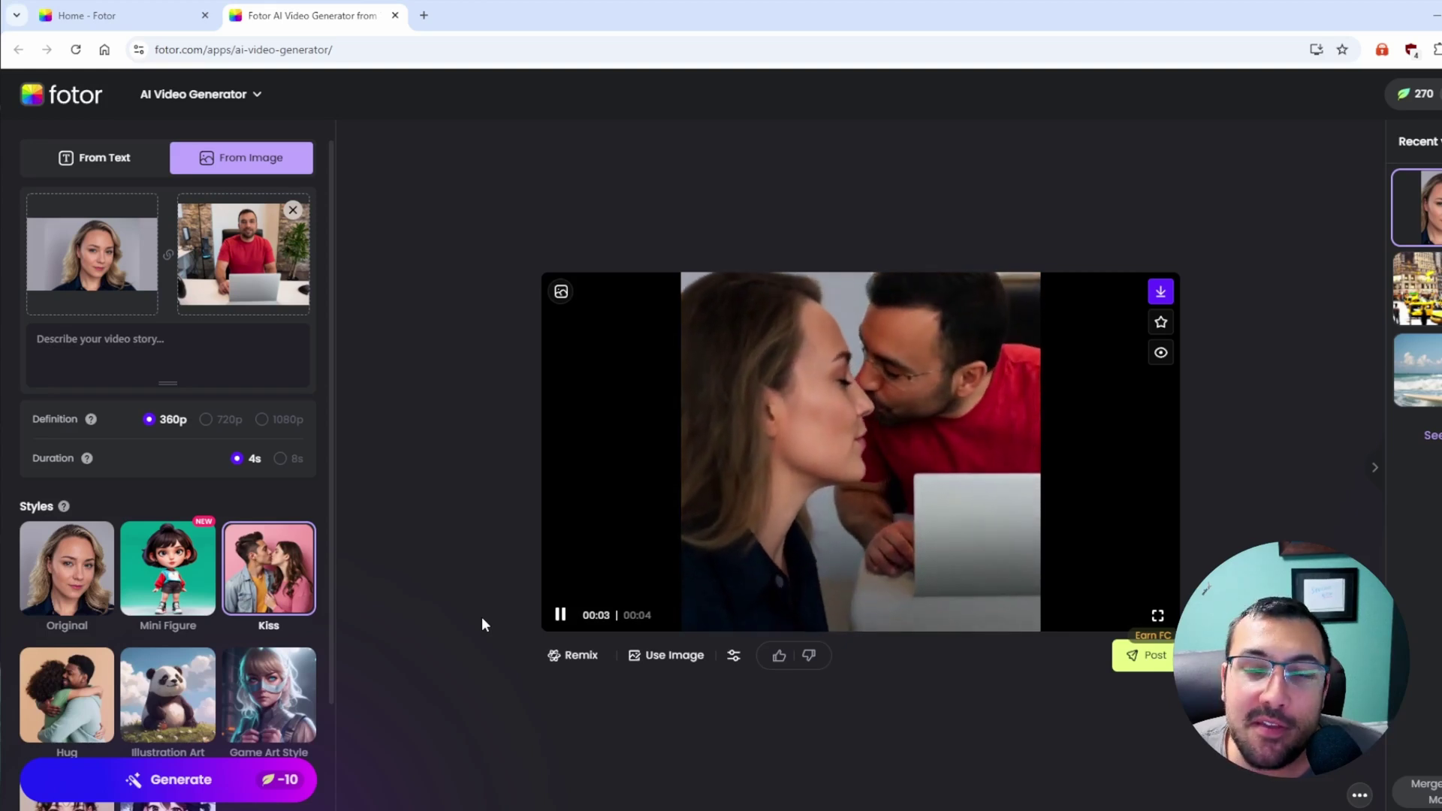
mouse_move(114, 282)
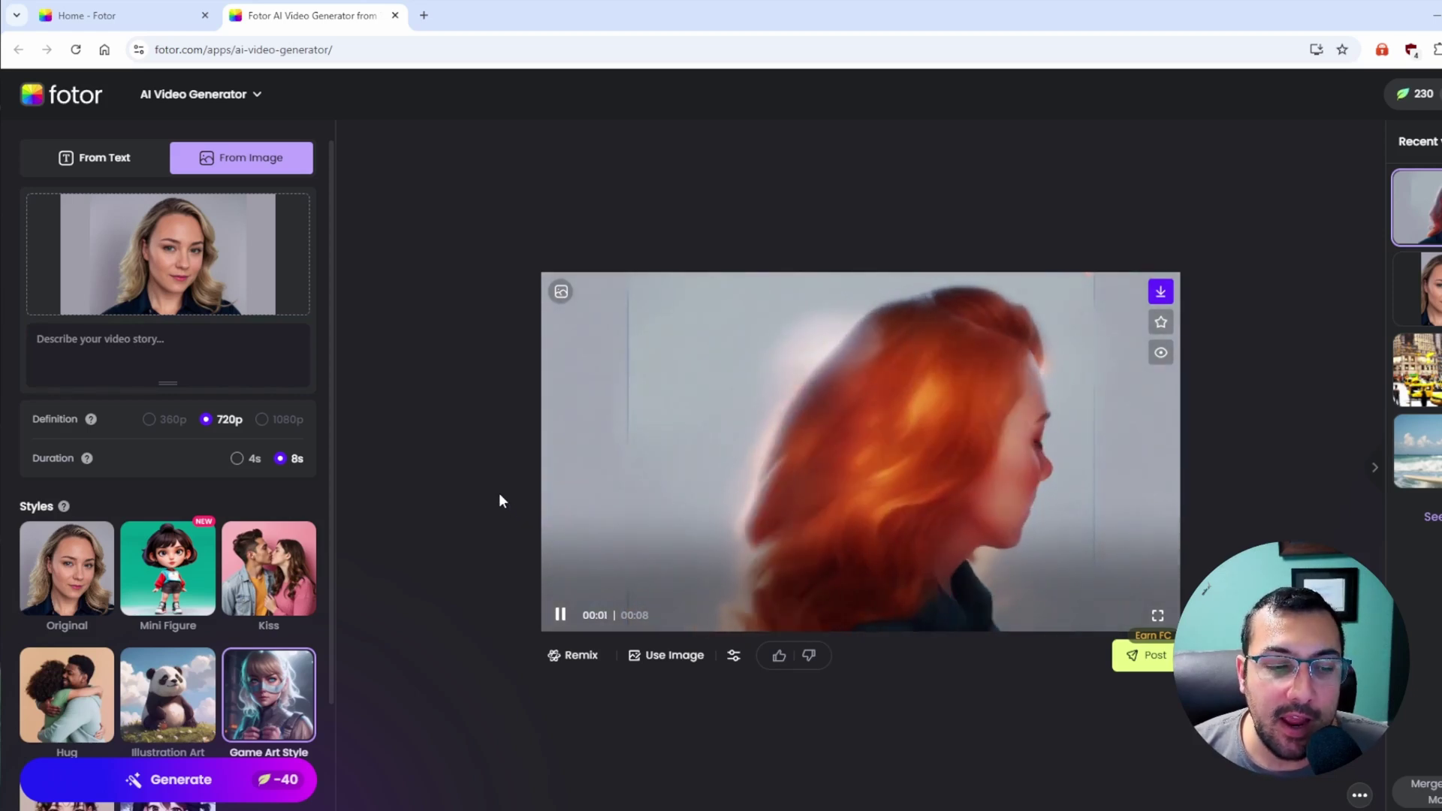
Review the burrito video result and bring up its extra editing tools.
scroll(231, 599, down, 2)
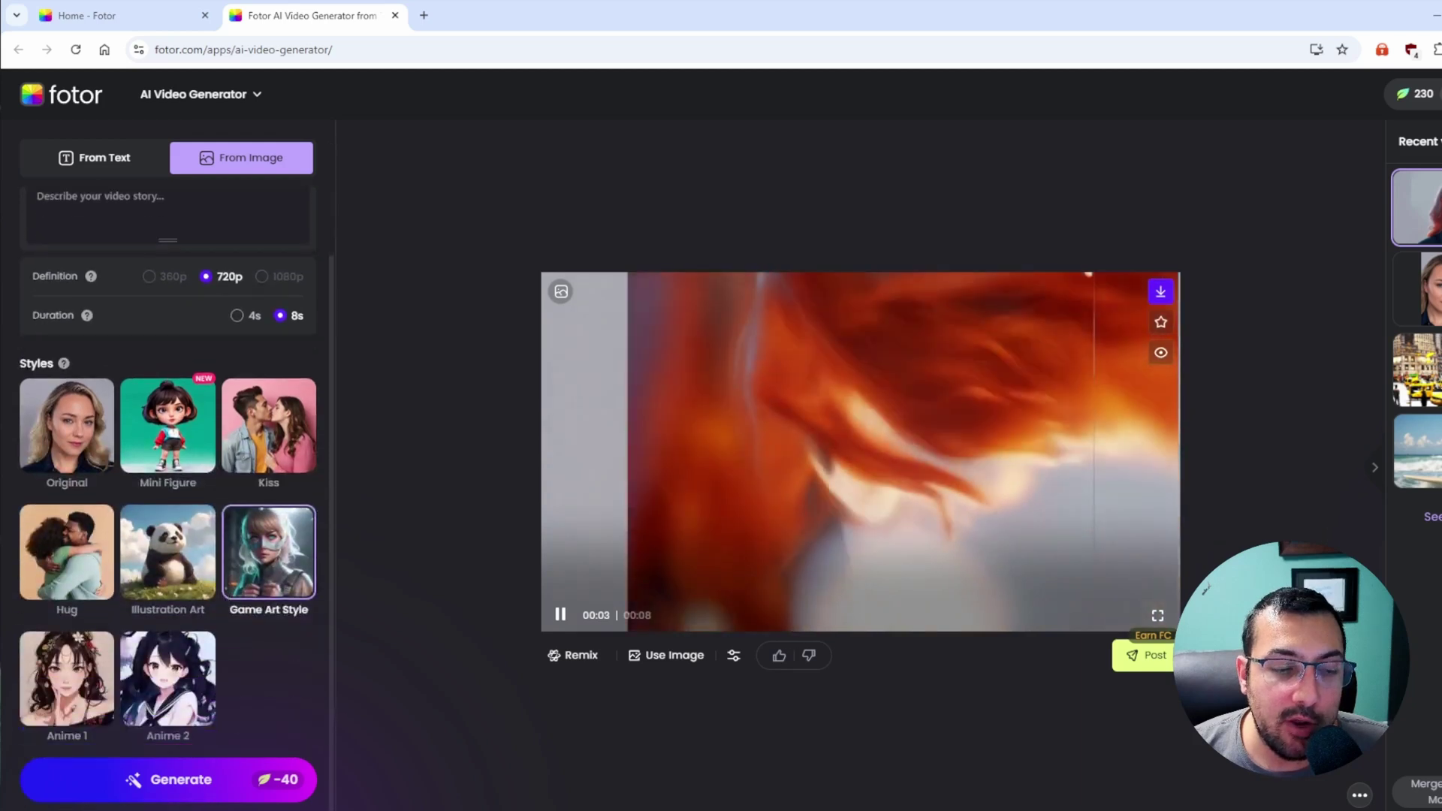
scroll(128, 406, up, 2)
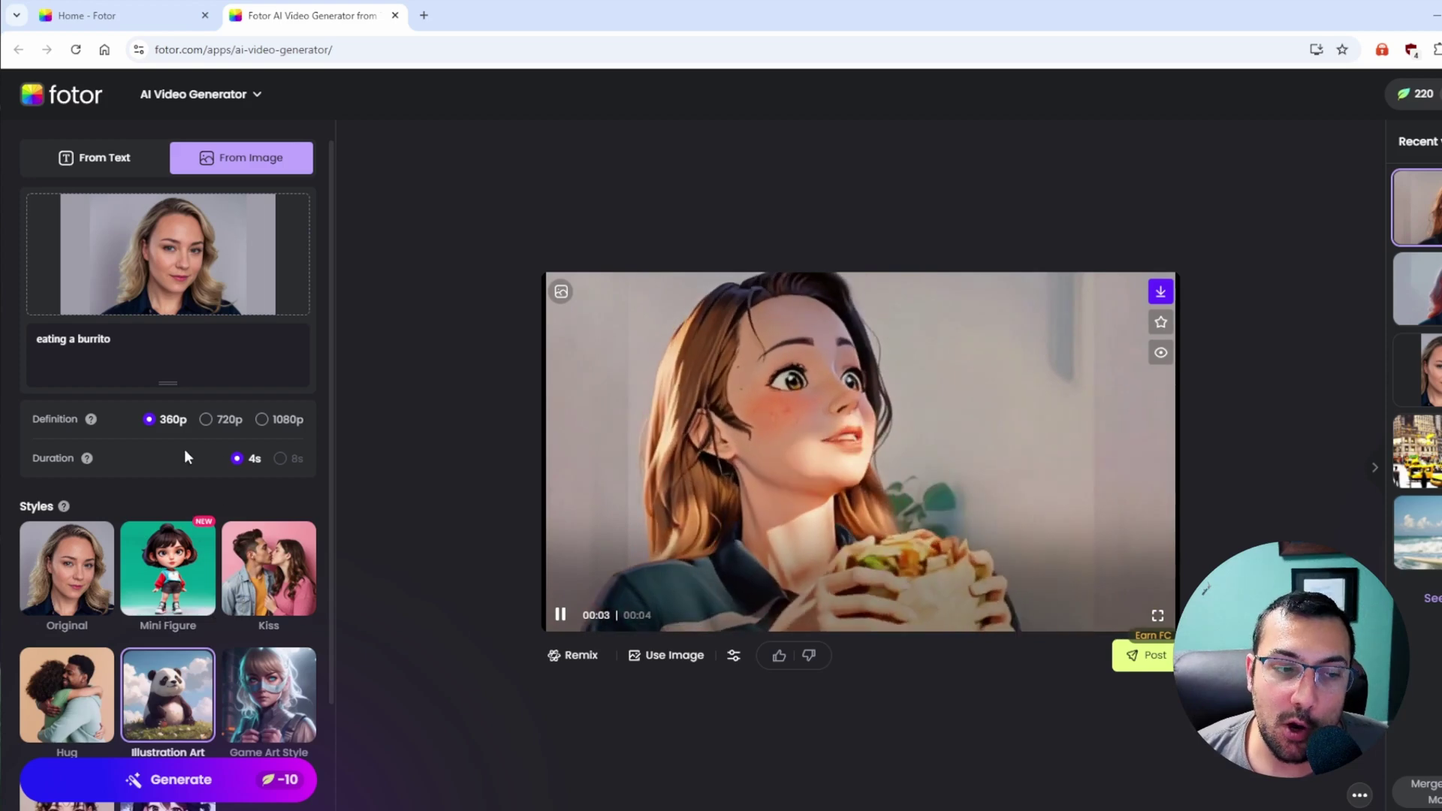
mouse_move(142, 193)
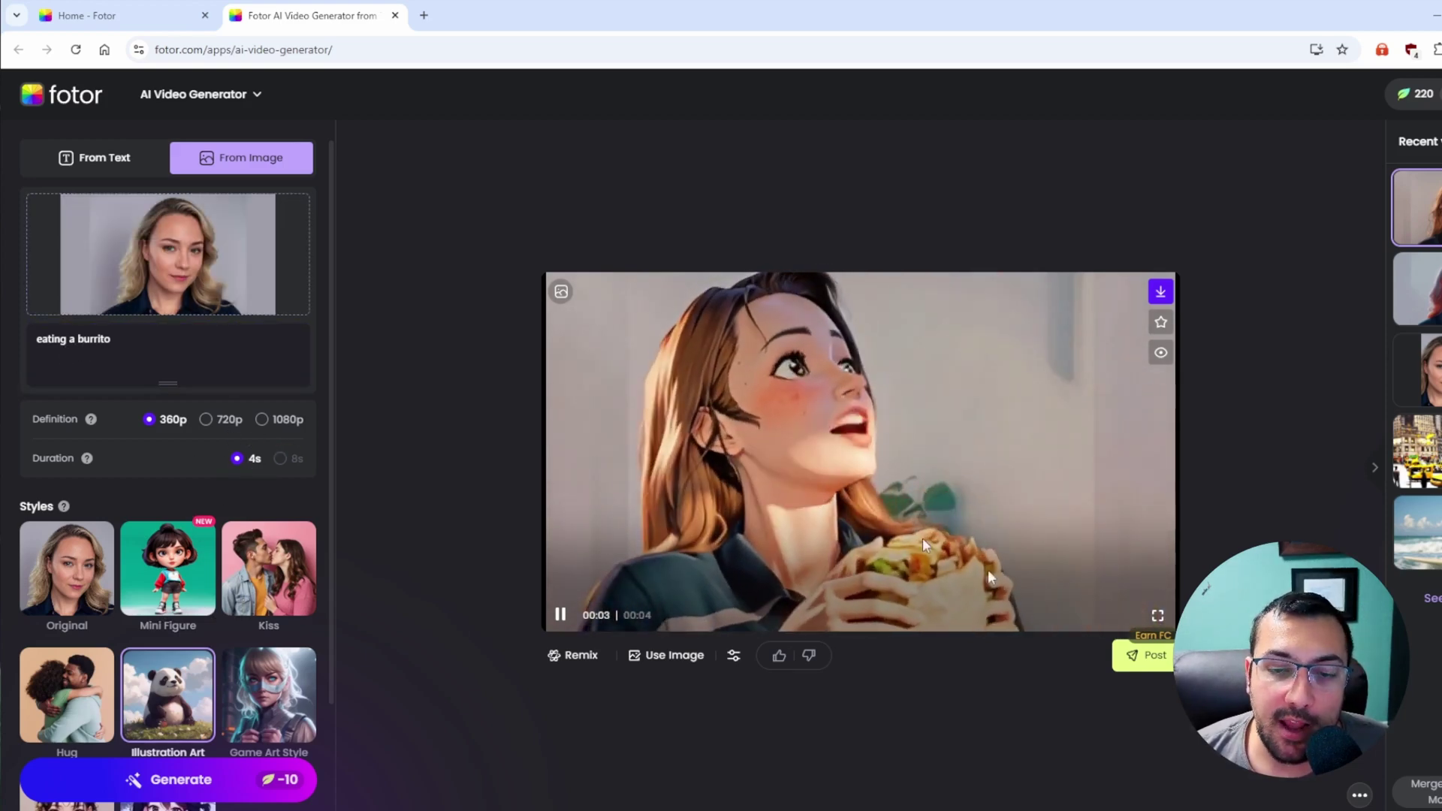
click(725, 669)
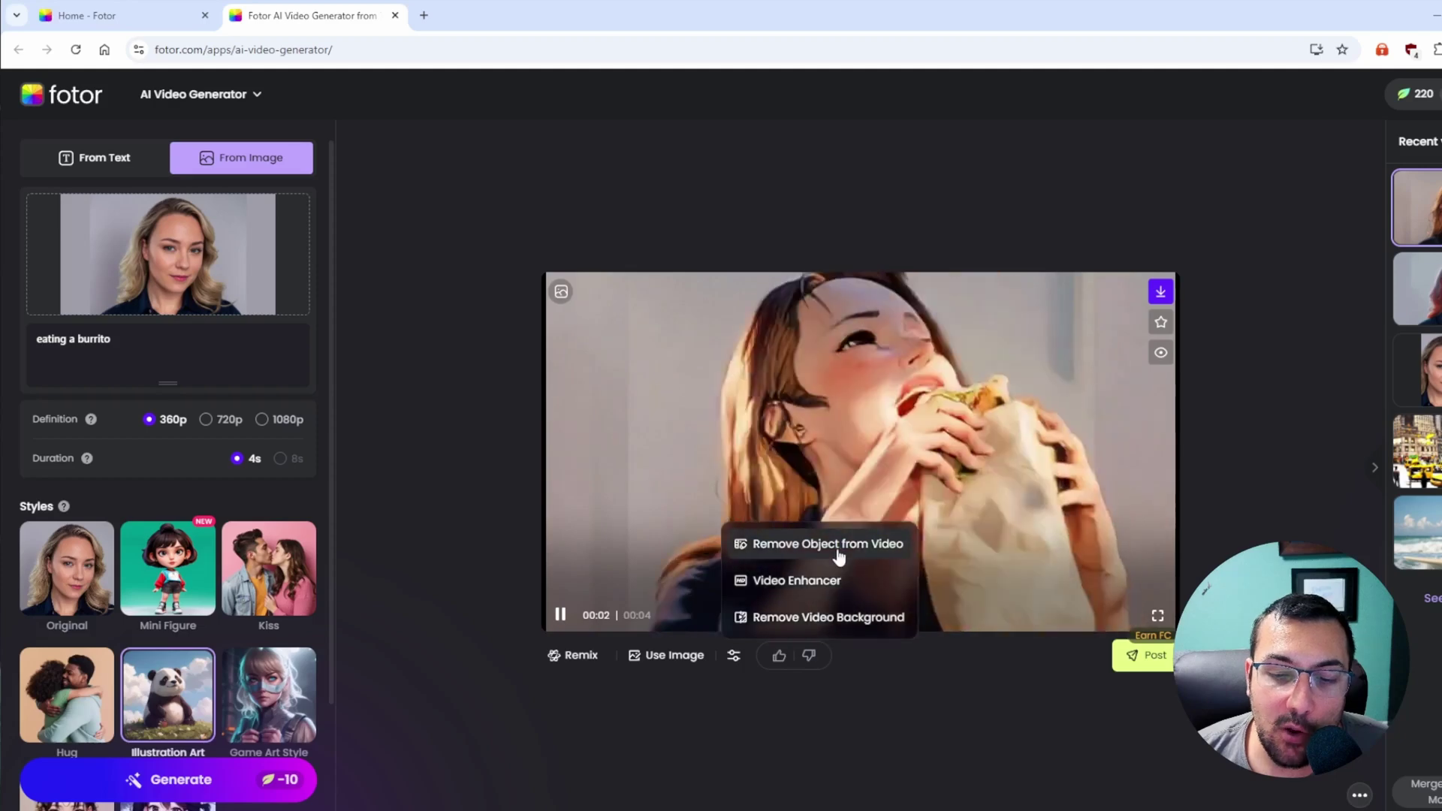
Open the burrito video in the Video Enhancer and play the original and enhanced previews together.
click(826, 580)
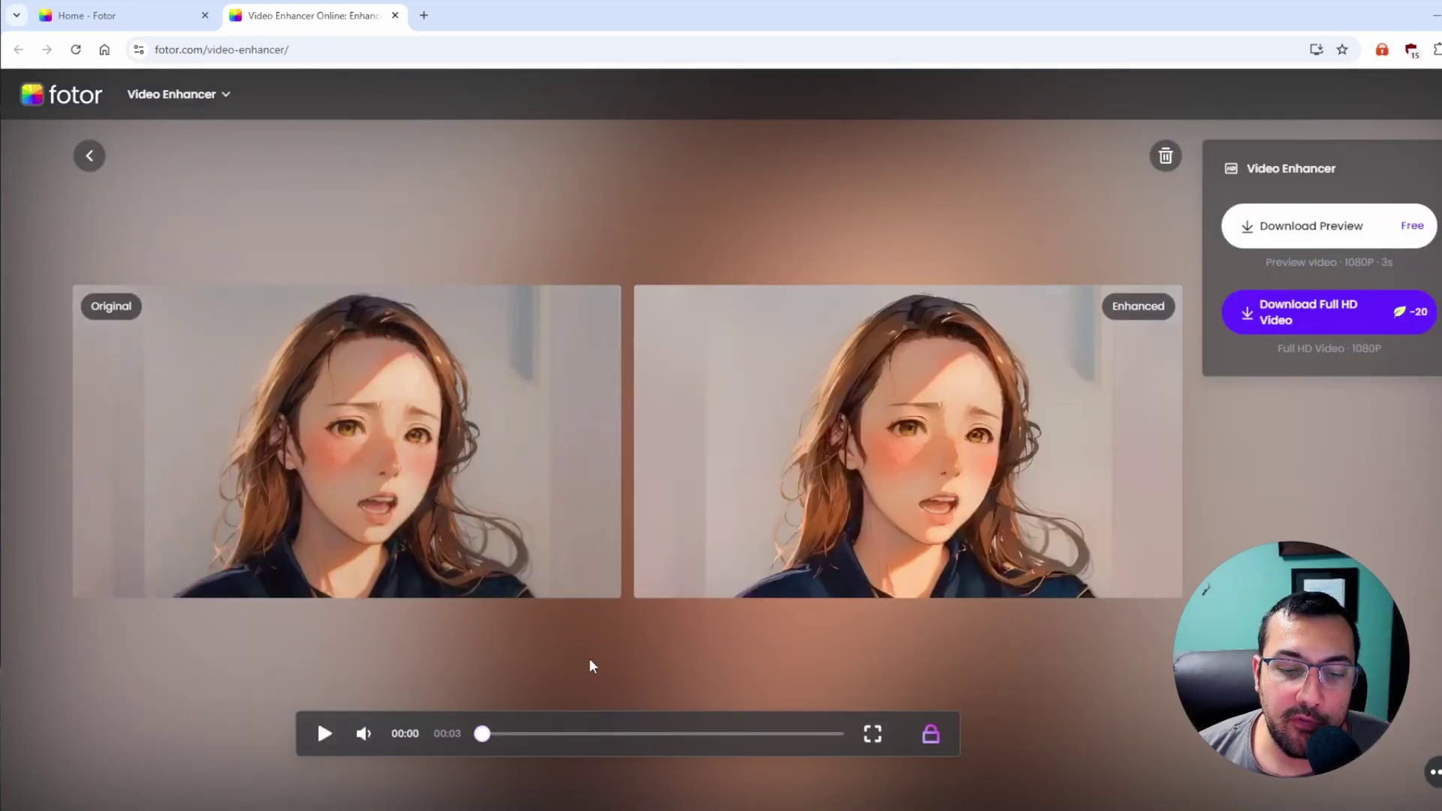
click(329, 739)
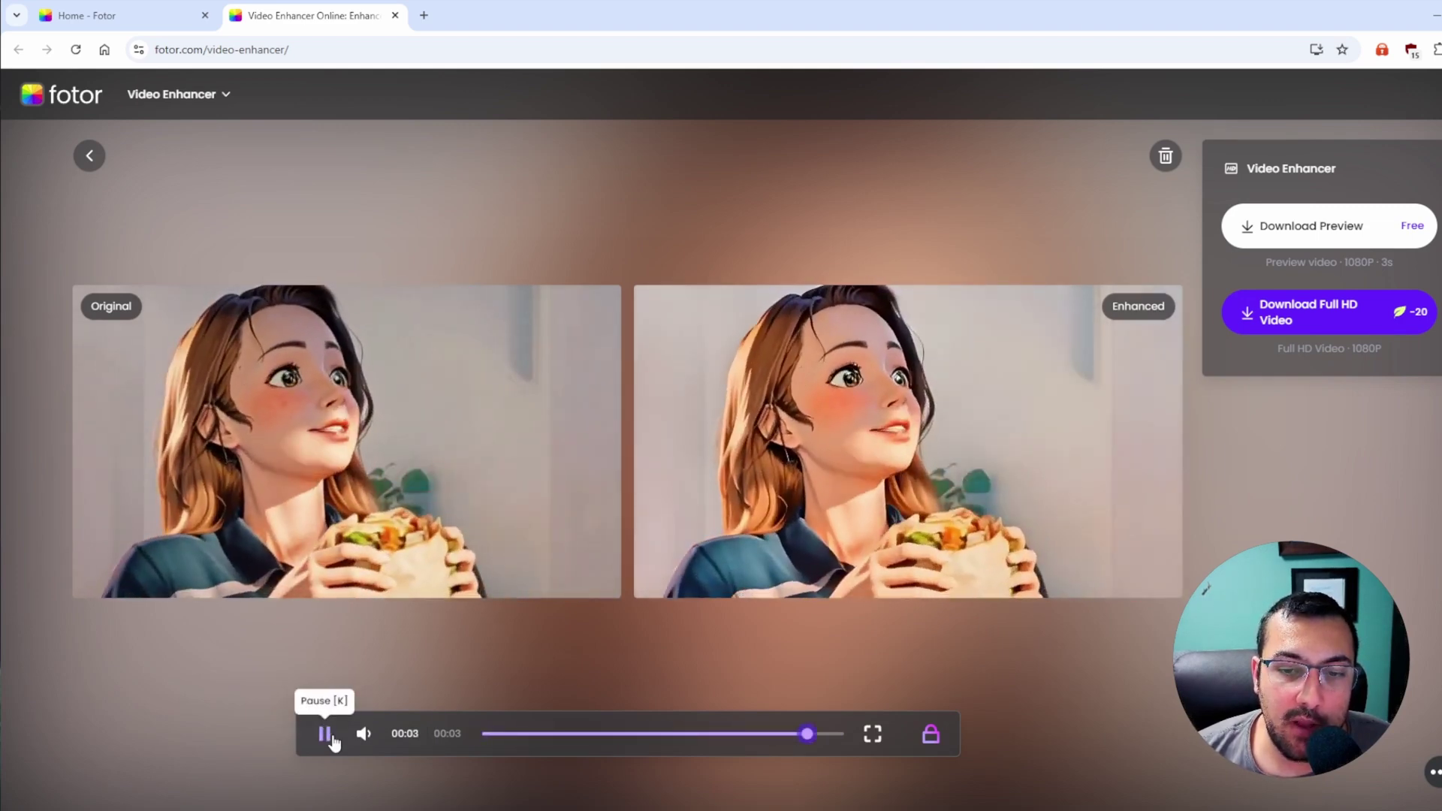
click(332, 738)
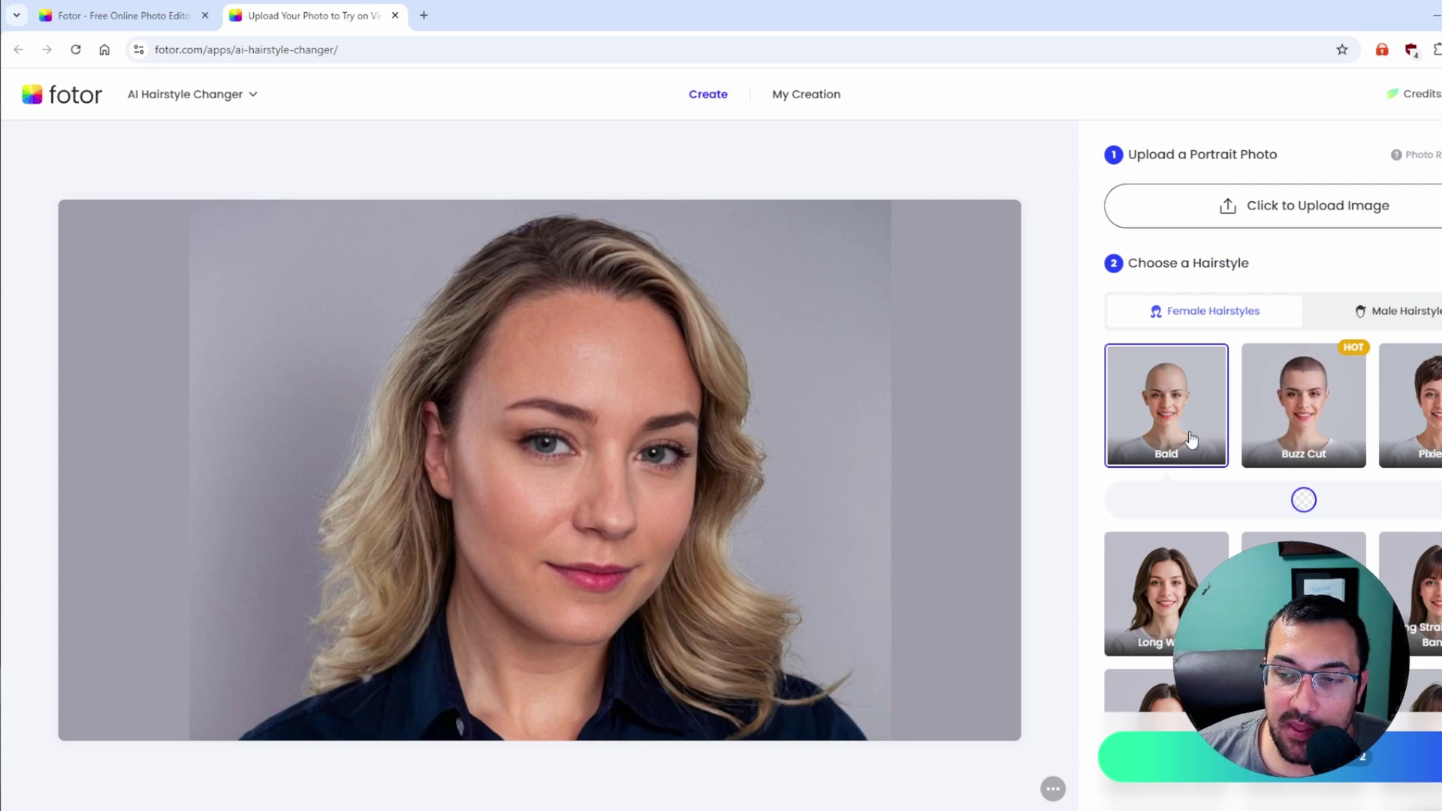
Generate Bald and then Afro hairstyles for the portrait, then close the hairstyle changer.
click(1356, 773)
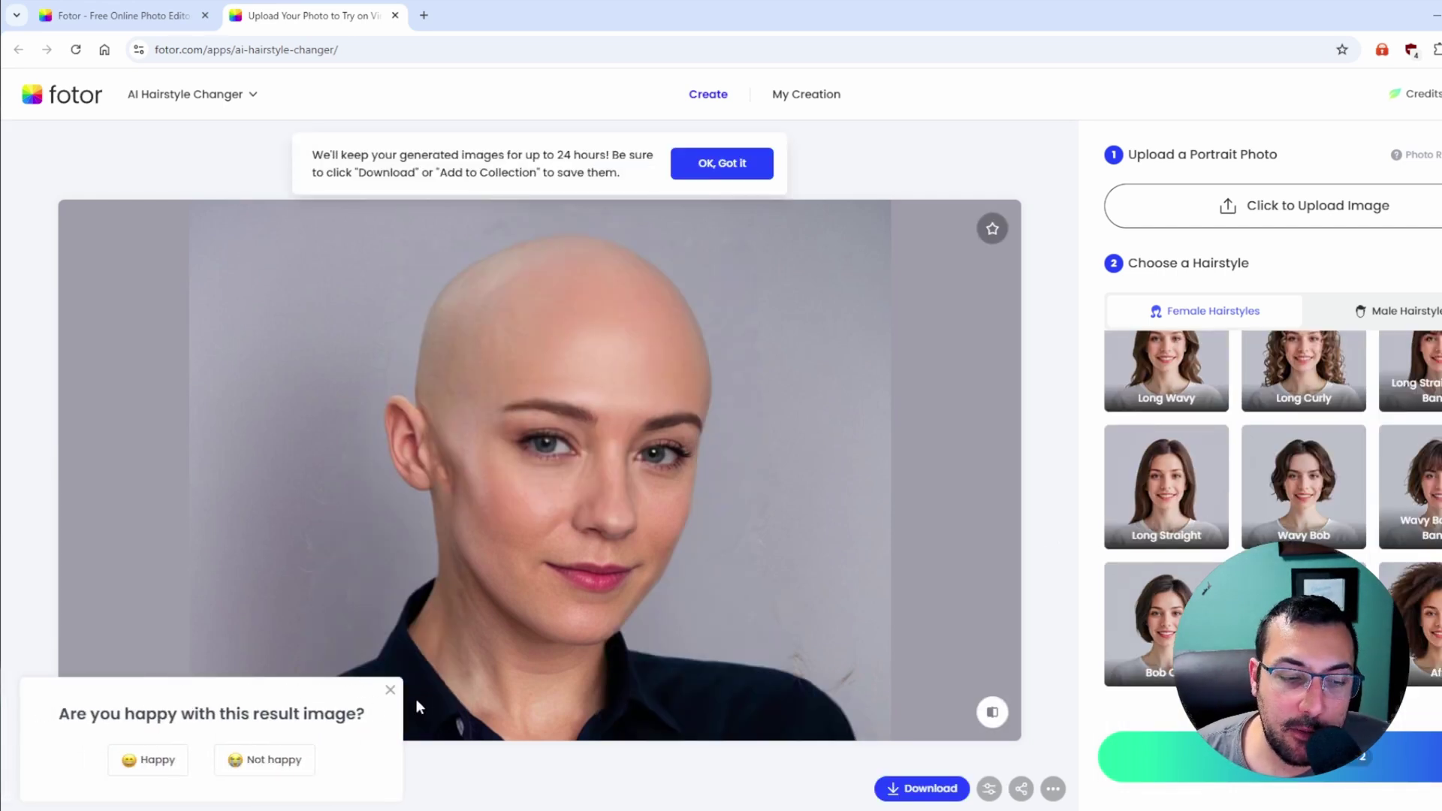
click(391, 691)
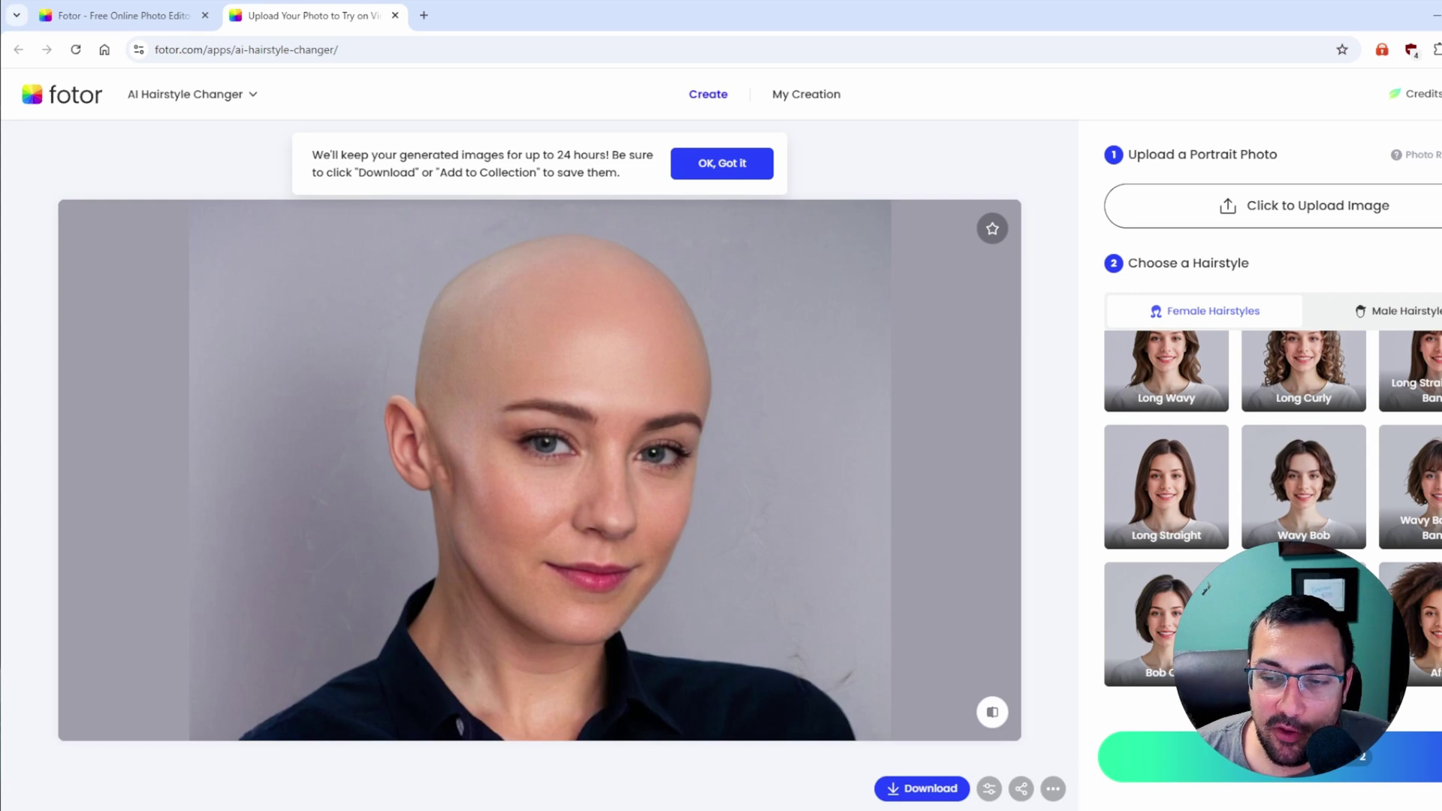
scroll(1435, 607, down, 1)
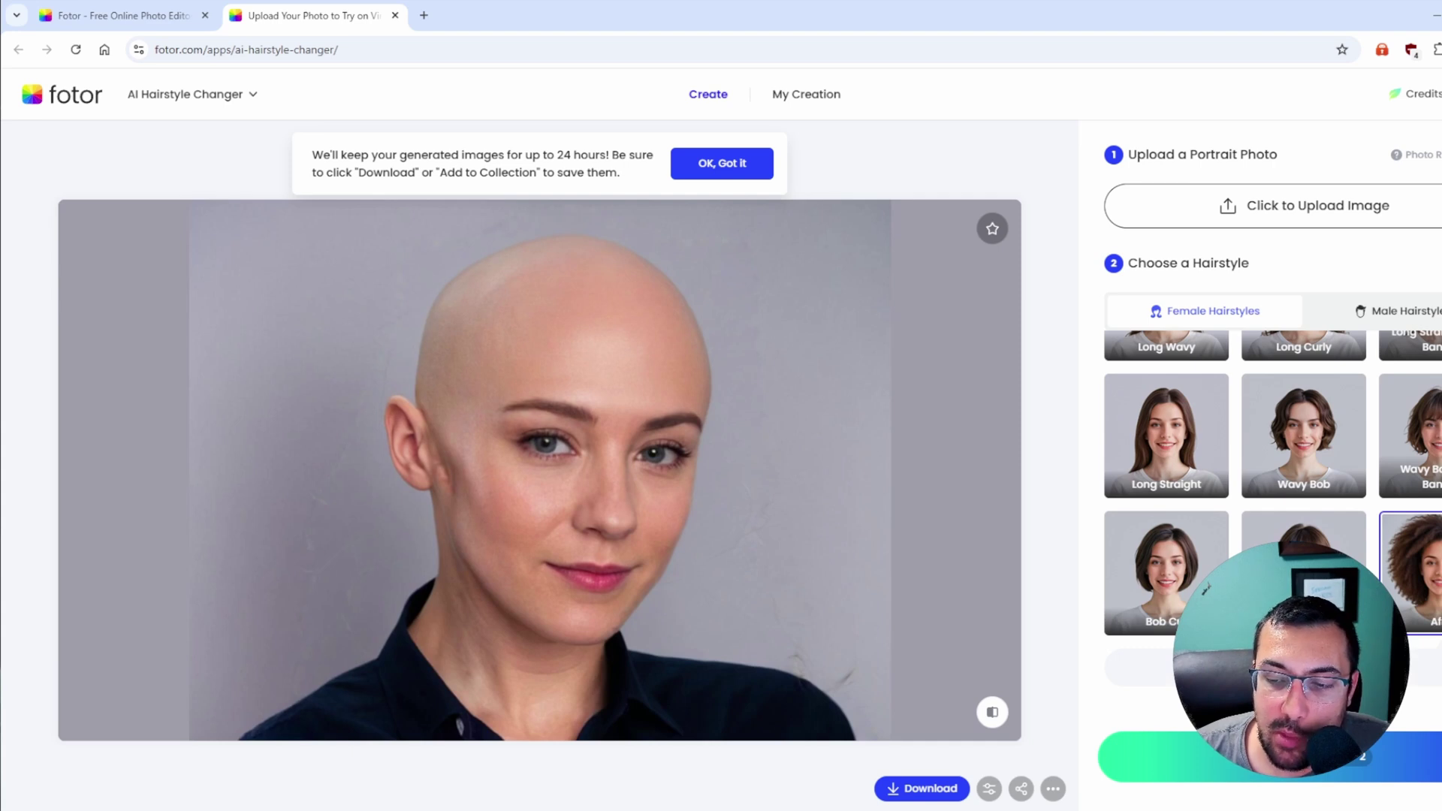
click(1277, 757)
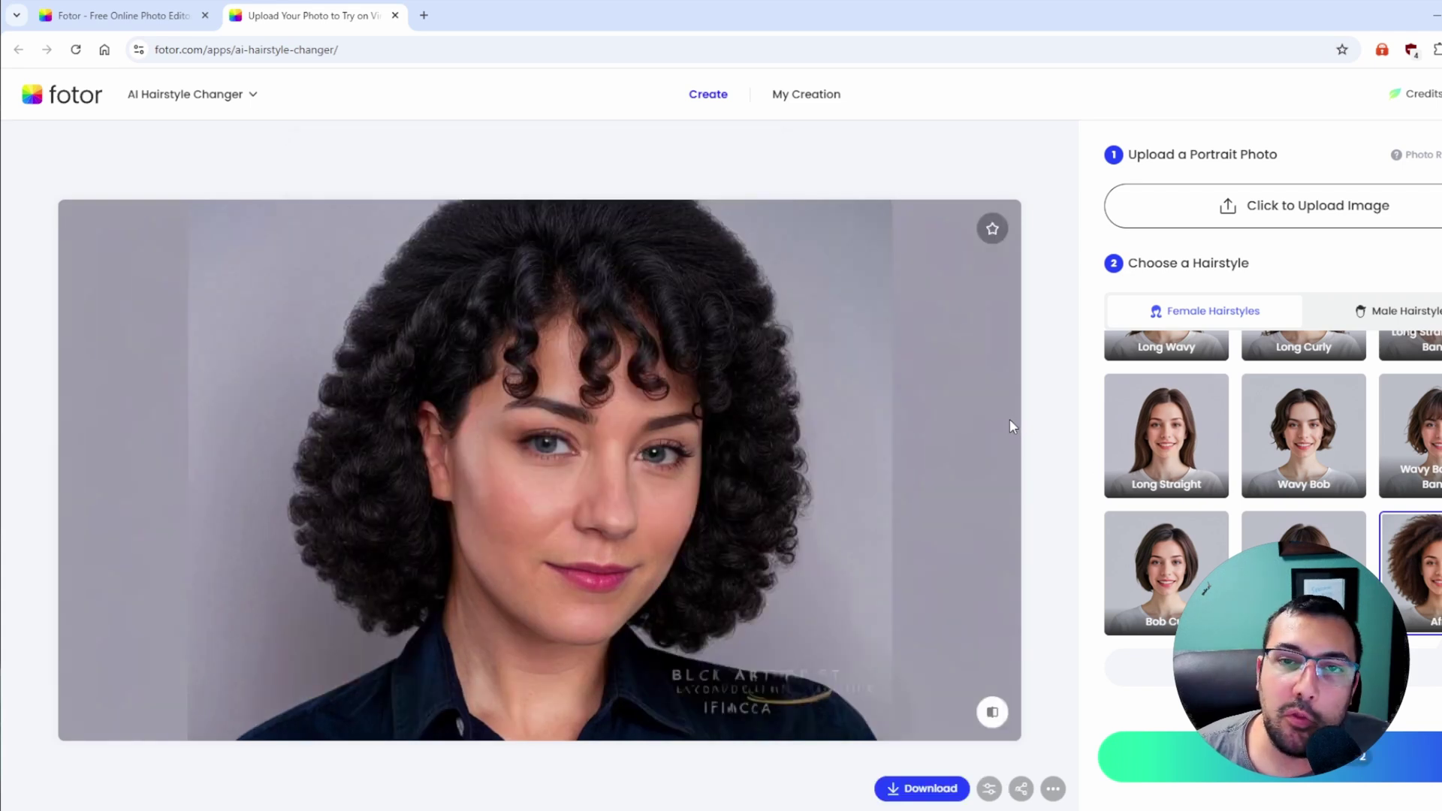
scroll(1332, 537, up, 2)
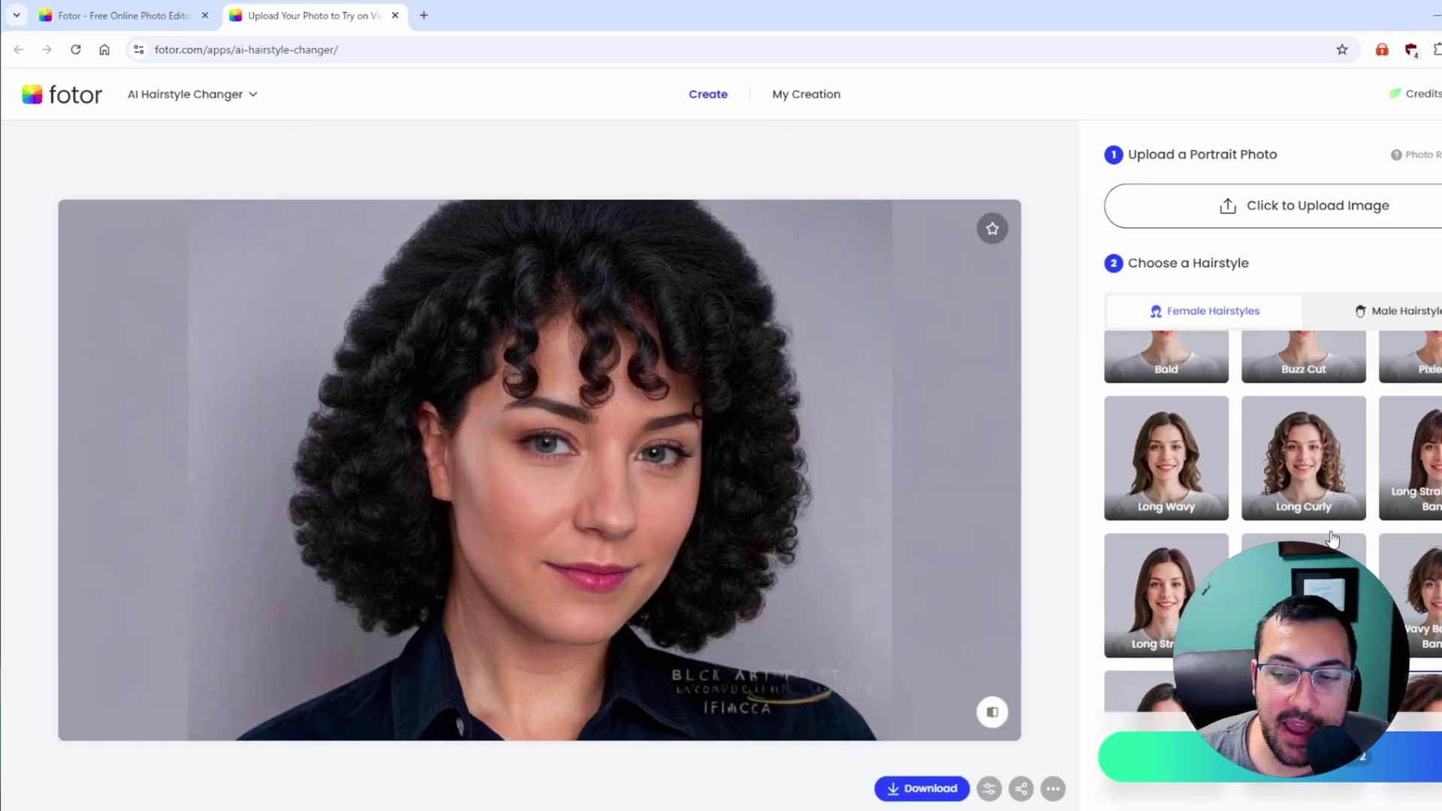
scroll(1332, 538, up, 1)
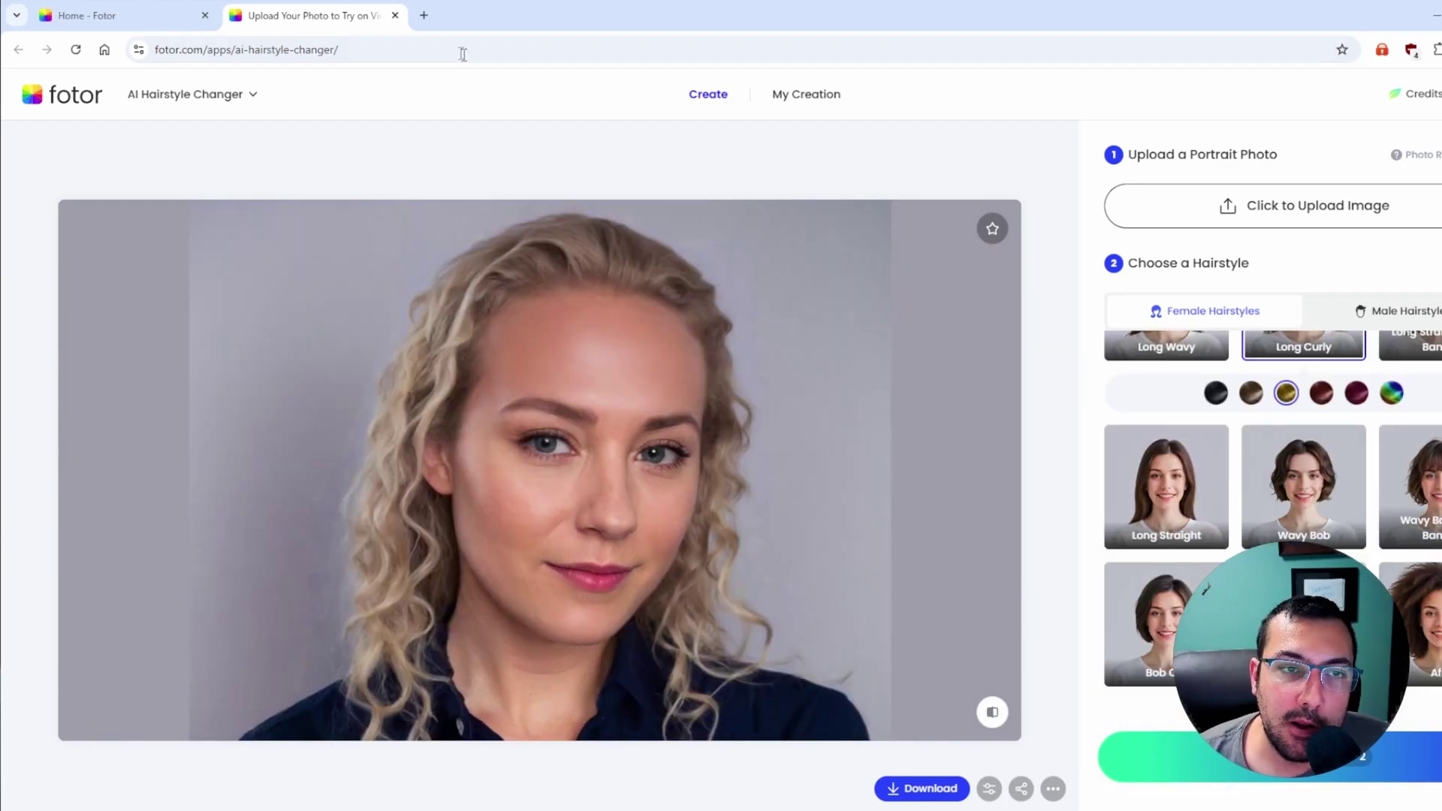
click(395, 15)
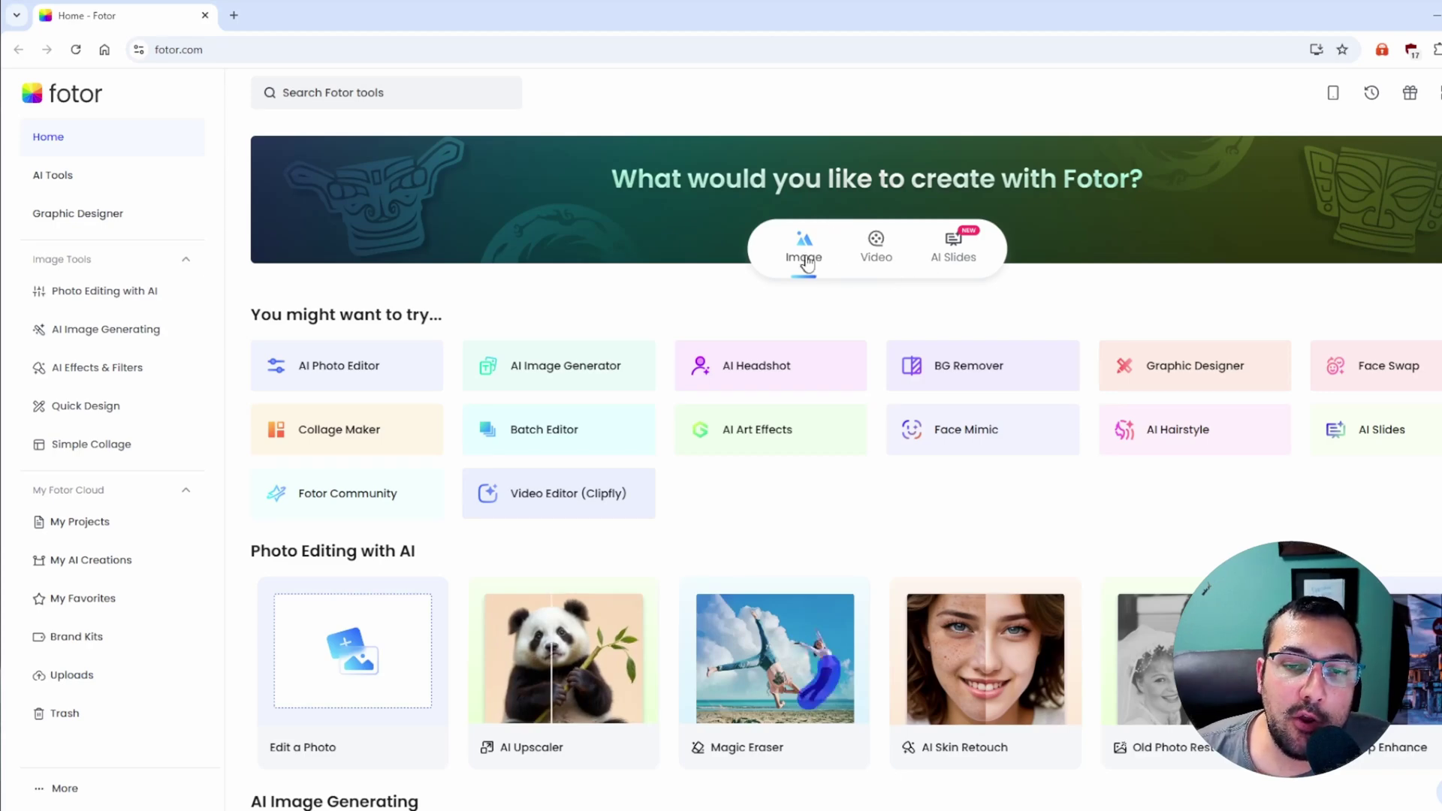
Generate an AI Slides deck on 'The Impact of Artificial Intelligence on YouTube'.
click(876, 251)
click(953, 249)
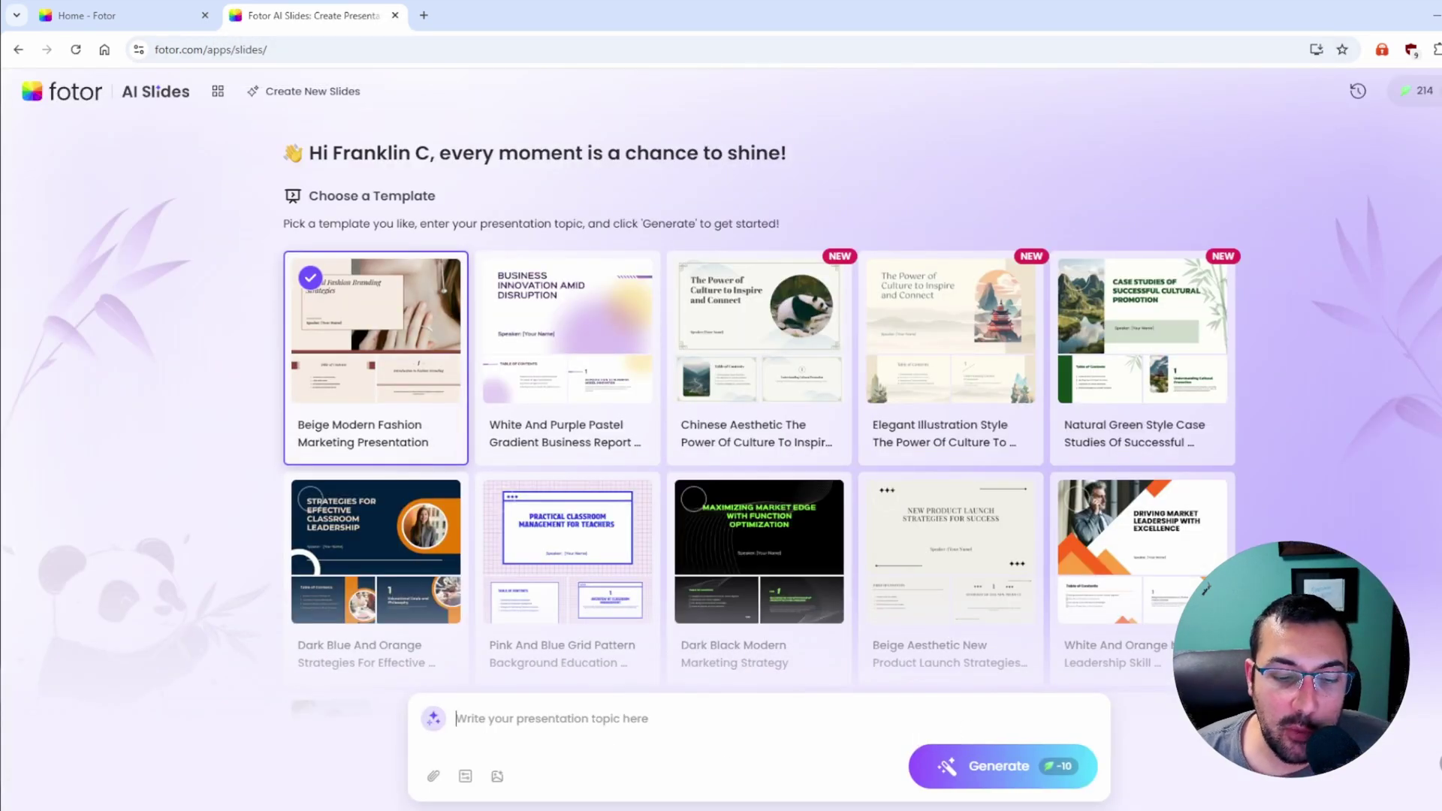
click(593, 719)
click(759, 601)
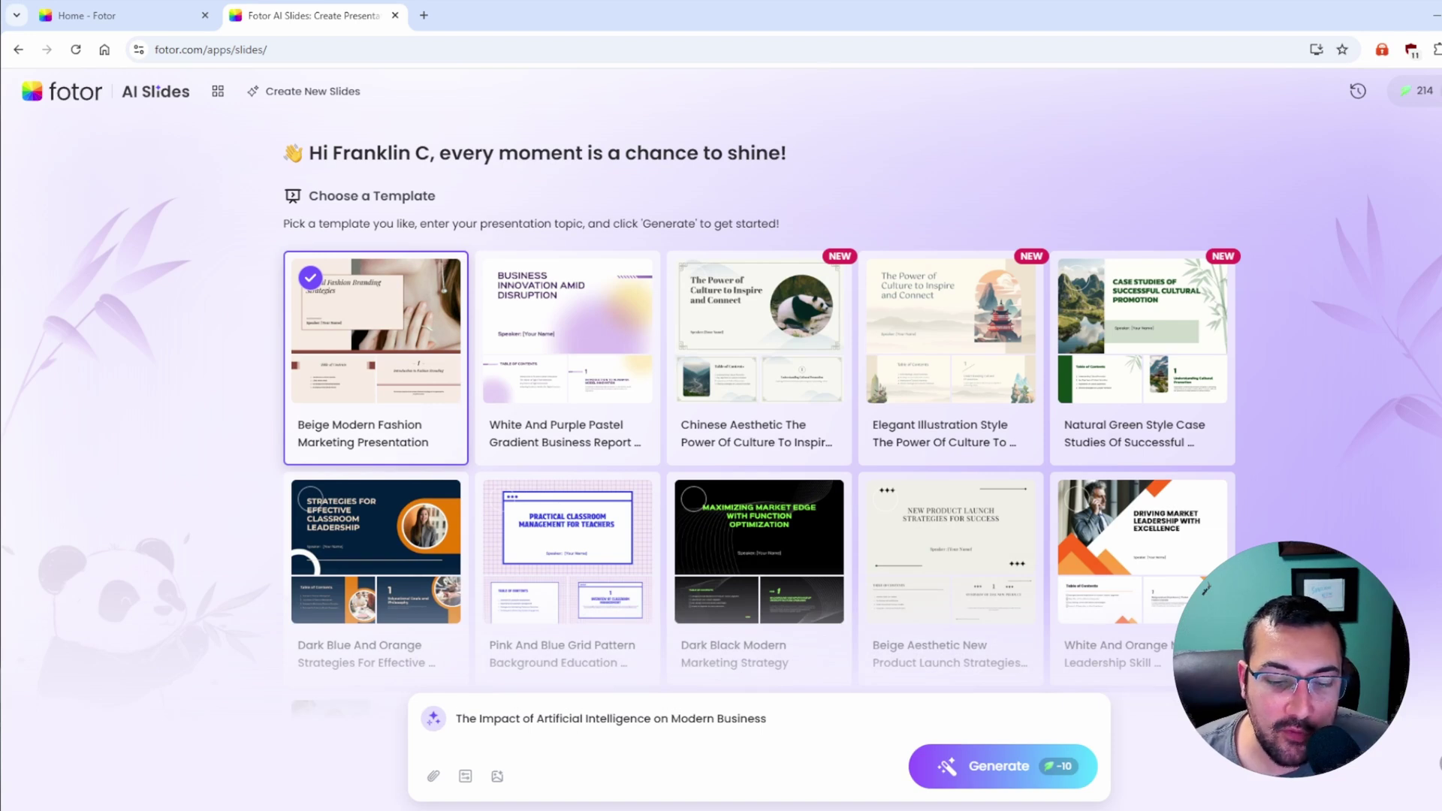
drag(671, 719, 971, 761)
text(youtub)
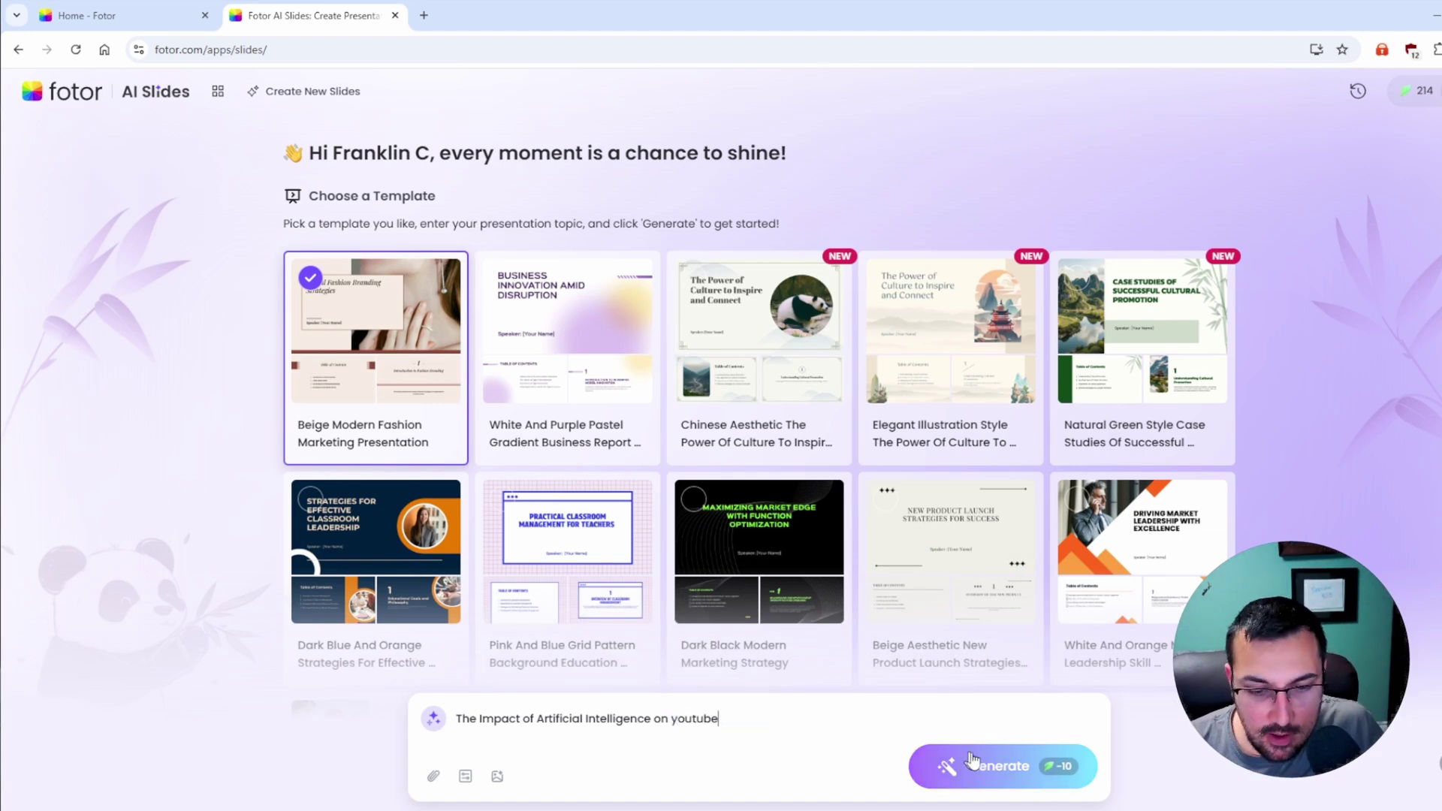
click(971, 761)
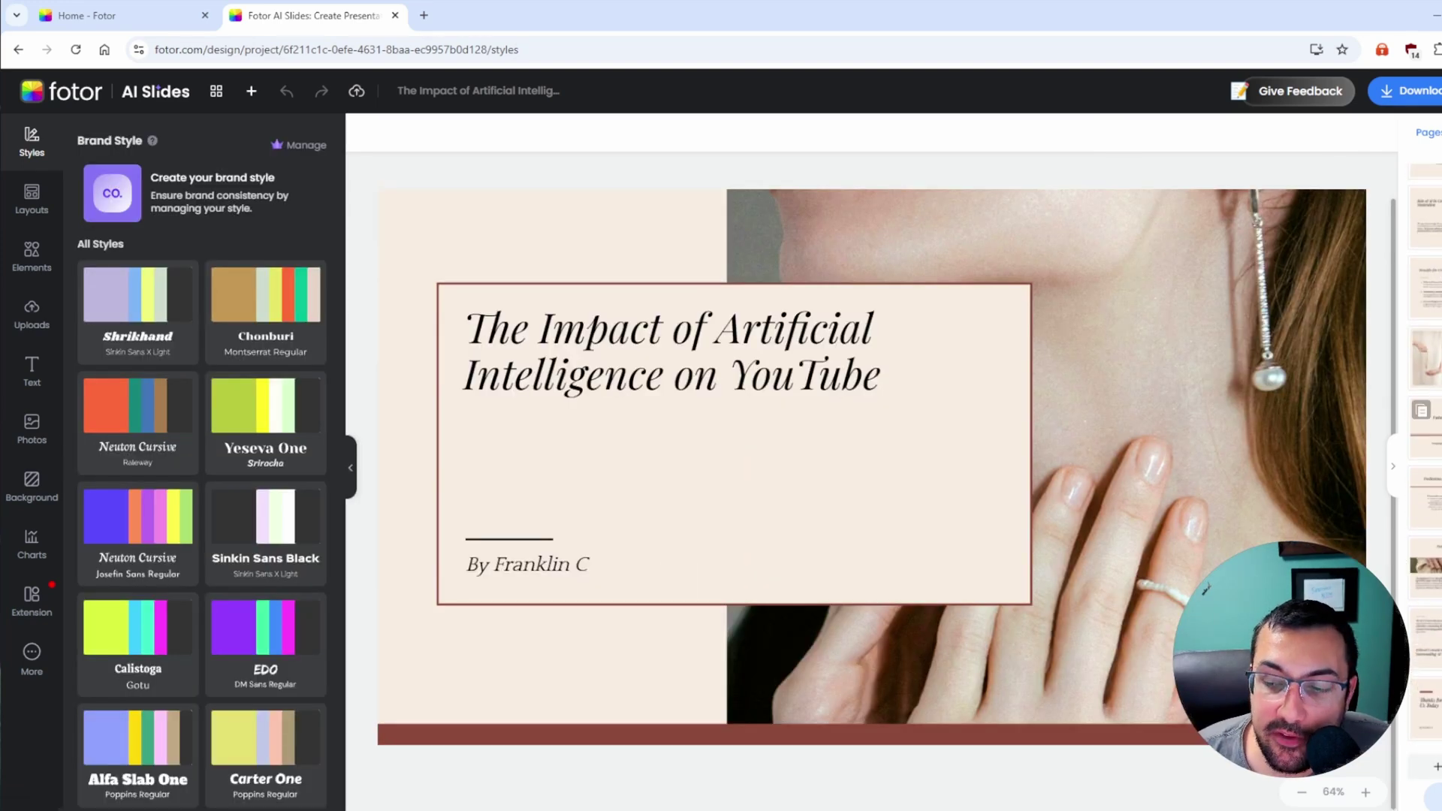
Browse the deck from the closing Thanks slide back to the title slide.
click(1427, 706)
click(1426, 569)
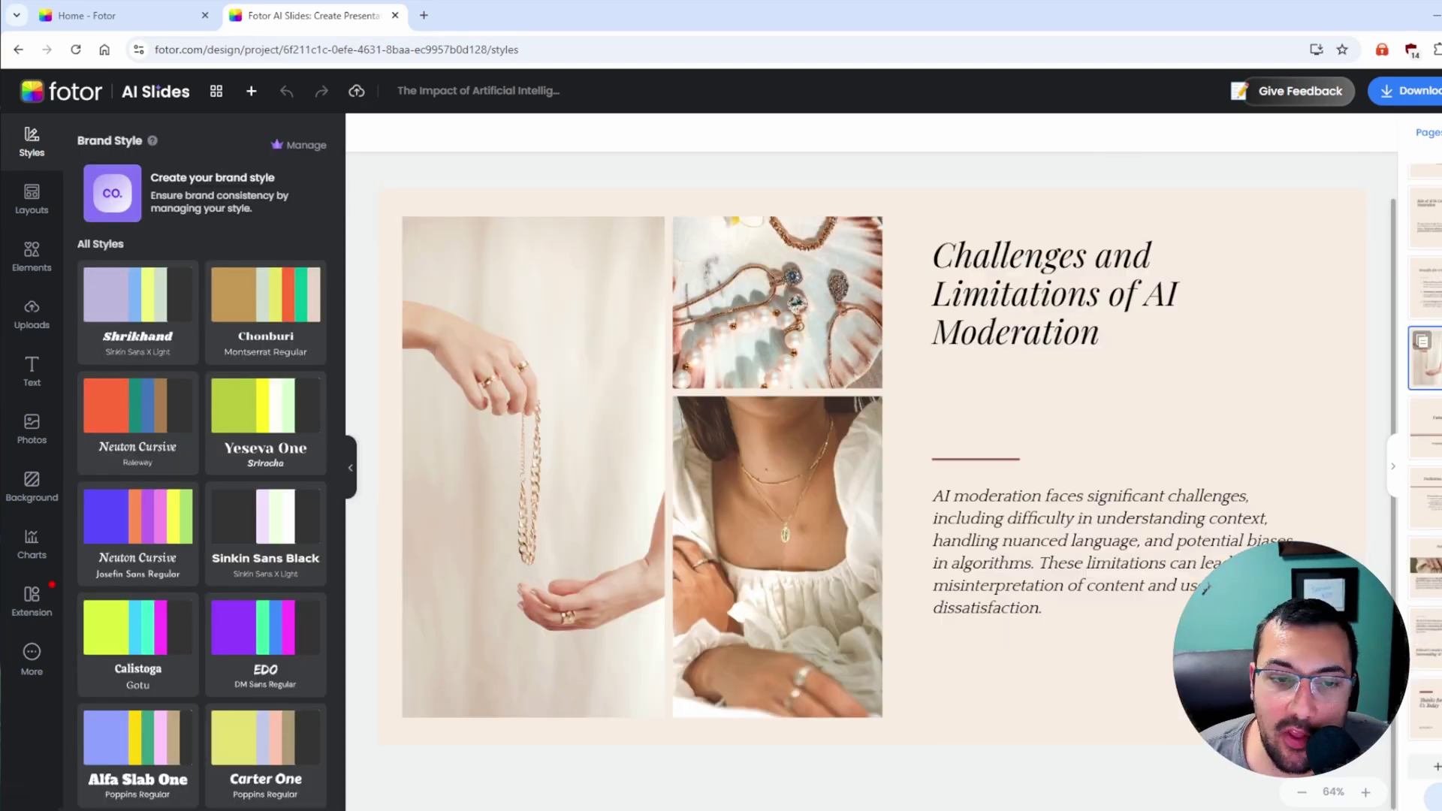
click(1425, 661)
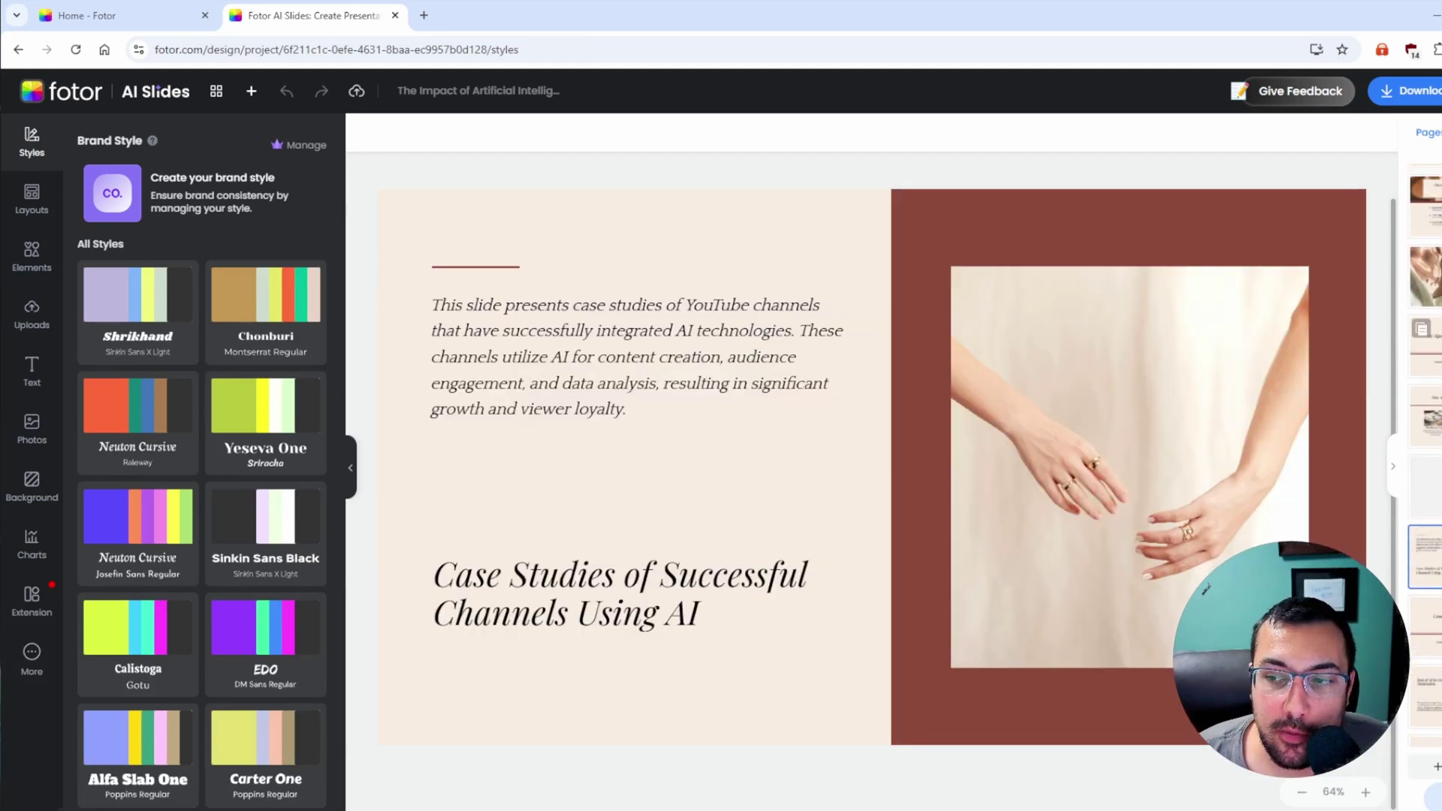
click(1426, 346)
click(1425, 376)
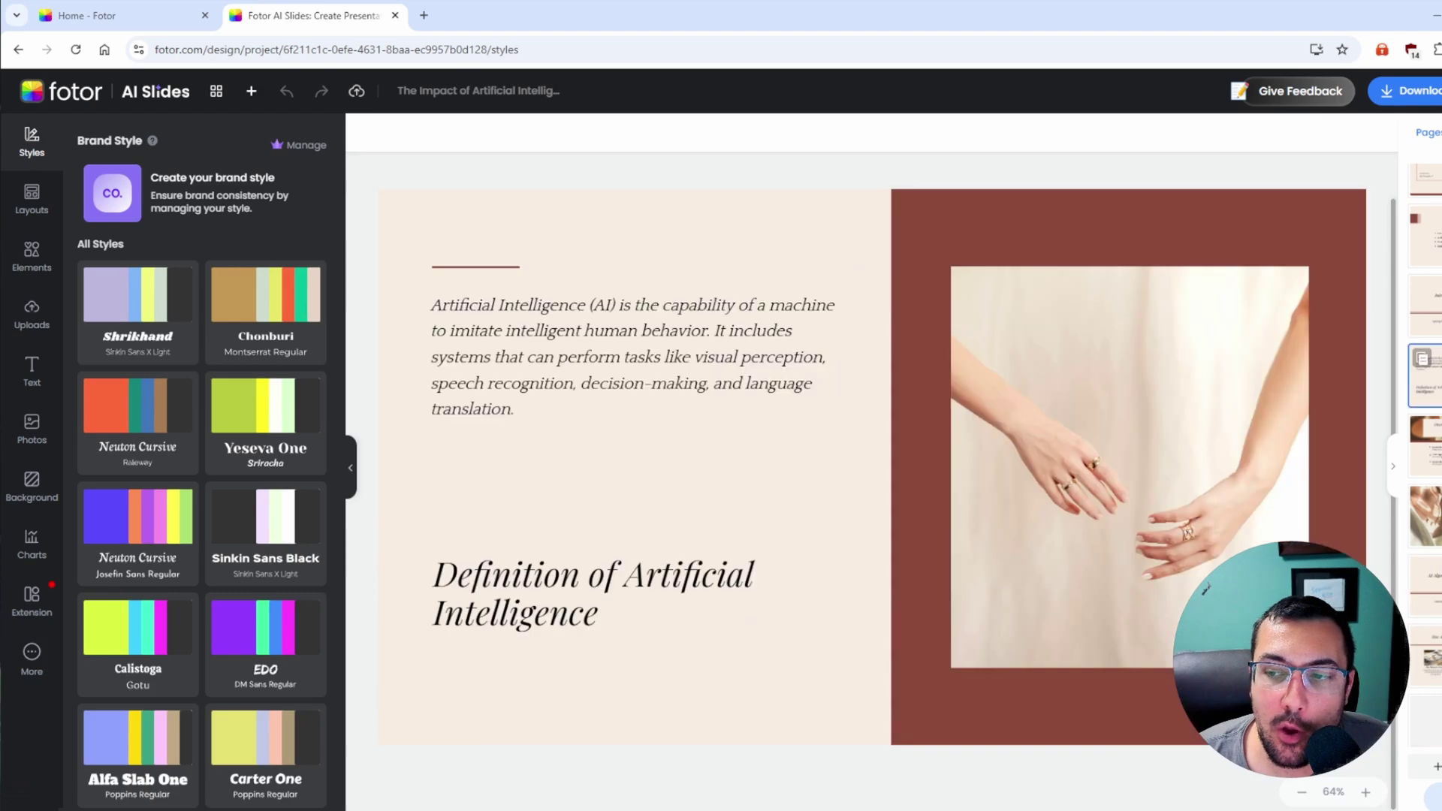
scroll(1425, 376, up, 2)
click(1425, 201)
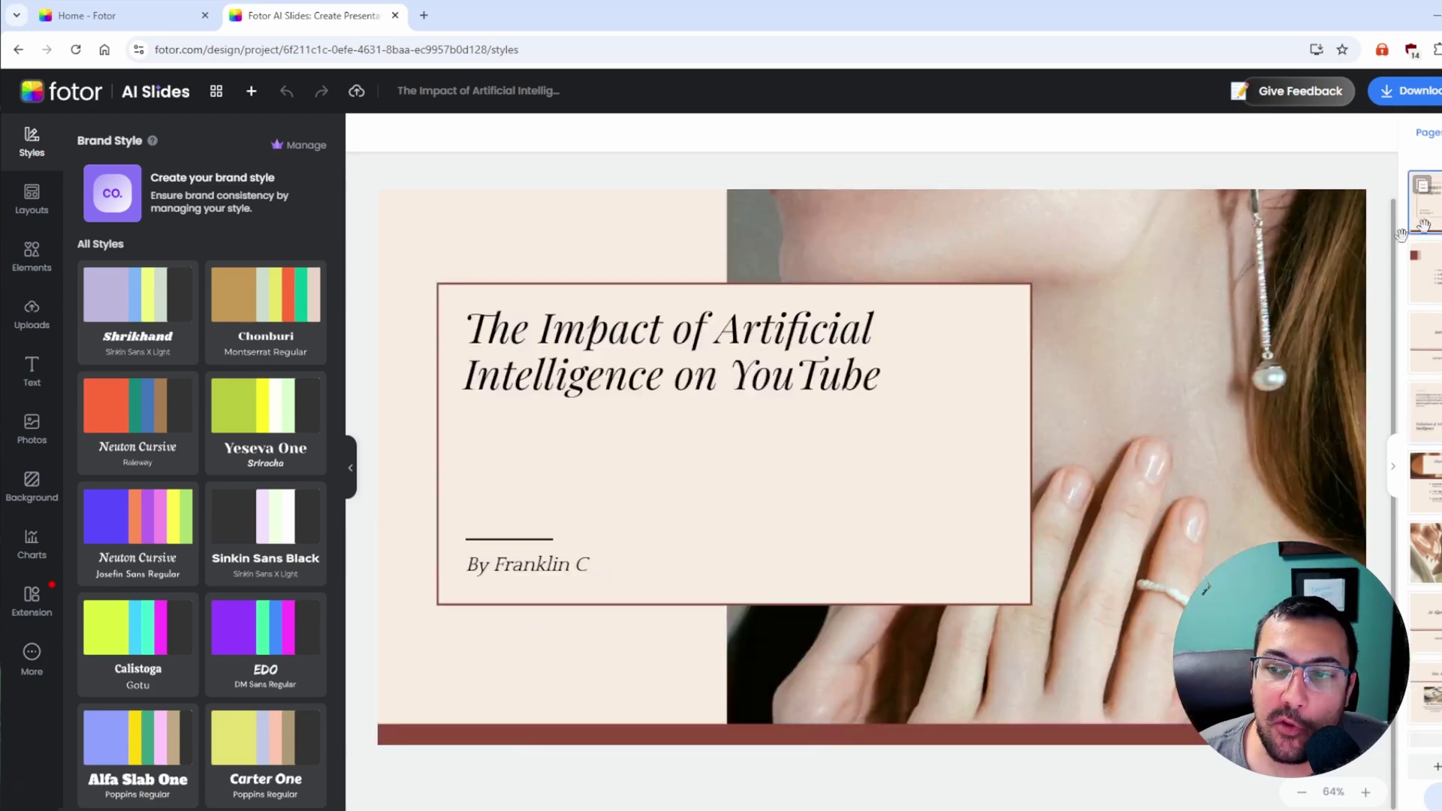
Try the Chonburi, Yeseva One, Sinkin Sans Black and EDO styles, settling on Calistoga.
click(237, 361)
click(241, 406)
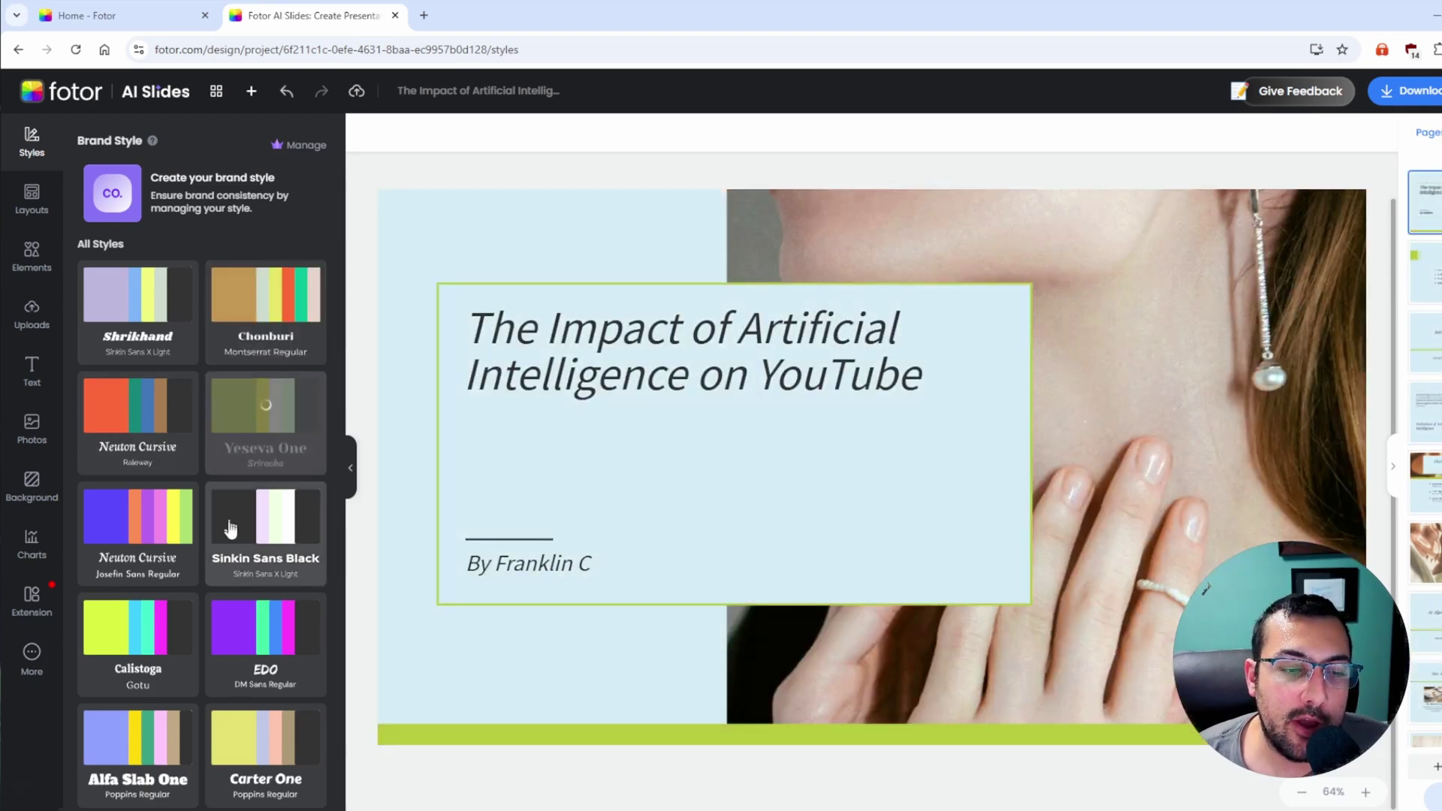
click(269, 535)
click(258, 676)
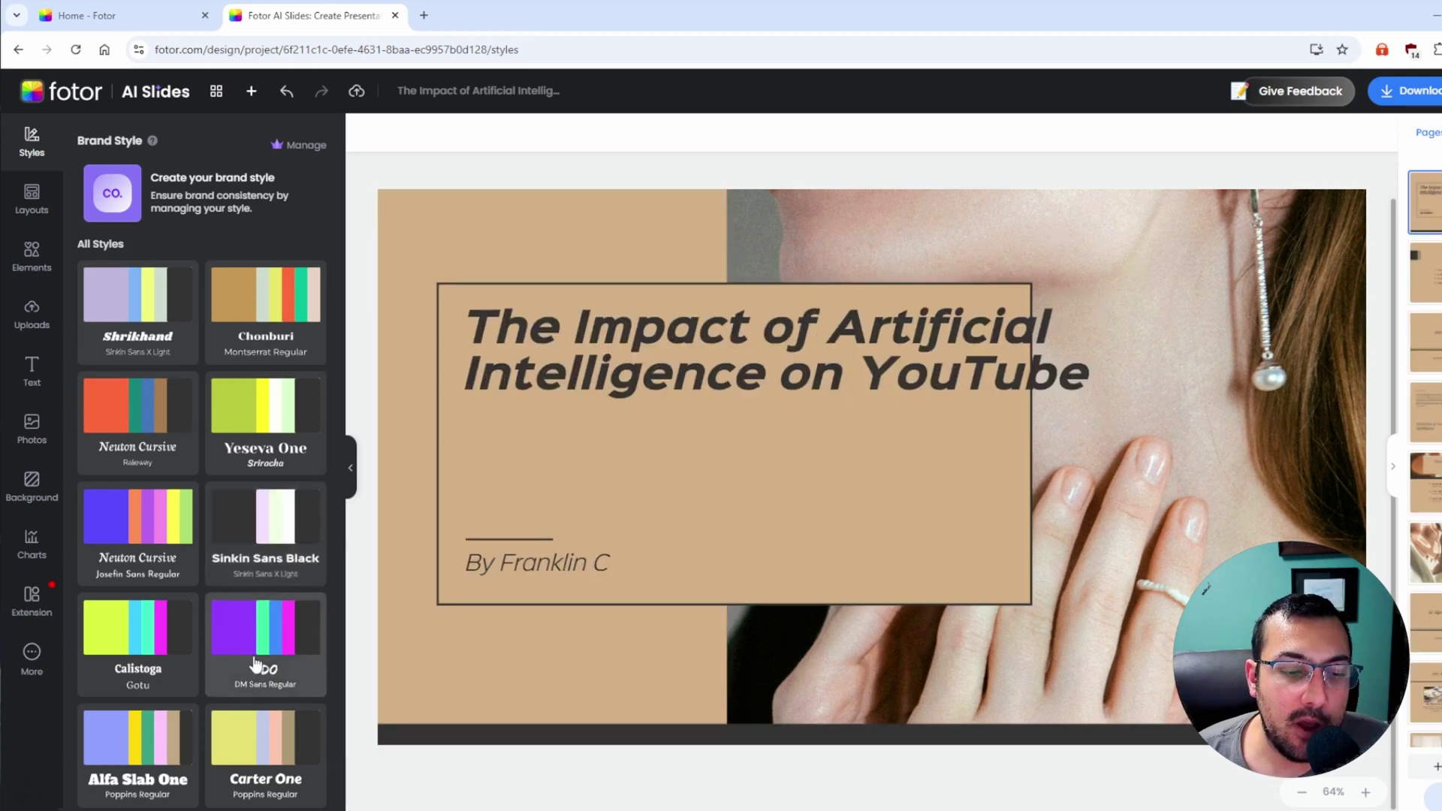
click(129, 671)
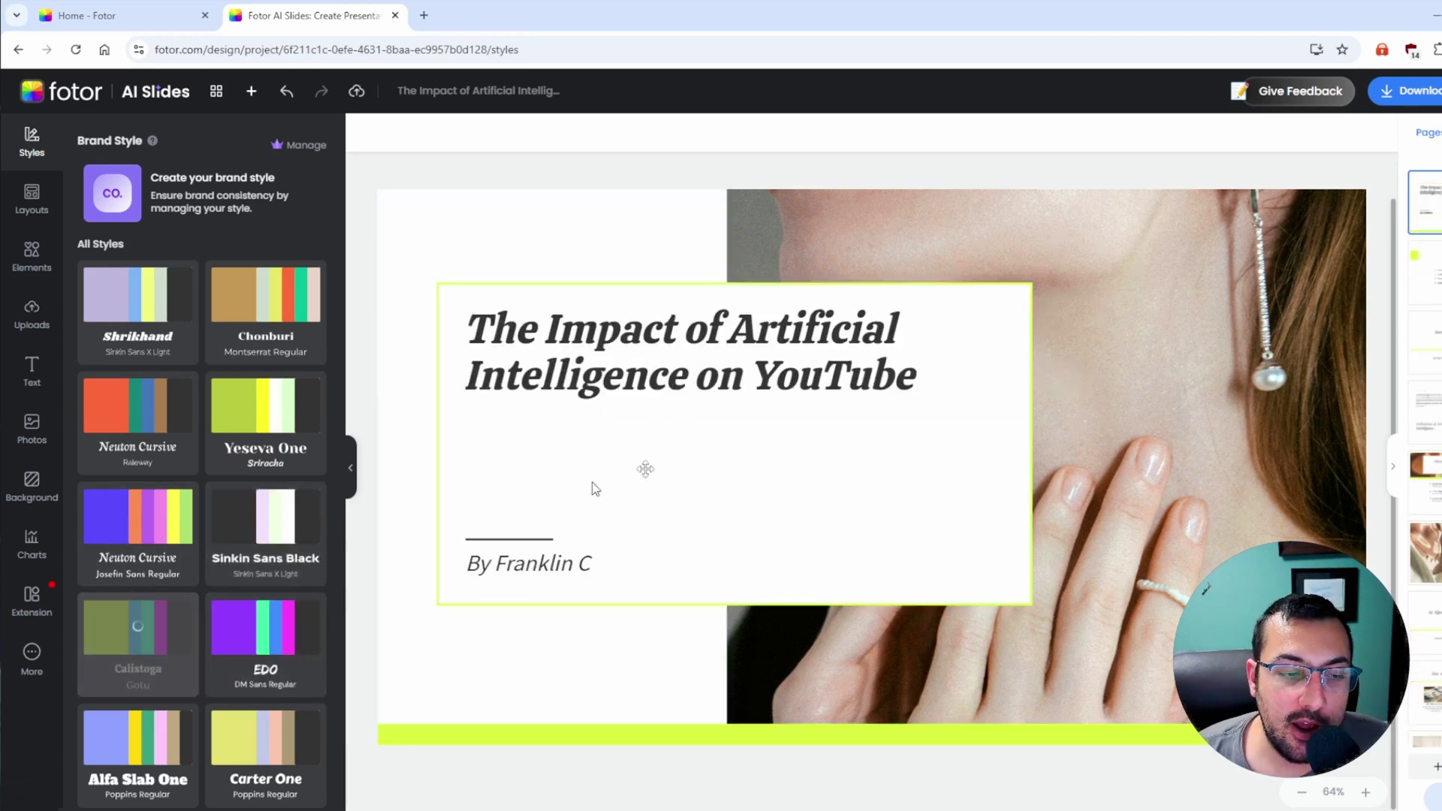
Select 'YouTube' in the title, check Elements and smart layouts, then open the Benefits slide.
double_click(717, 378)
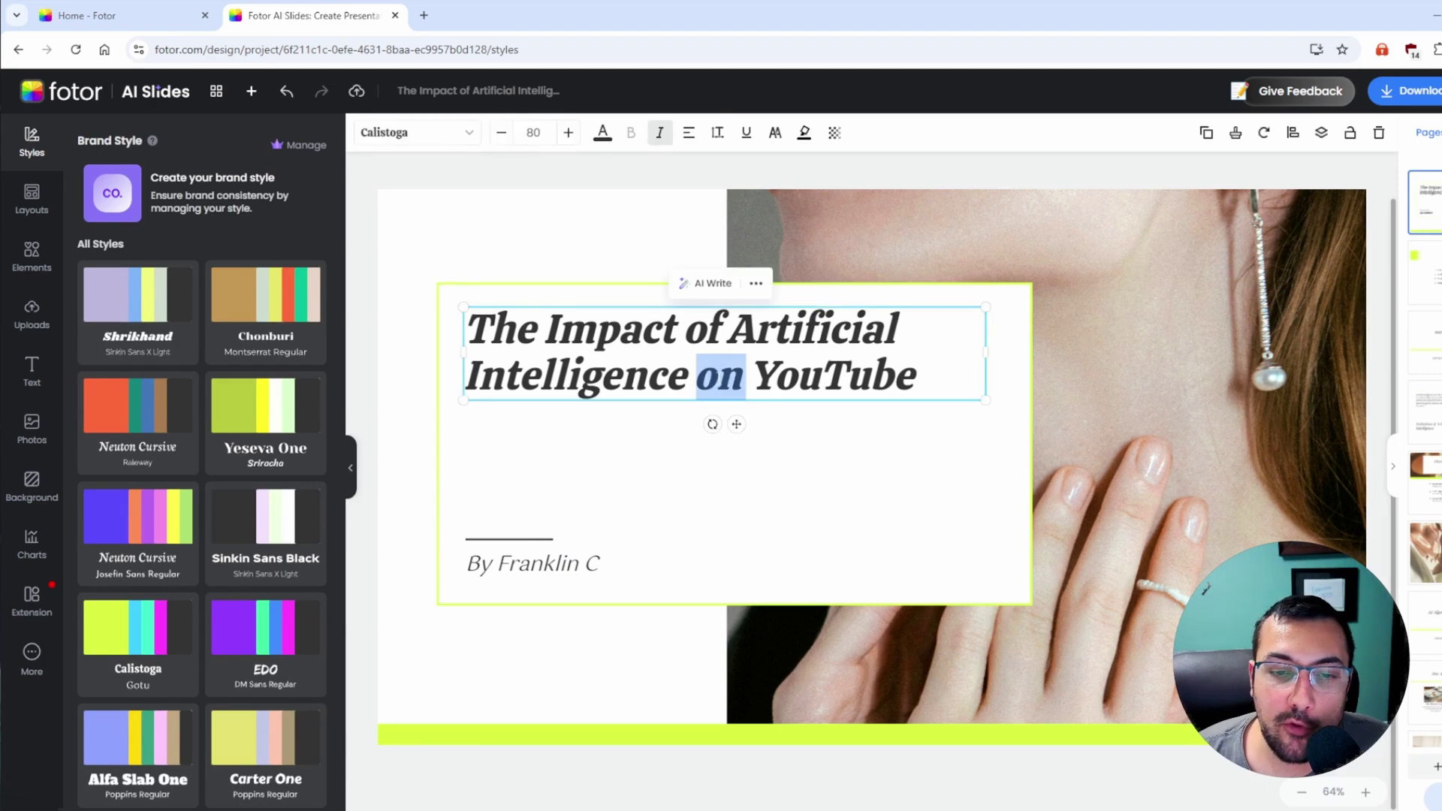
drag(755, 375, 920, 376)
click(32, 247)
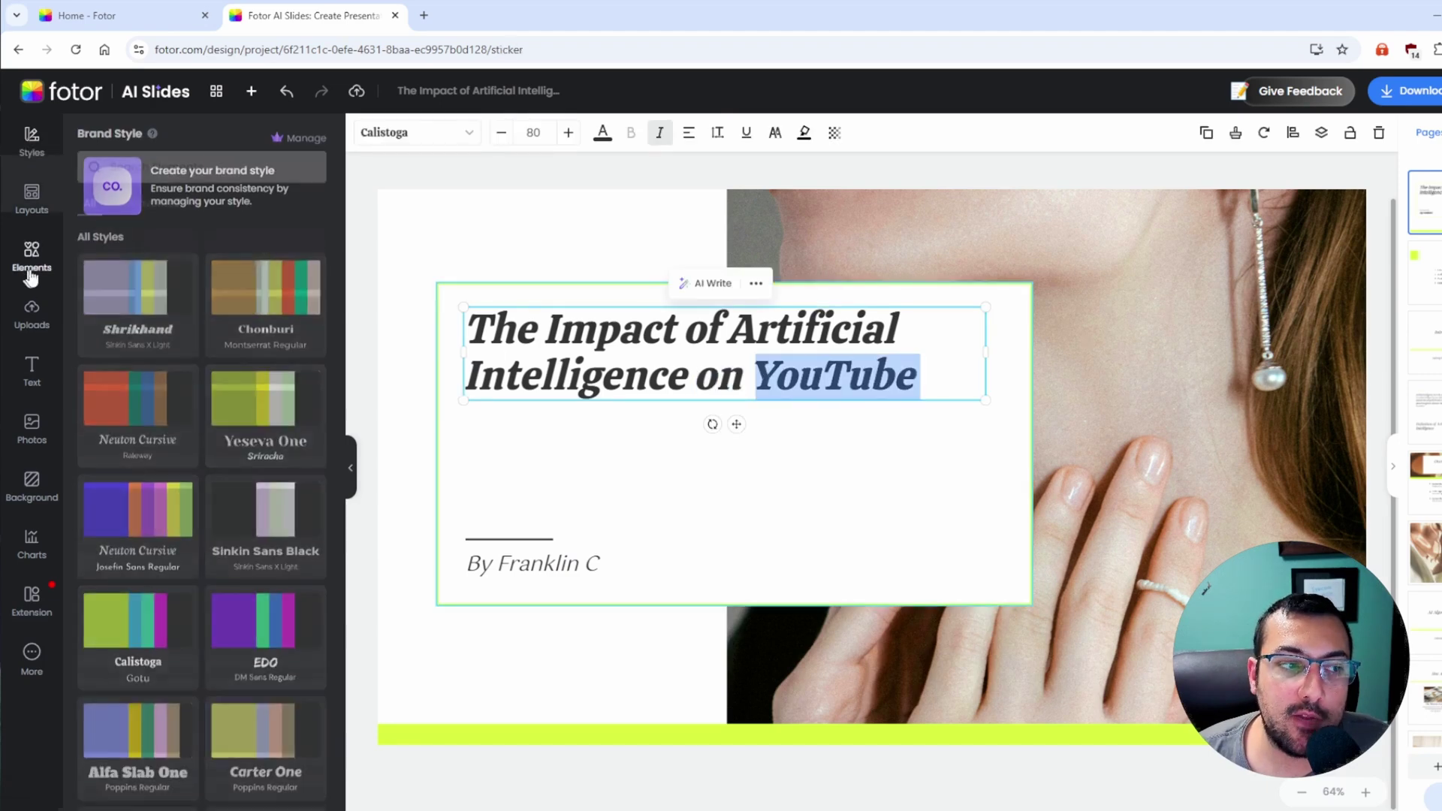
click(30, 203)
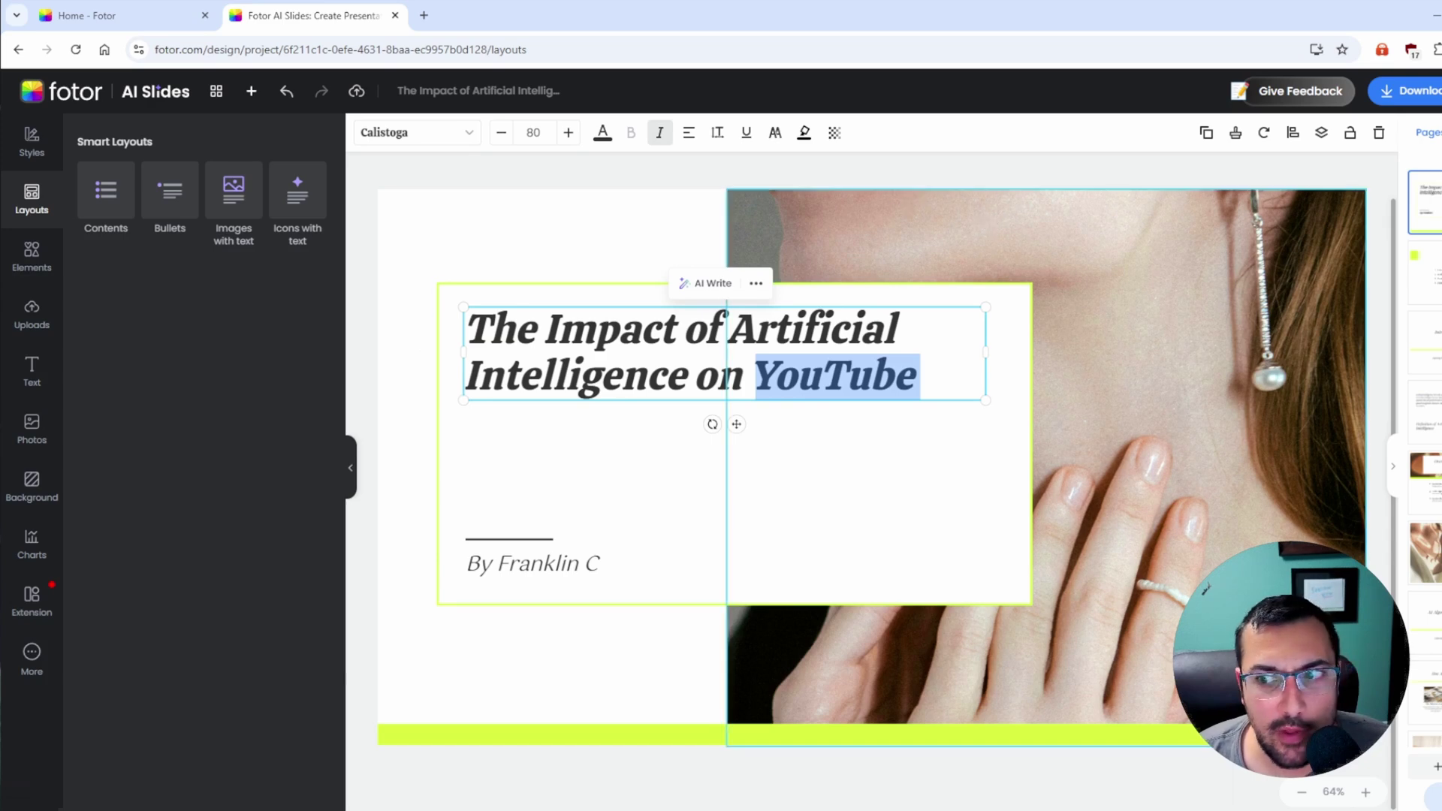
scroll(1426, 488, down, 3)
click(1425, 484)
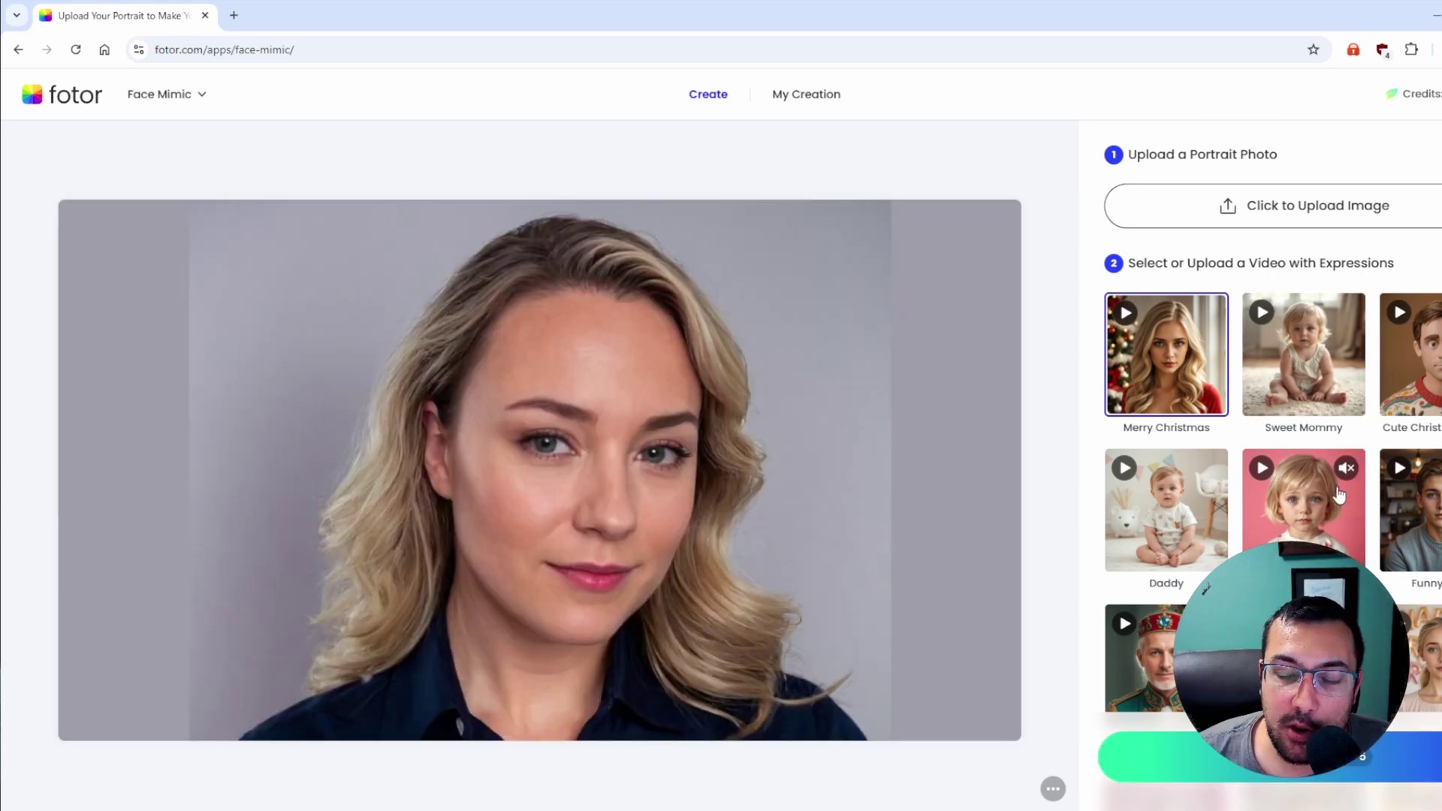
Pick an expression video preset, generate the 10-second Face Mimic video, then go back to AI Tools.
scroll(1344, 473, down, 3)
scroll(1350, 478, down, 3)
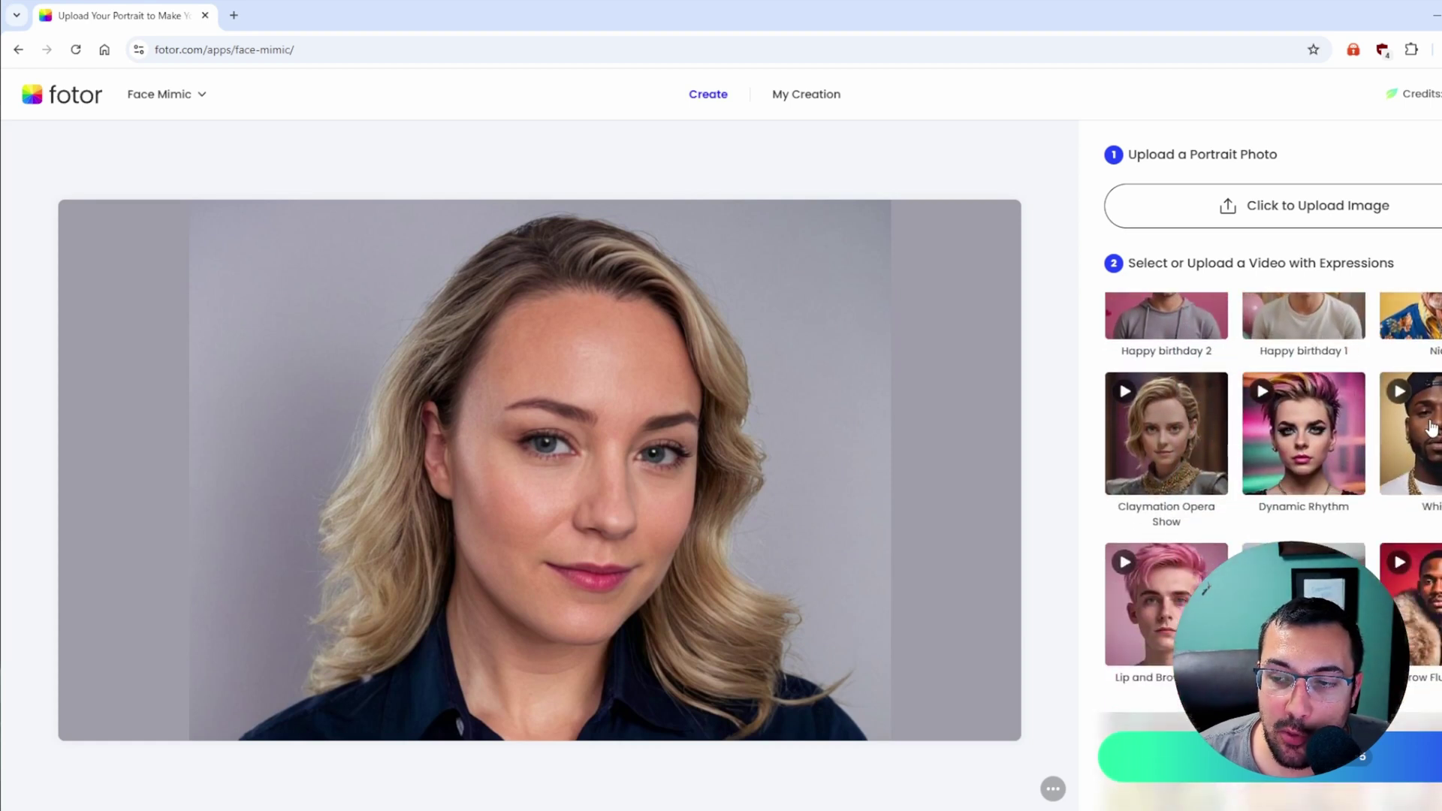
click(1433, 425)
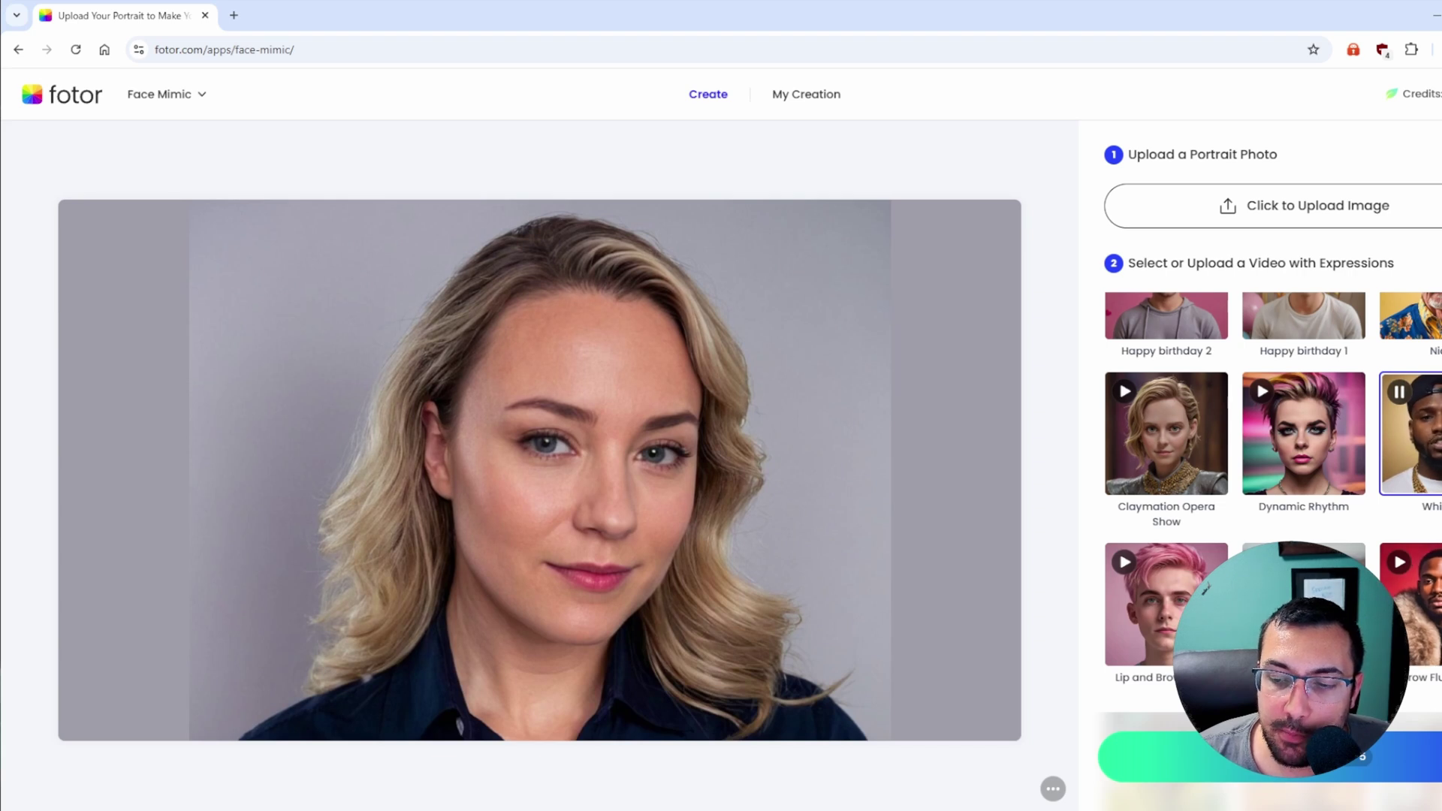
click(1142, 757)
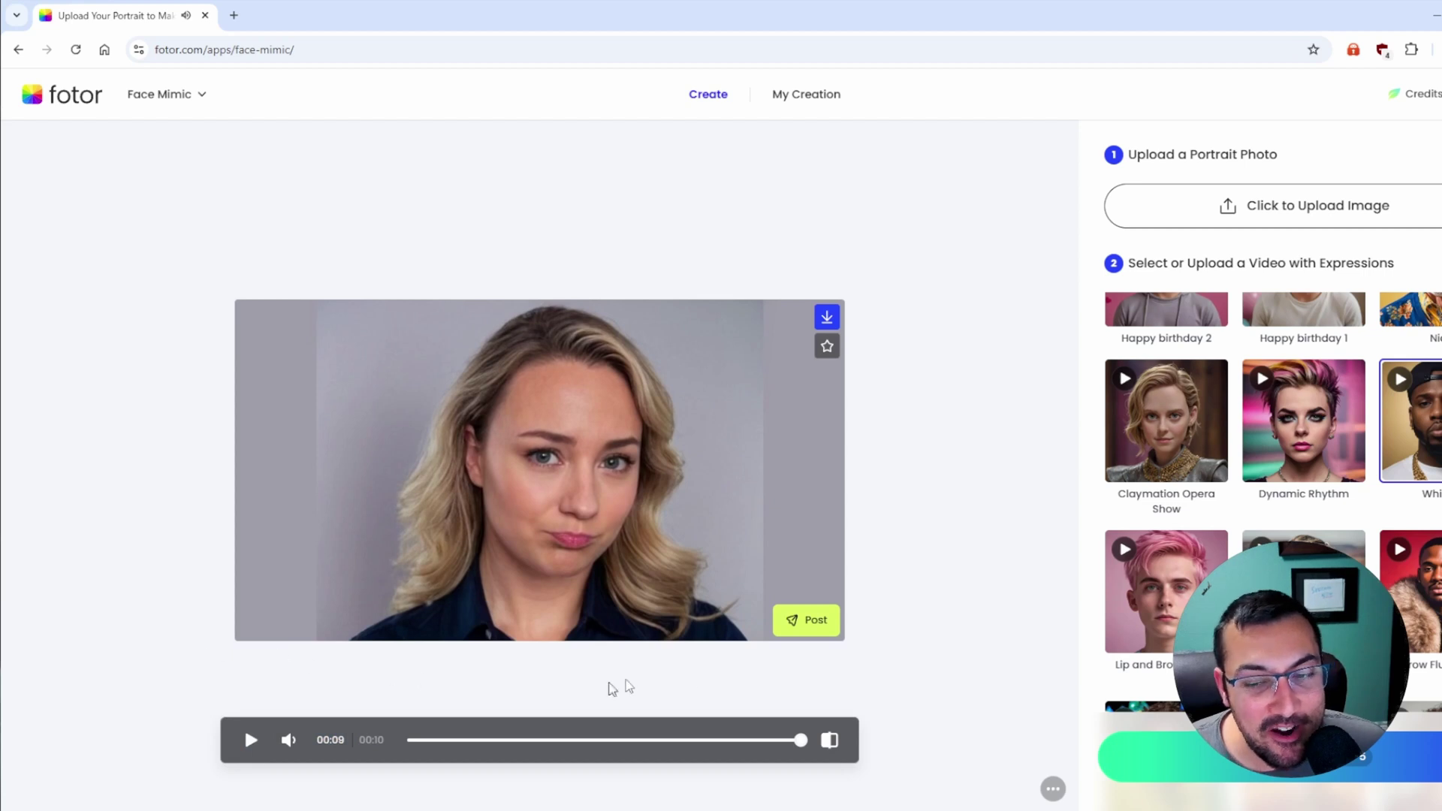
scroll(1277, 488, down, 5)
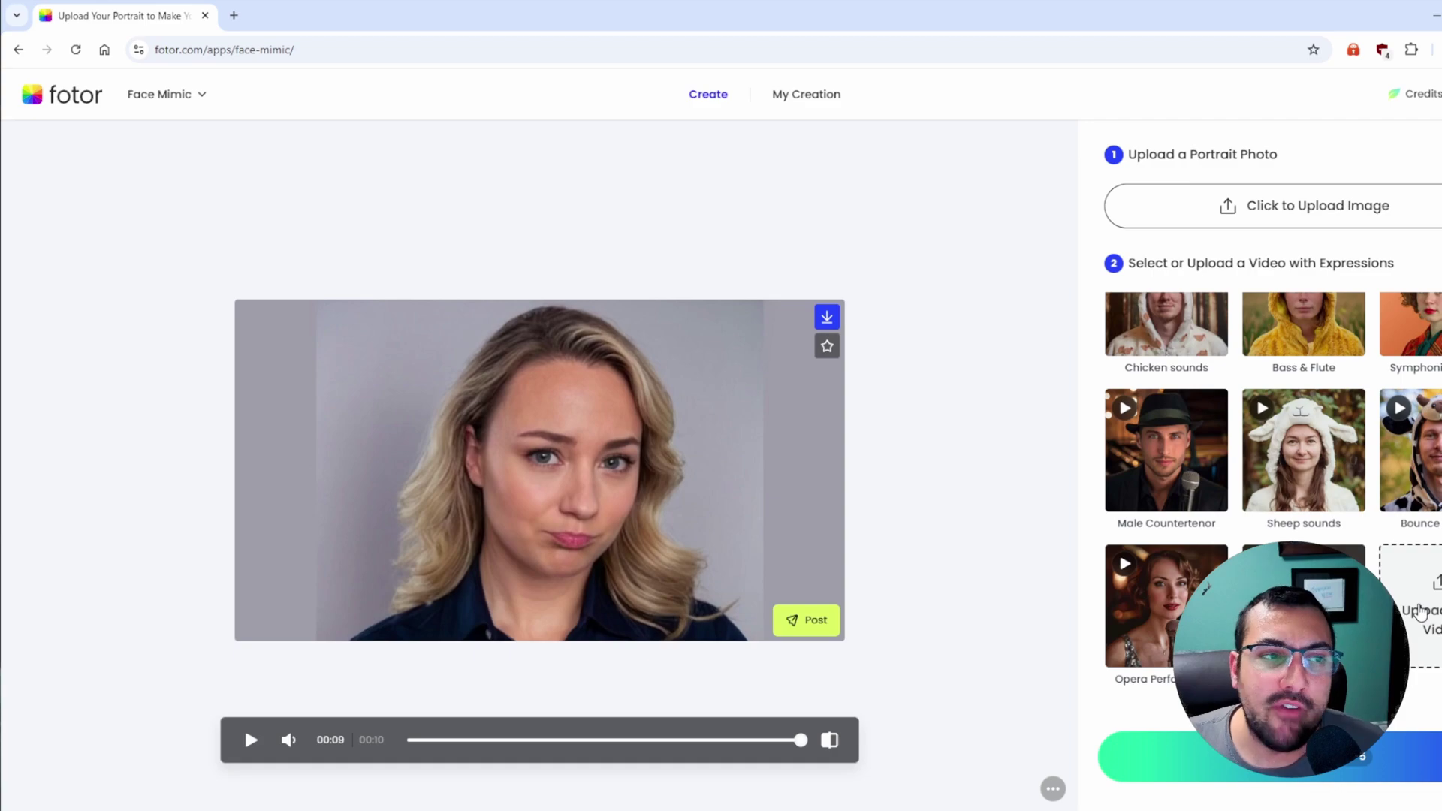
key(alt+Left)
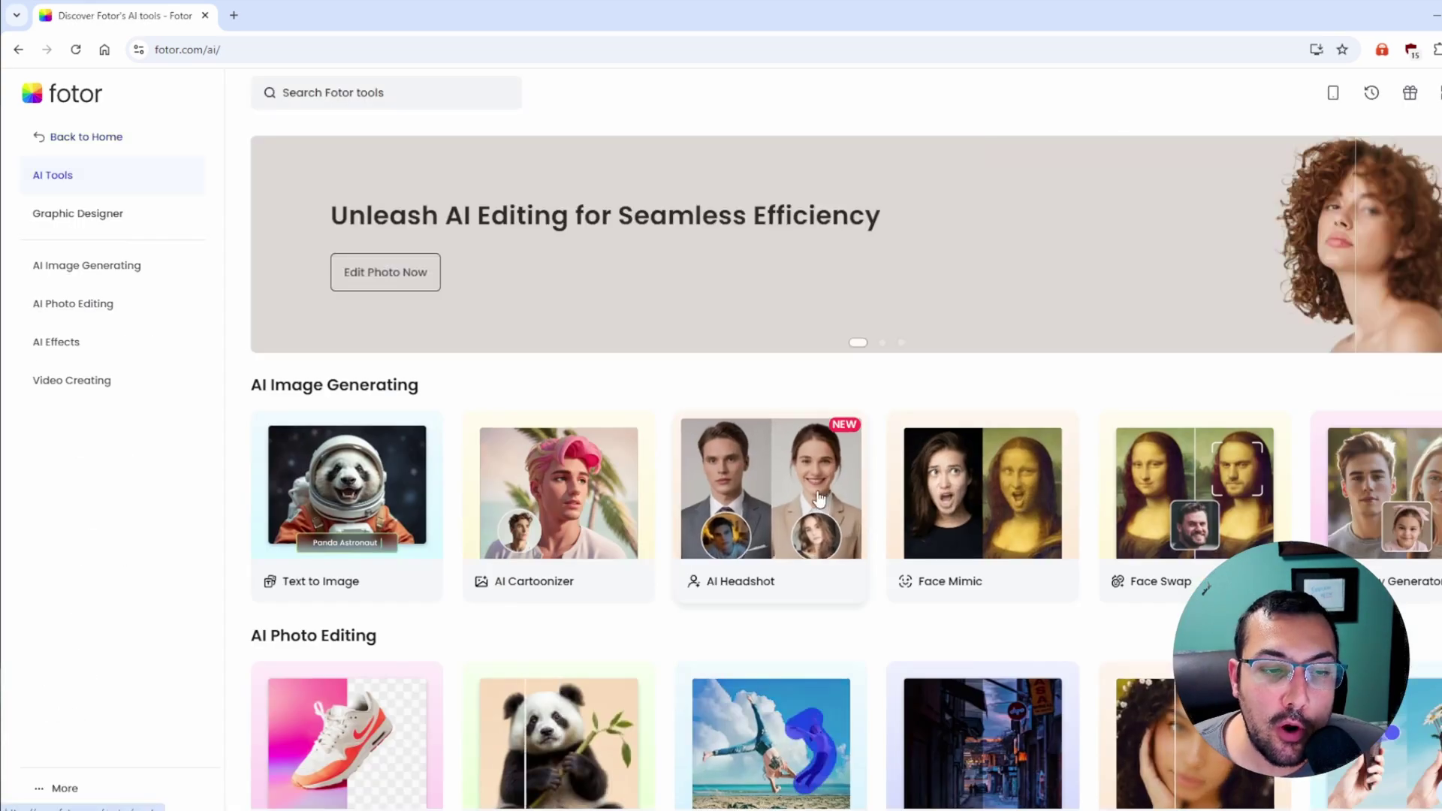
Open the Rewards Center from the gift icon and review the Day 1 check-in and 203-credit balance.
scroll(818, 497, down, 14)
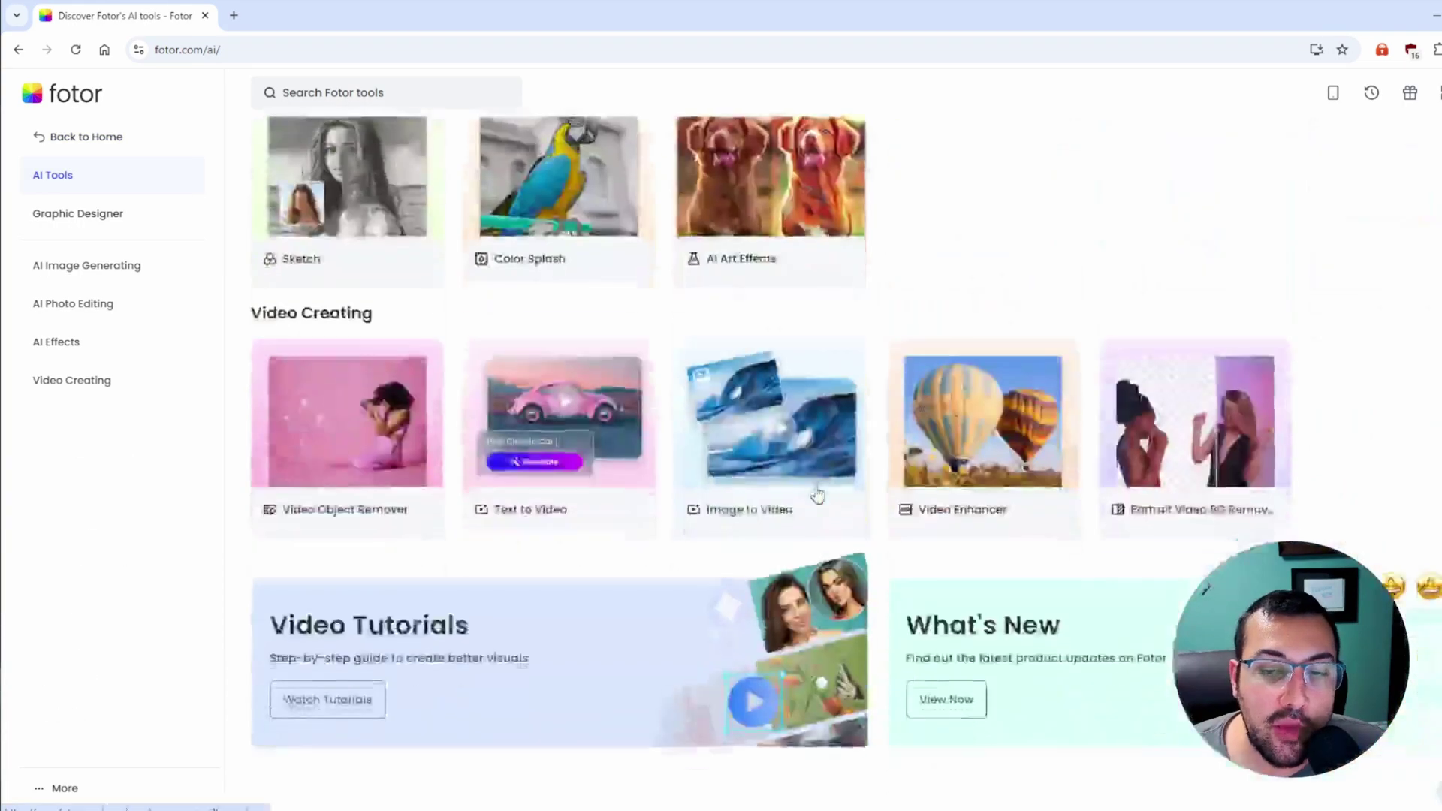
scroll(817, 495, up, 15)
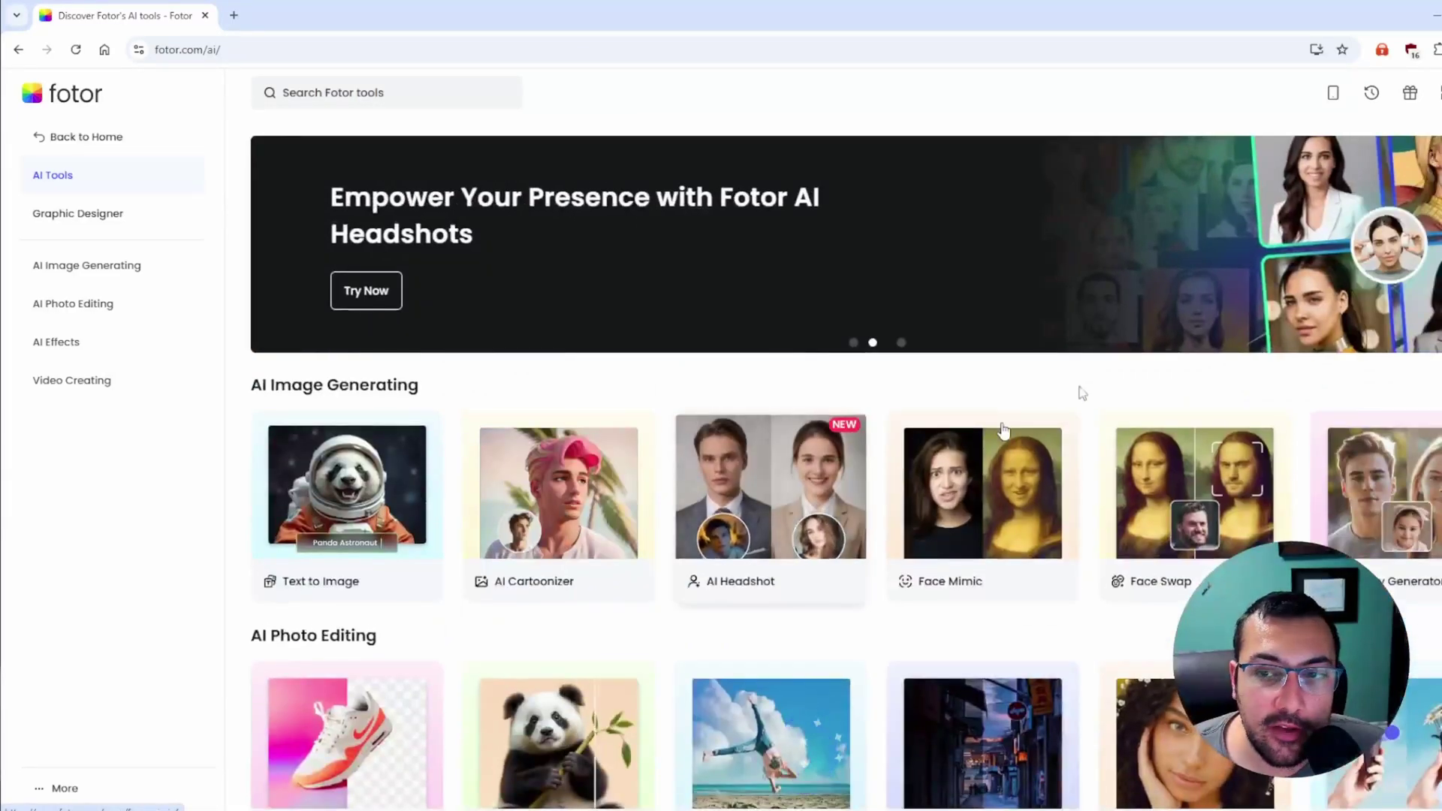
click(1408, 93)
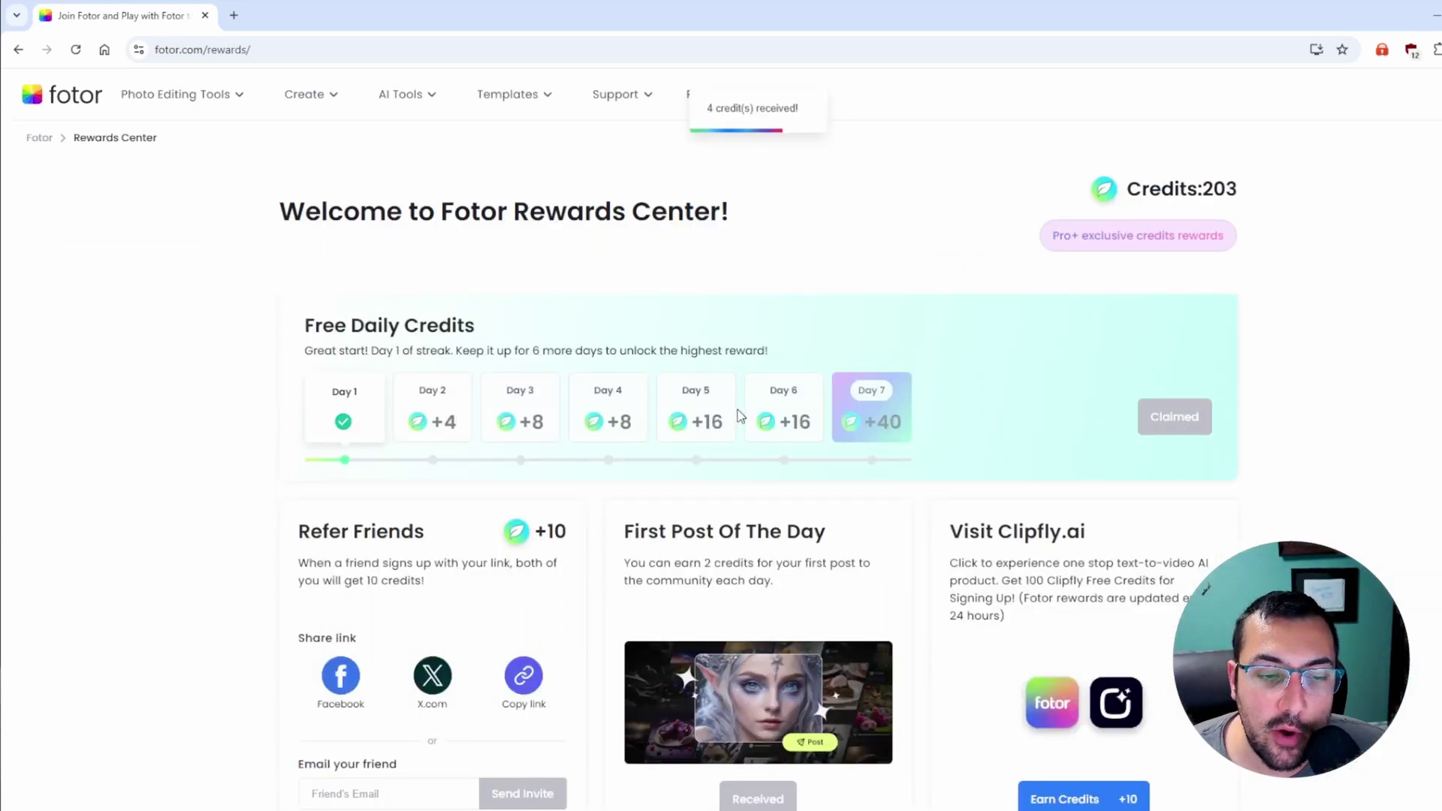
scroll(737, 403, down, 2)
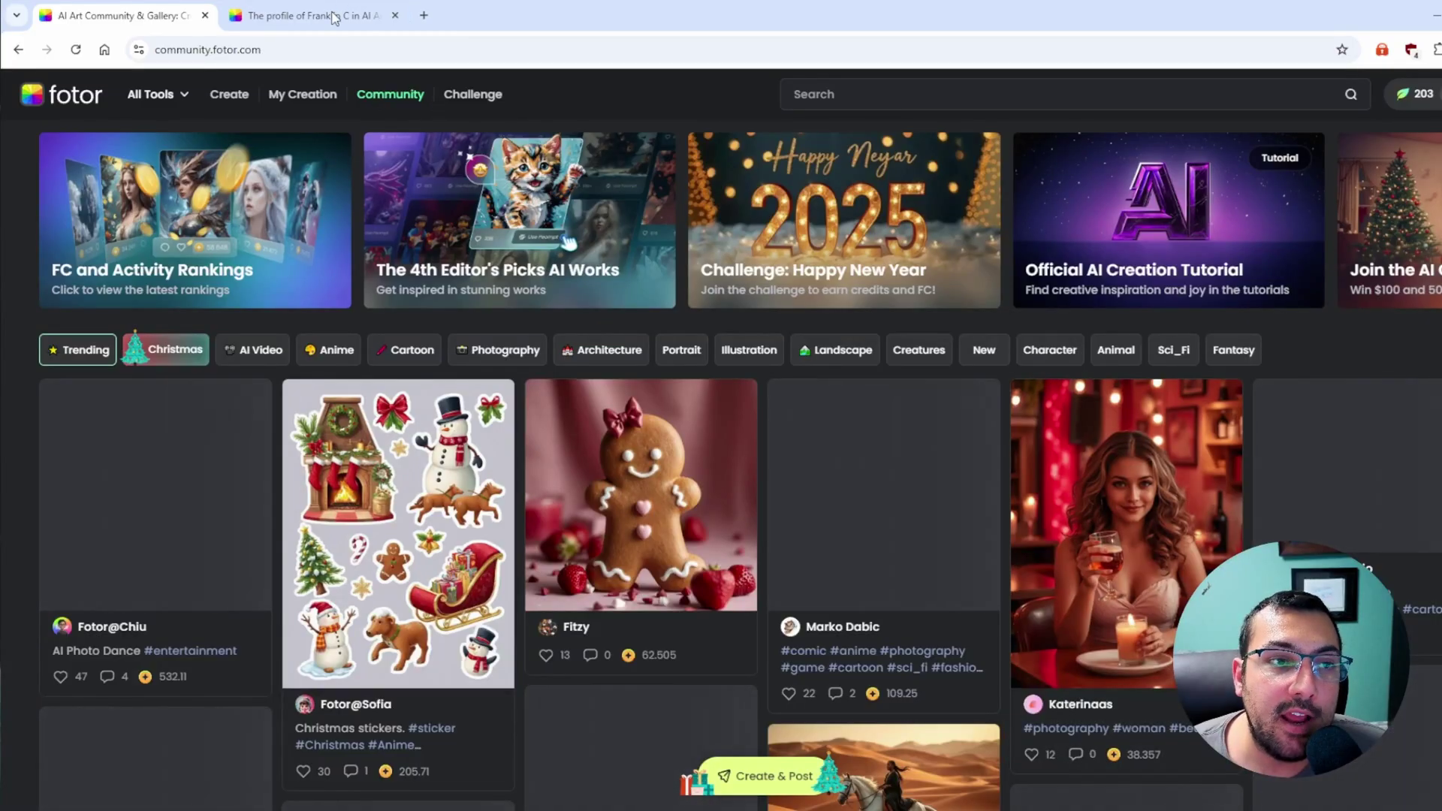
View My Rewards from the profile's FC badge, then close the community profile tab.
click(334, 17)
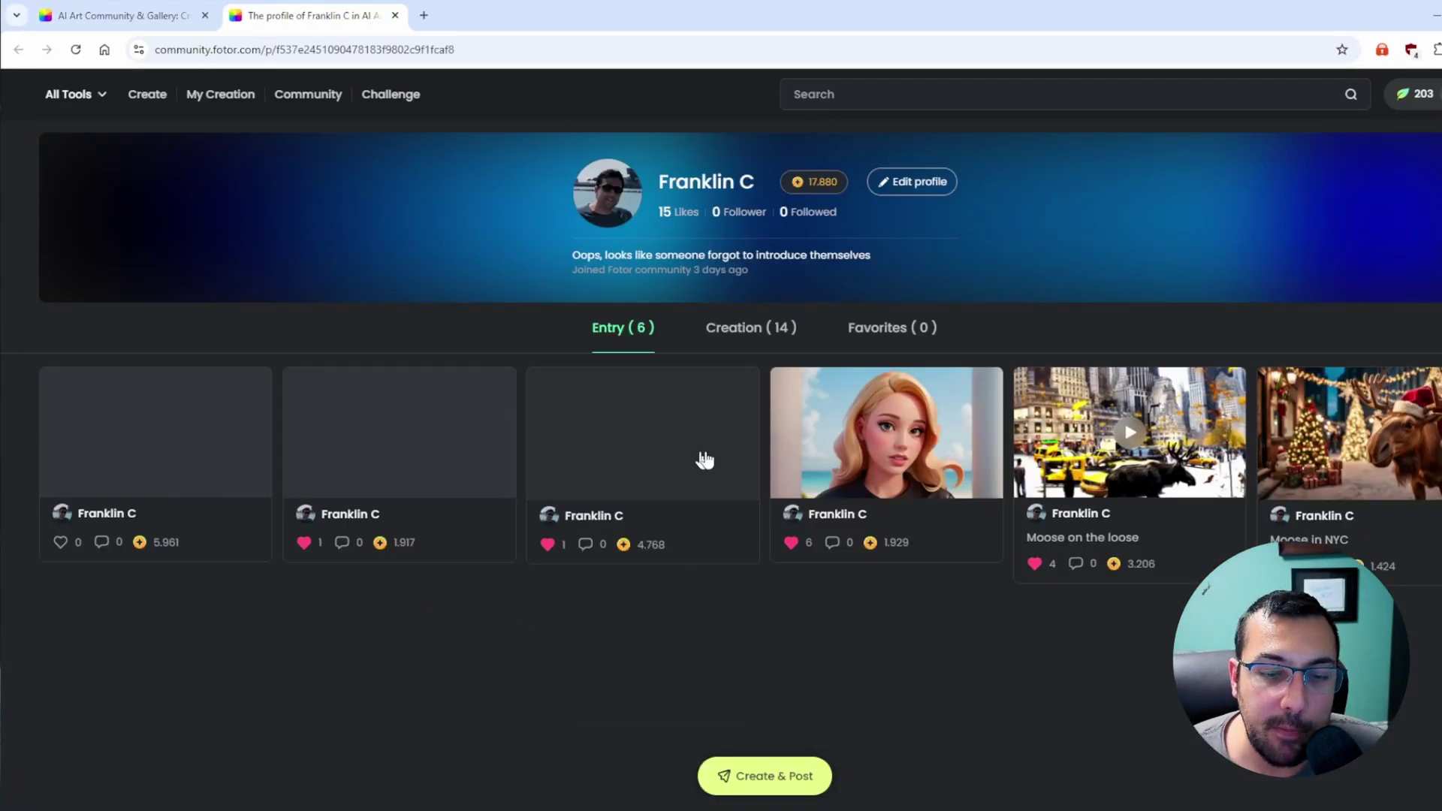
click(824, 183)
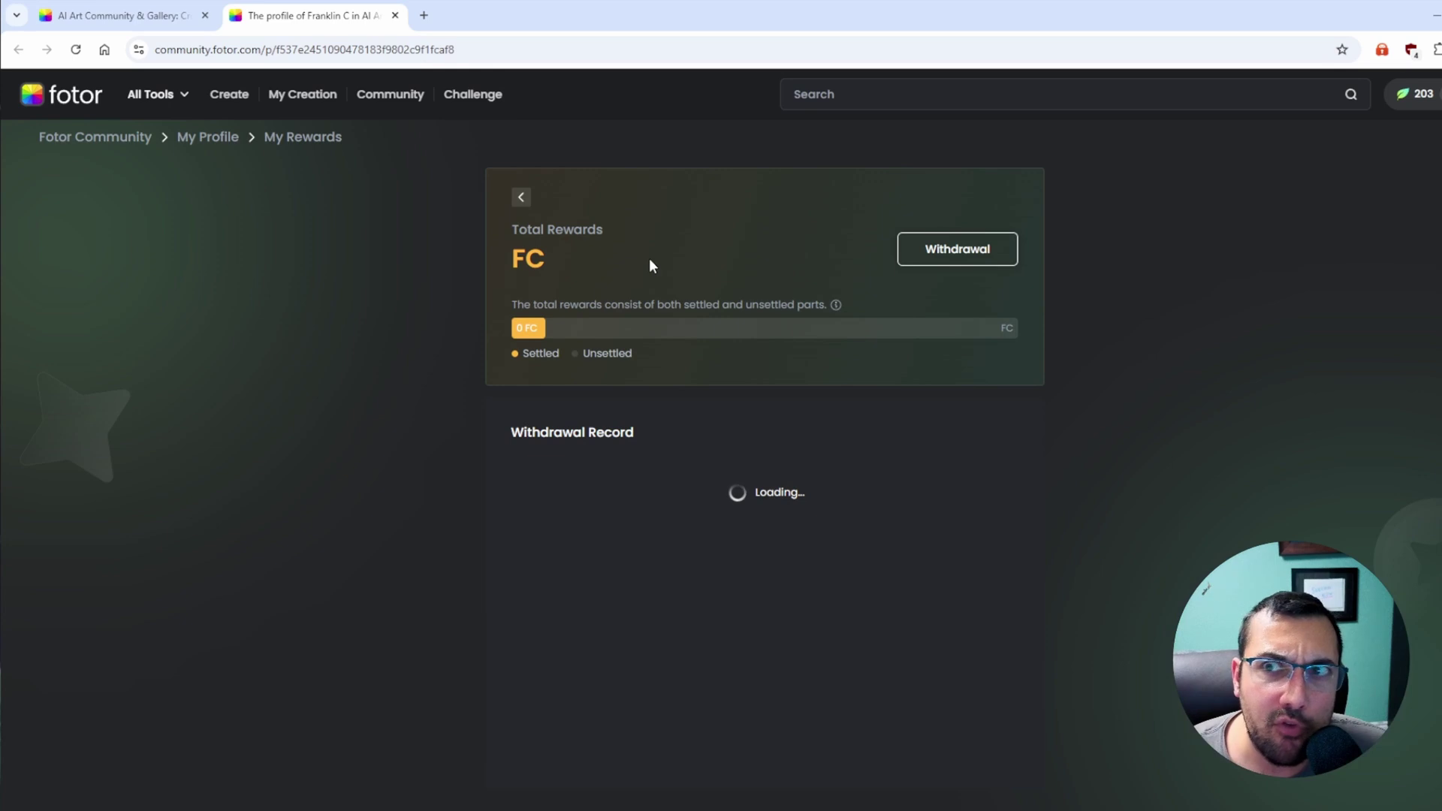
click(520, 198)
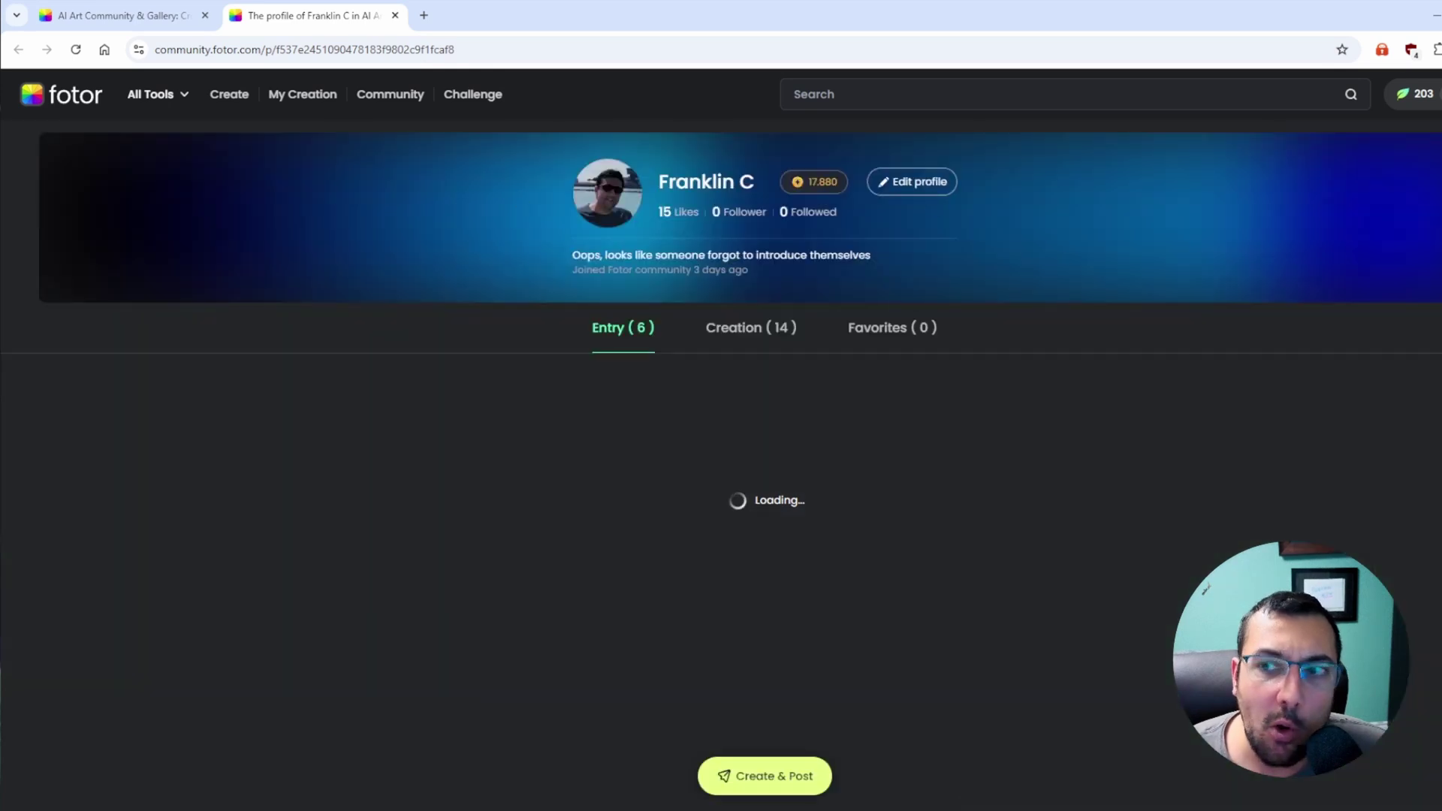
mouse_move(1428, 105)
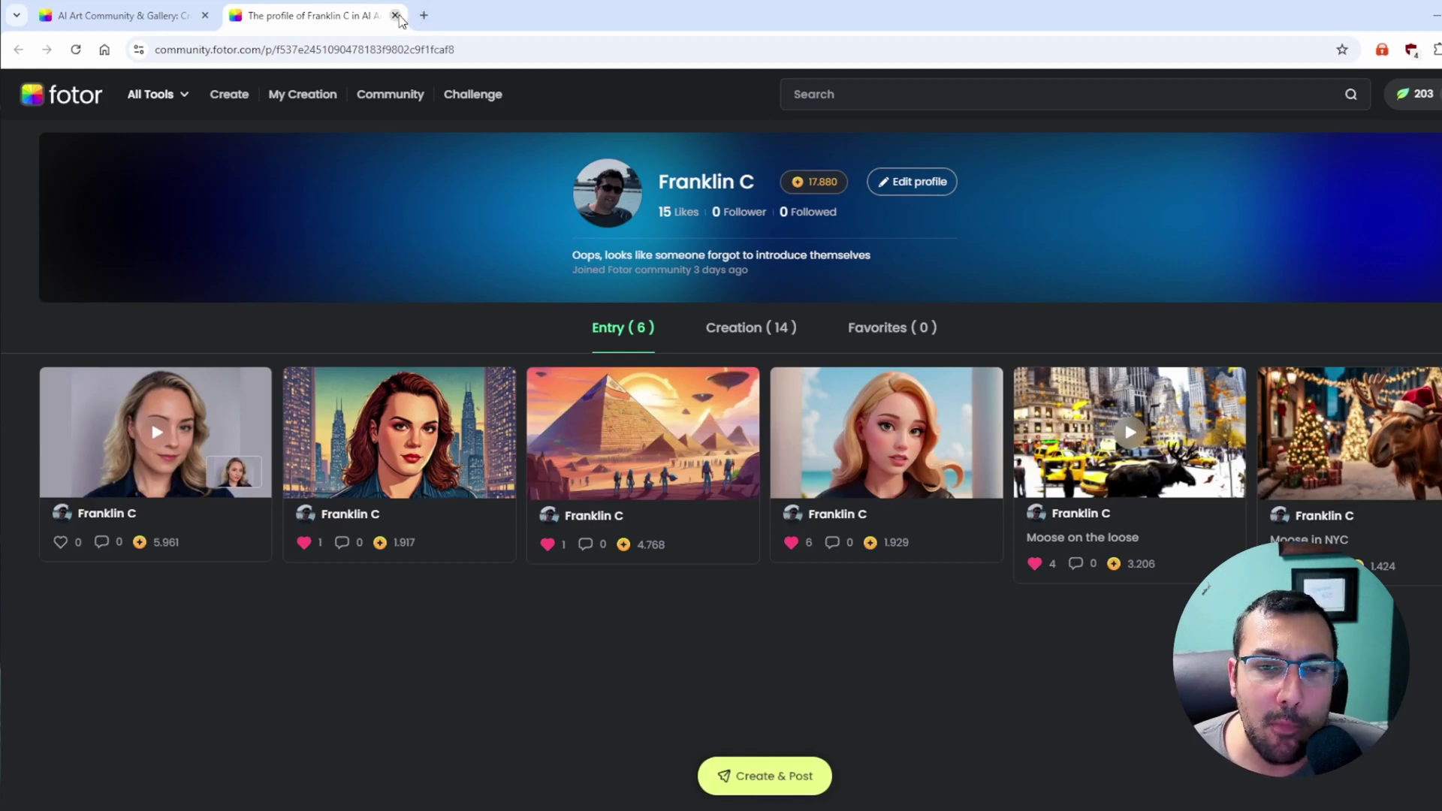
click(396, 16)
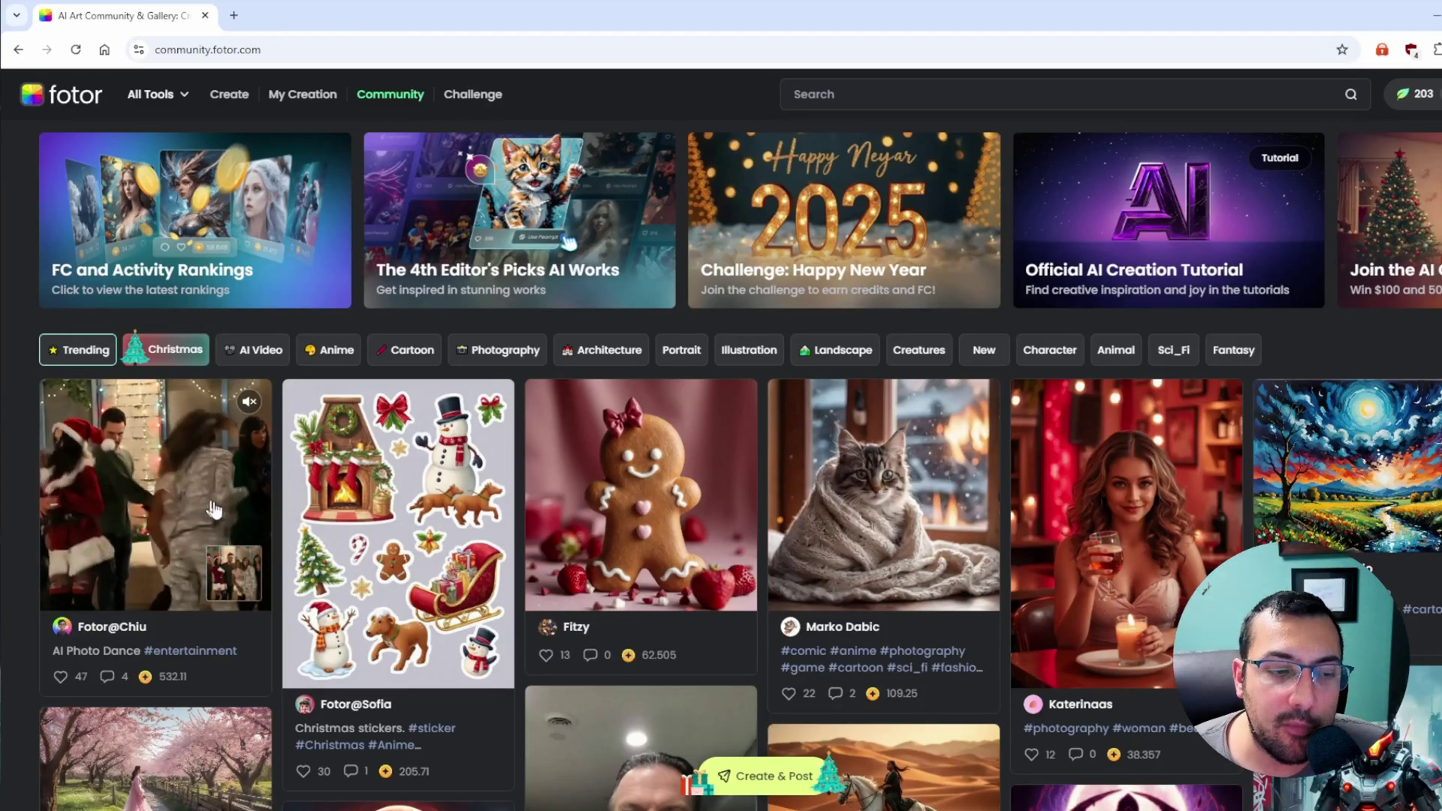
Open the candlelit portrait artwork, reveal its prompt and settings, then close it.
scroll(1125, 438, down, 2)
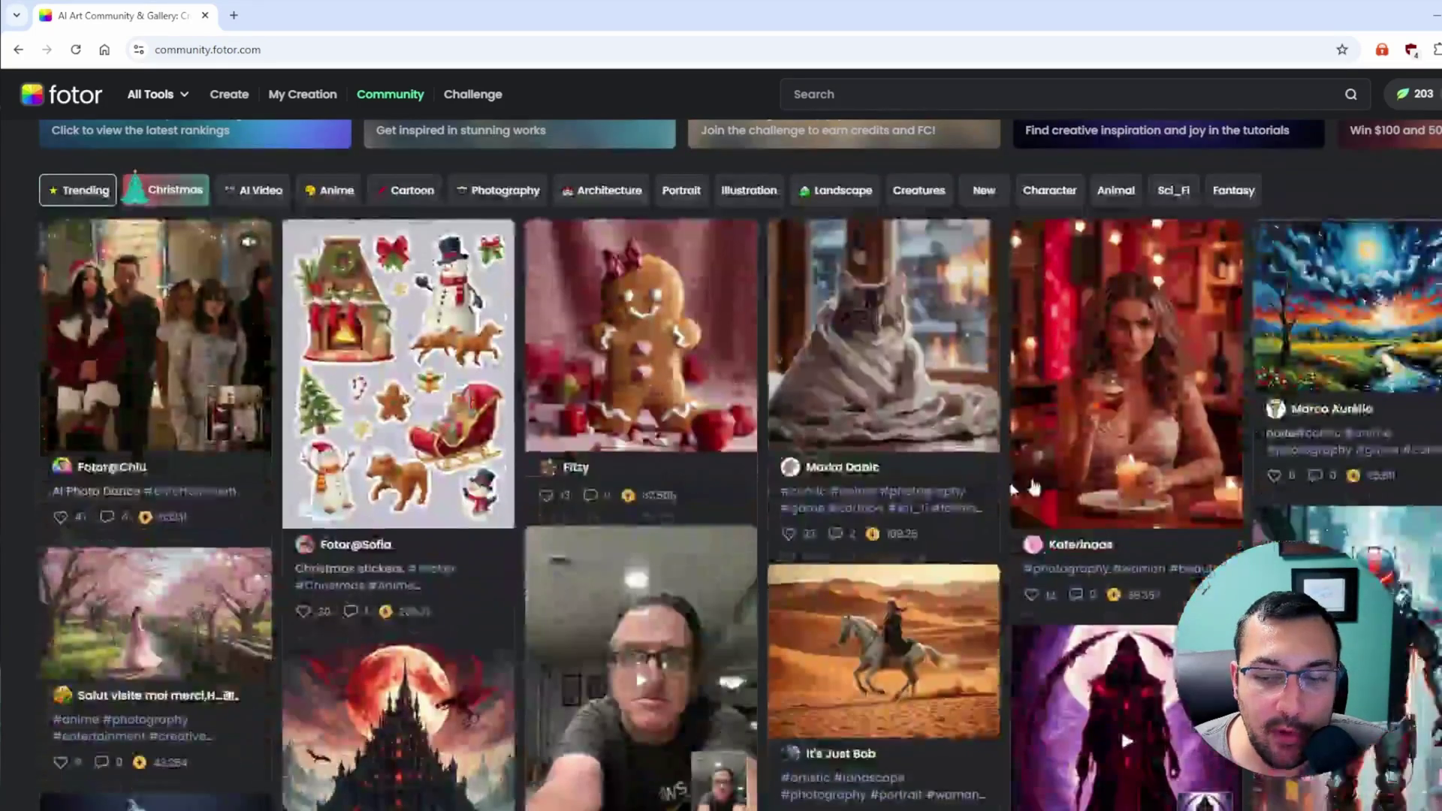
click(1125, 437)
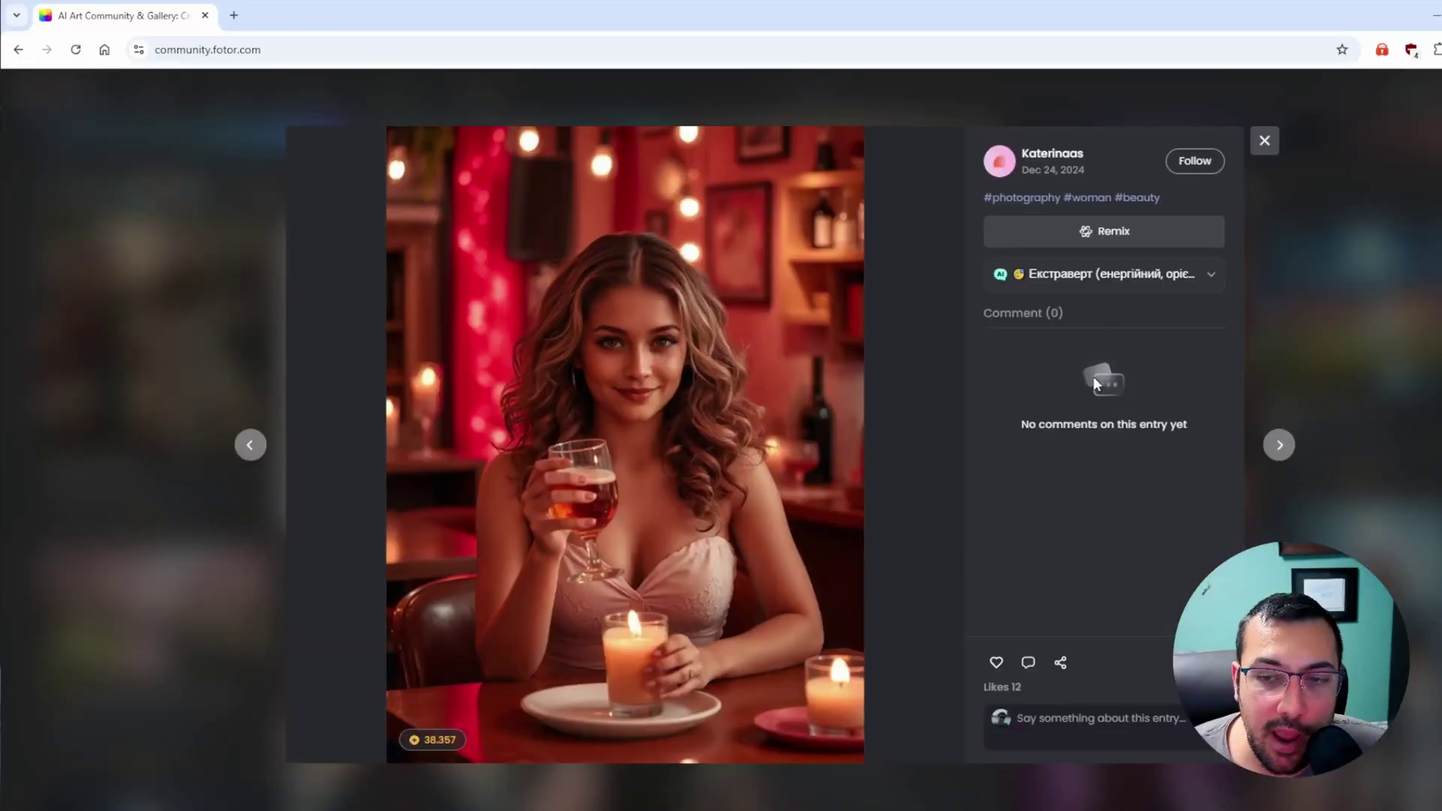
click(1152, 289)
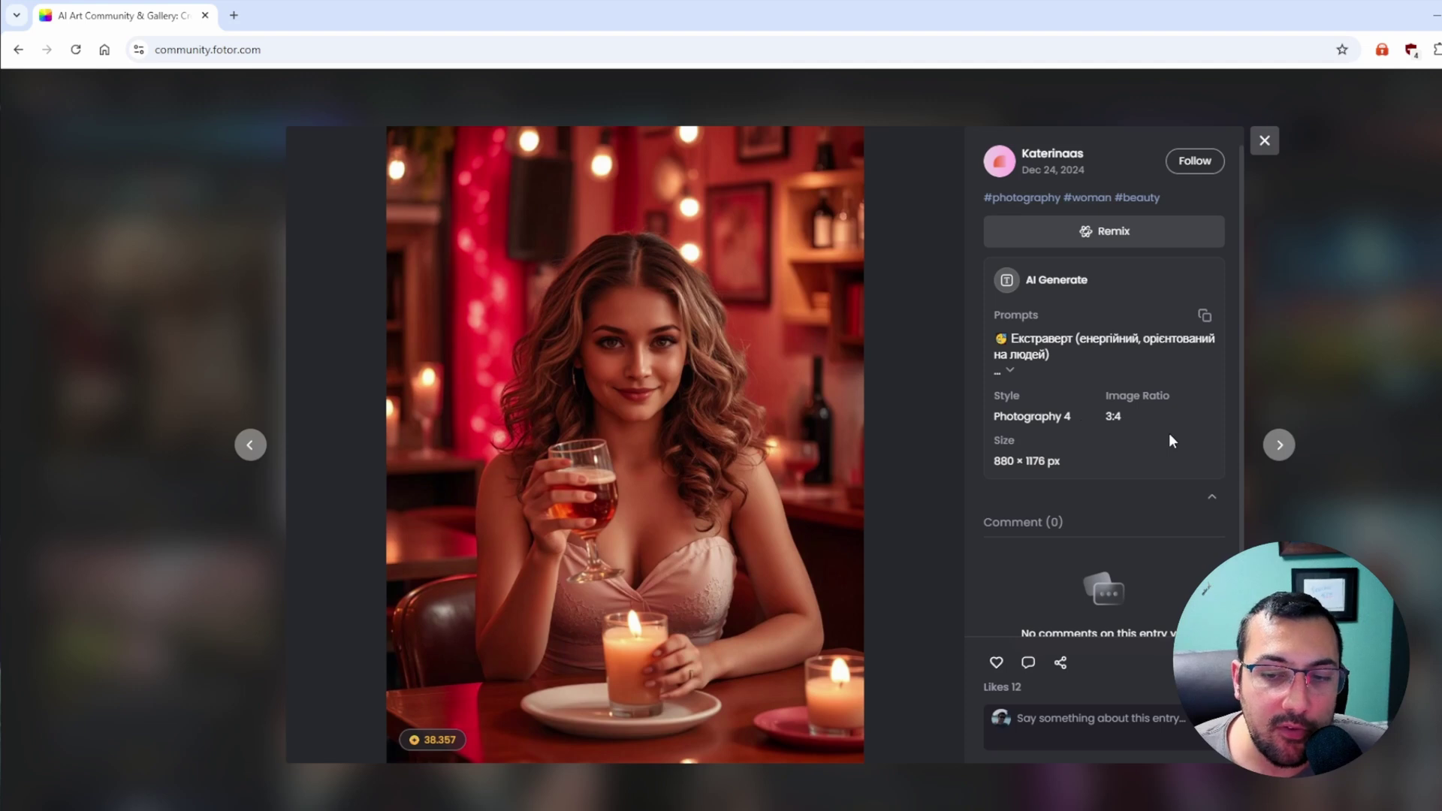
scroll(1050, 301, down, 1)
scroll(1050, 266, up, 1)
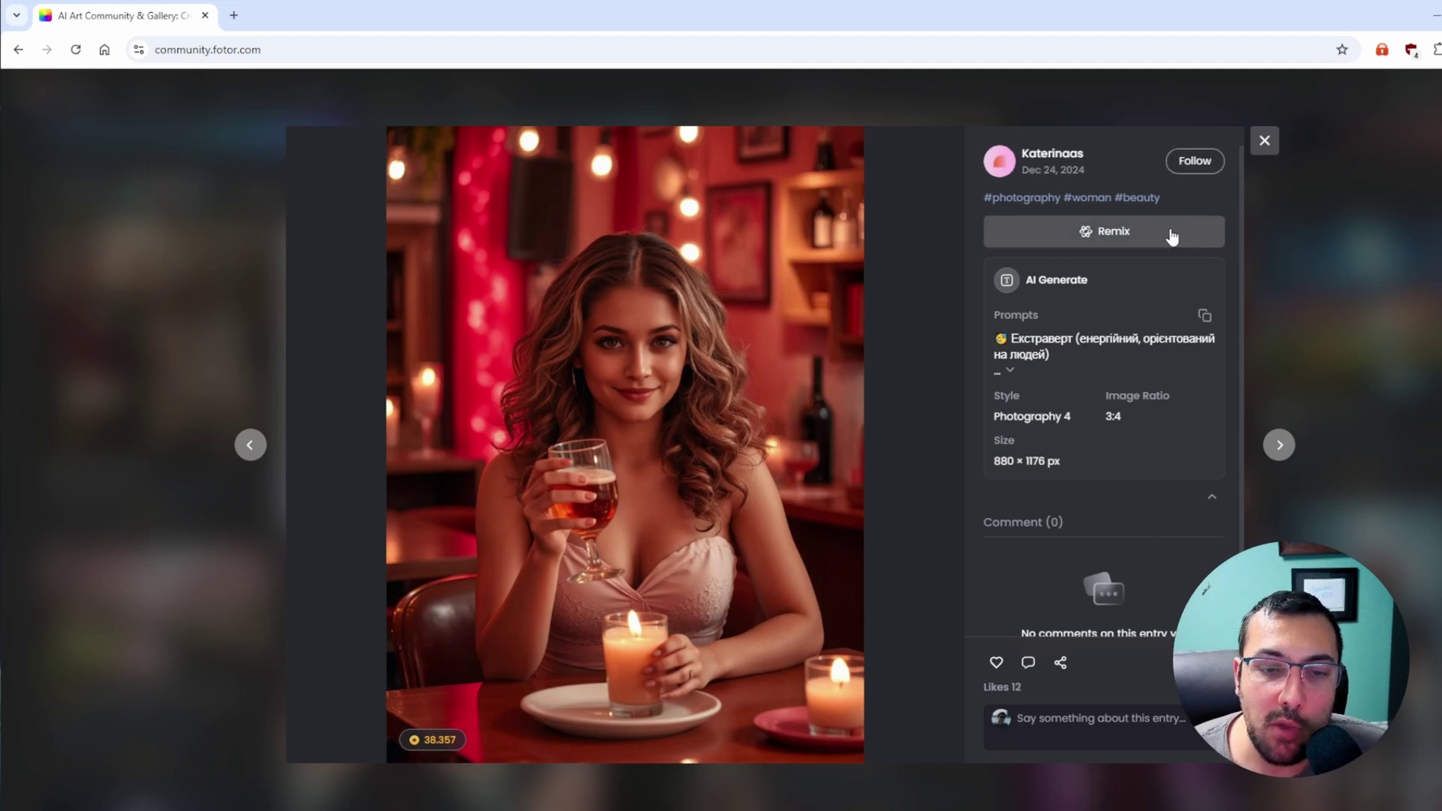
click(1264, 142)
Open mei's colourful space artwork, reveal its challenge-locked prompt, close it, and return to the top.
scroll(793, 478, down, 5)
scroll(830, 458, down, 3)
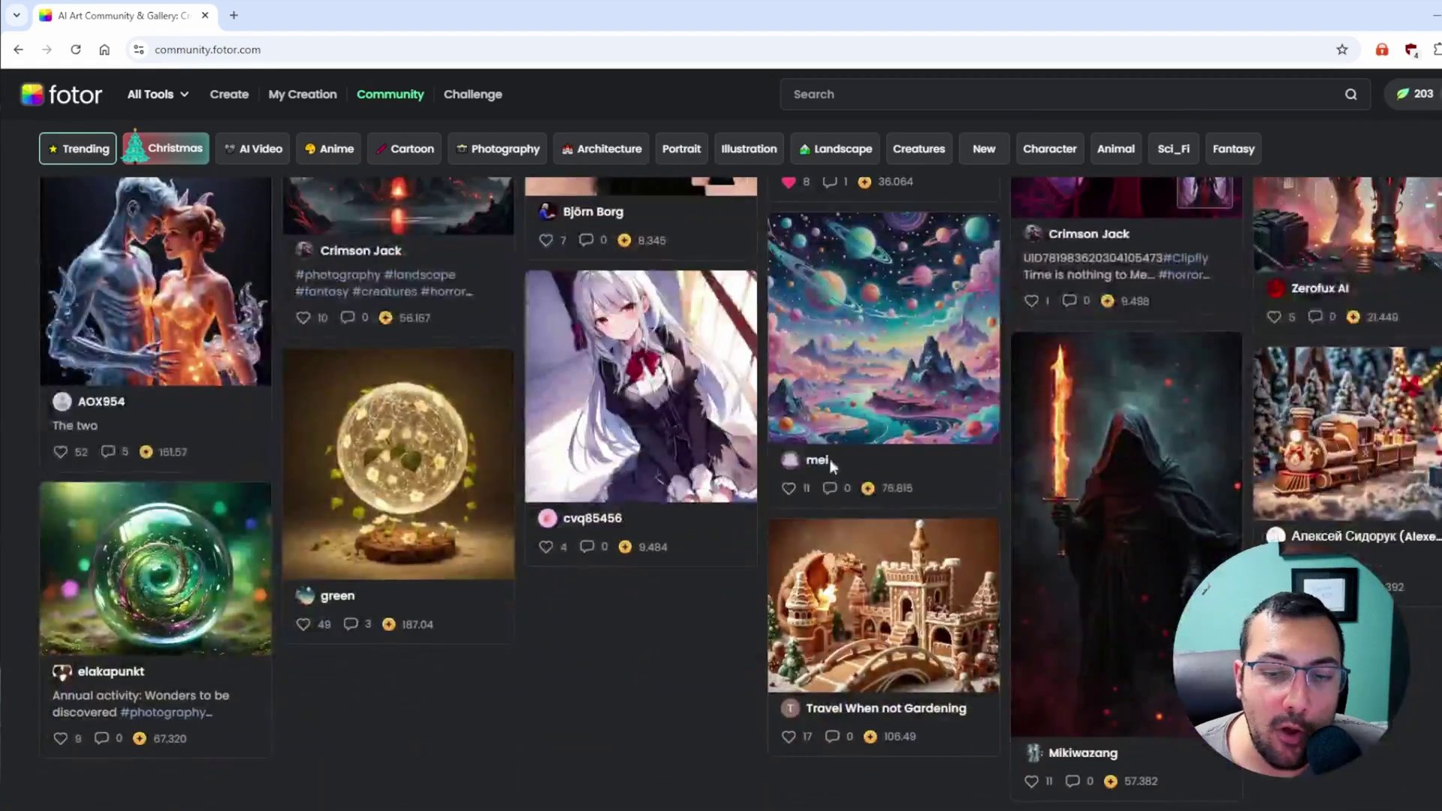
click(849, 290)
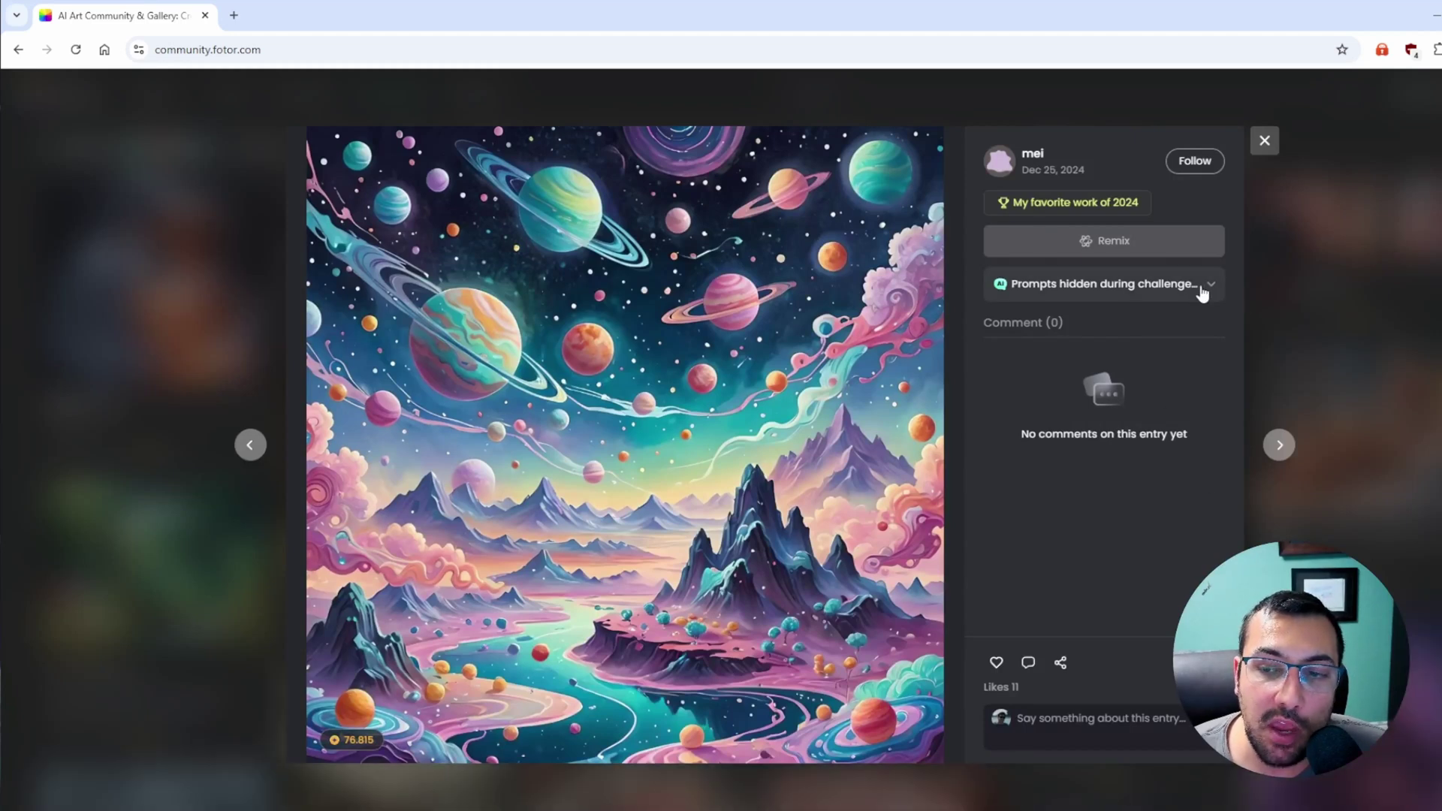
click(1202, 289)
drag(1056, 398, 1197, 435)
click(1253, 337)
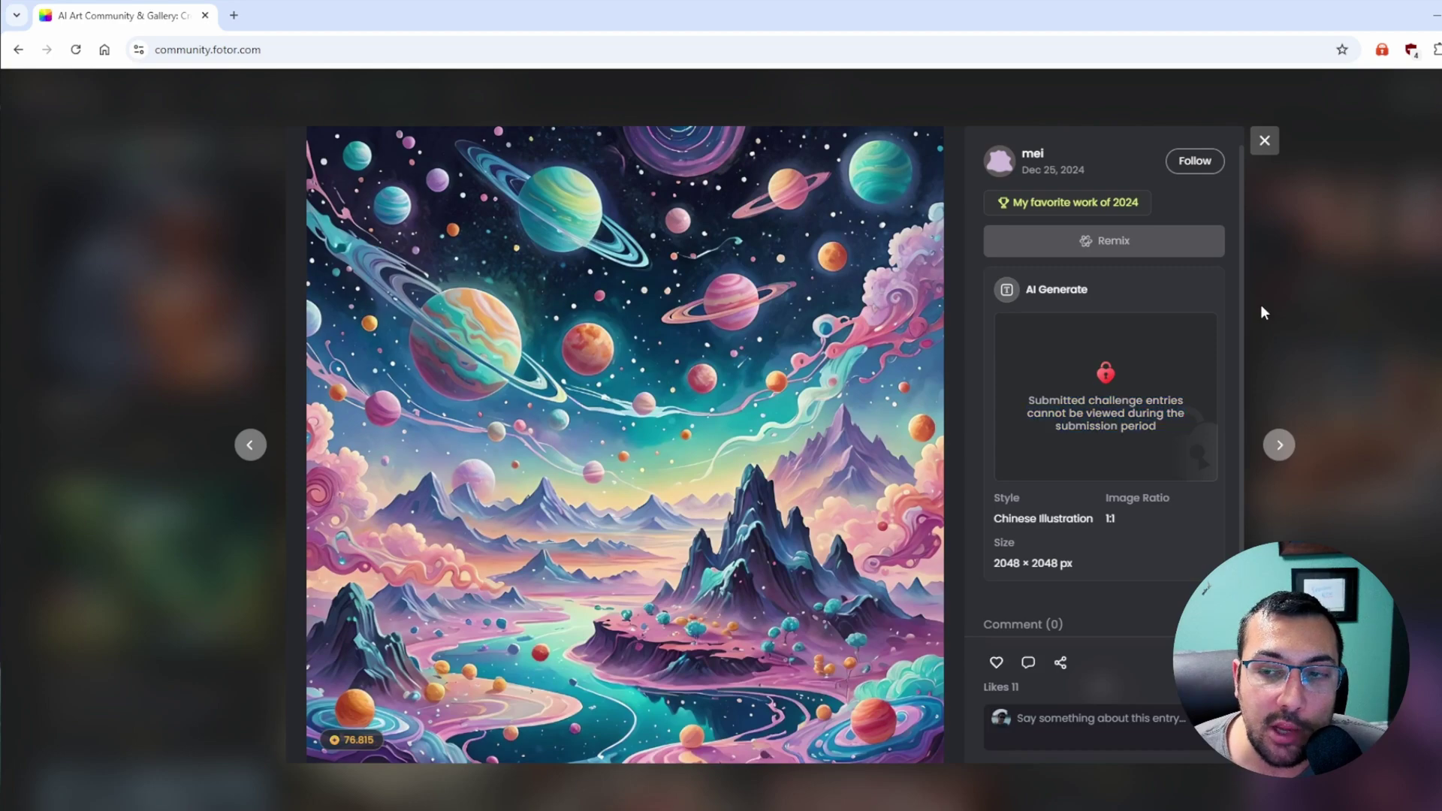
click(1265, 140)
scroll(564, 361, up, 10)
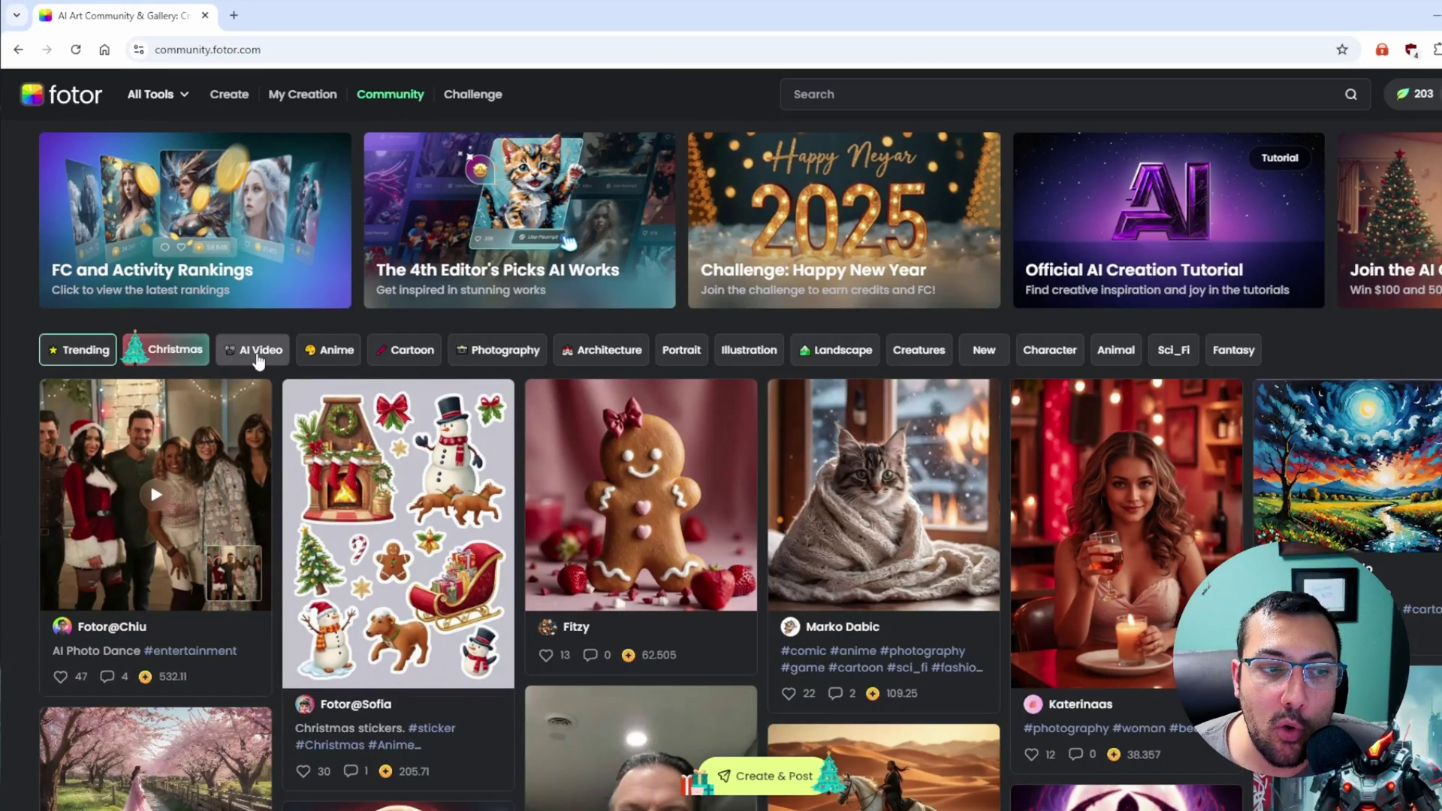
Filter the gallery to AI Video and open the hamster Christmas dinner video's Image to Video settings.
click(257, 350)
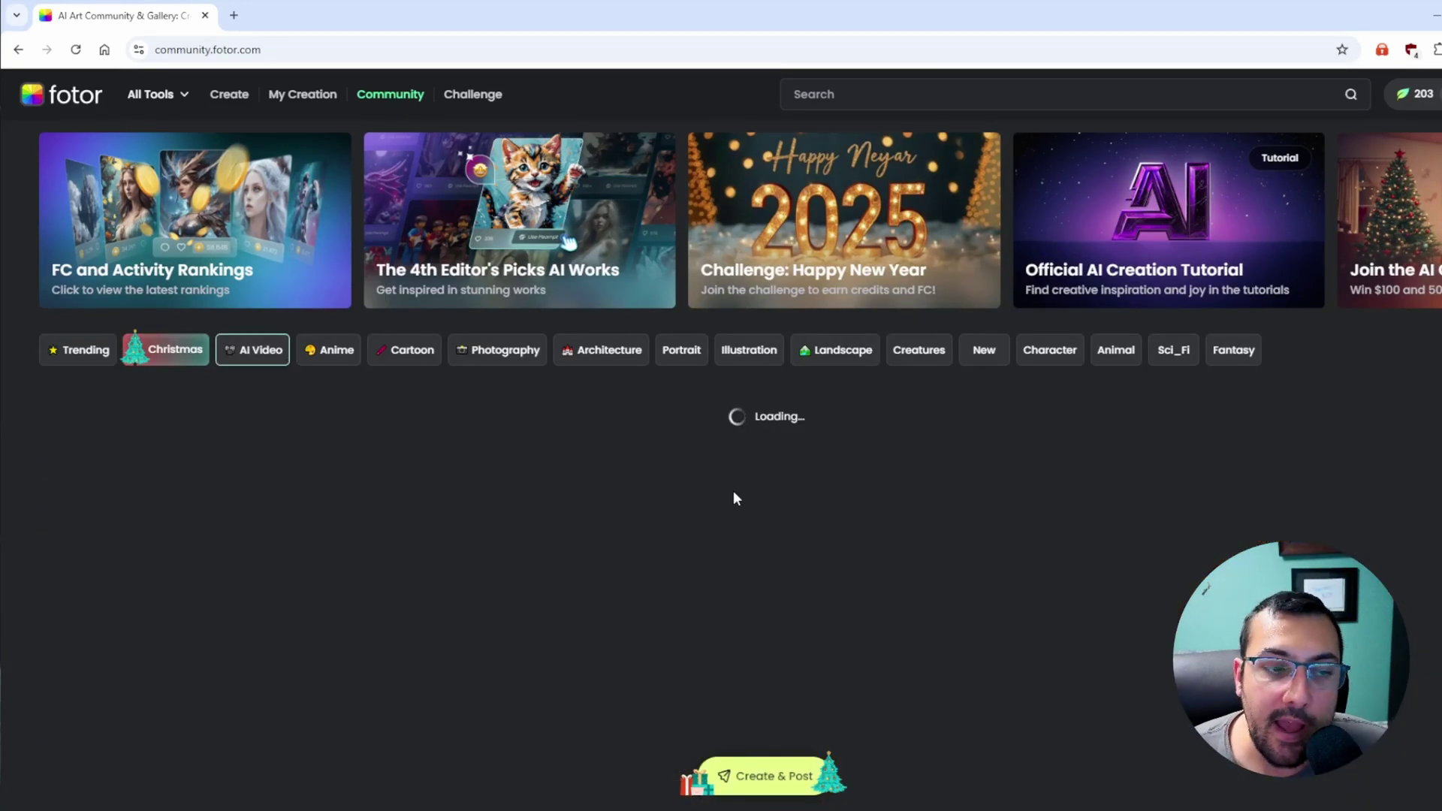
scroll(735, 500, down, 4)
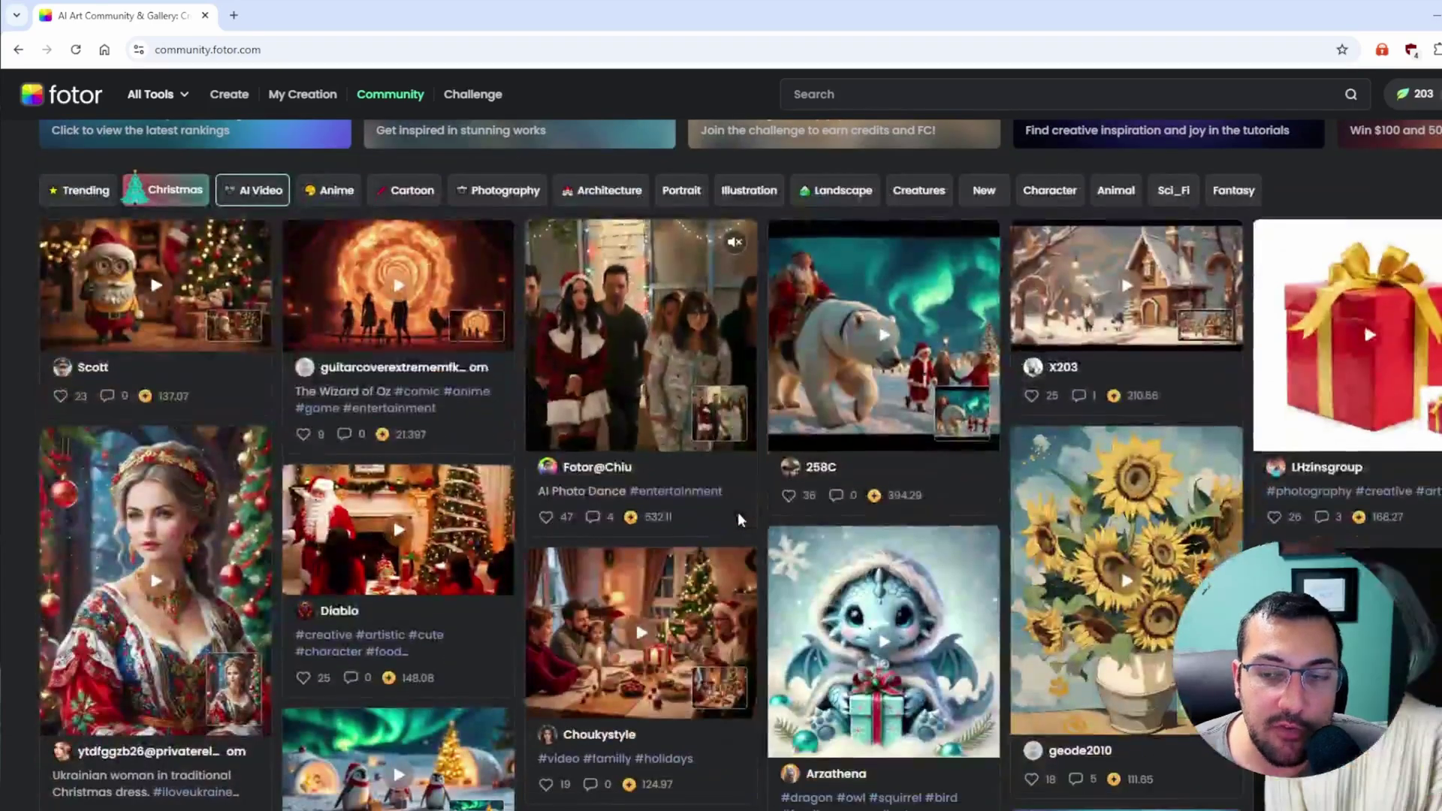
scroll(740, 518, down, 3)
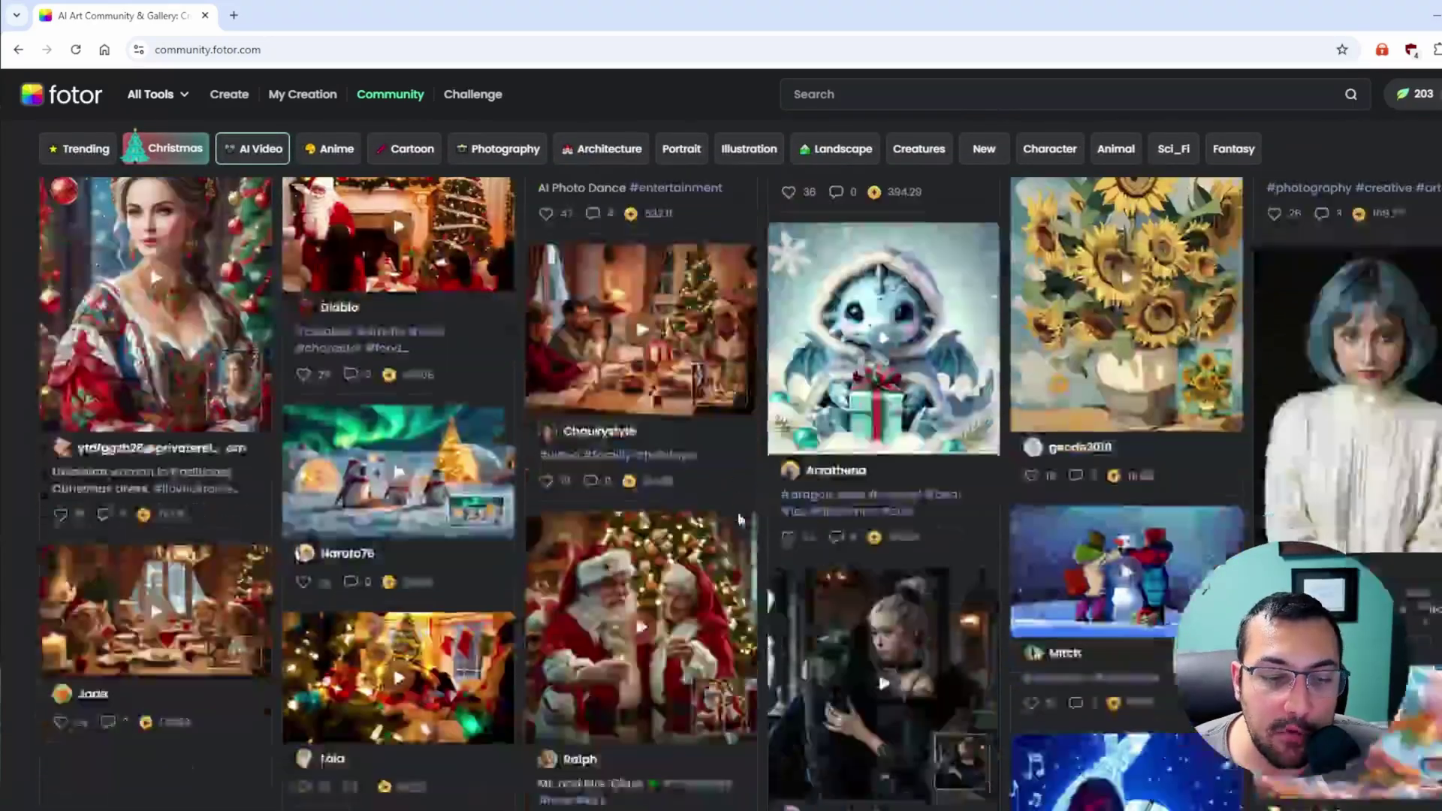
scroll(740, 518, down, 3)
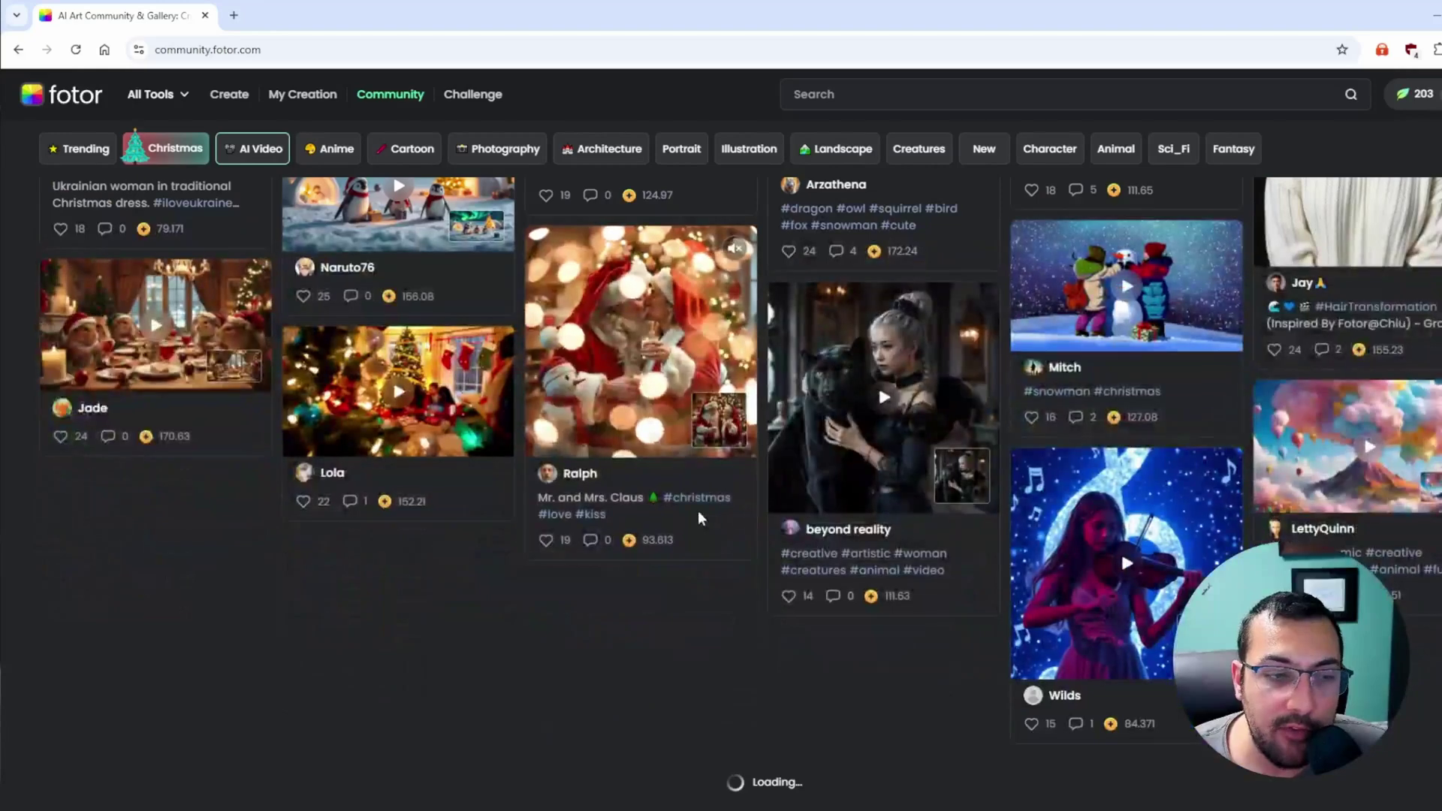
click(214, 330)
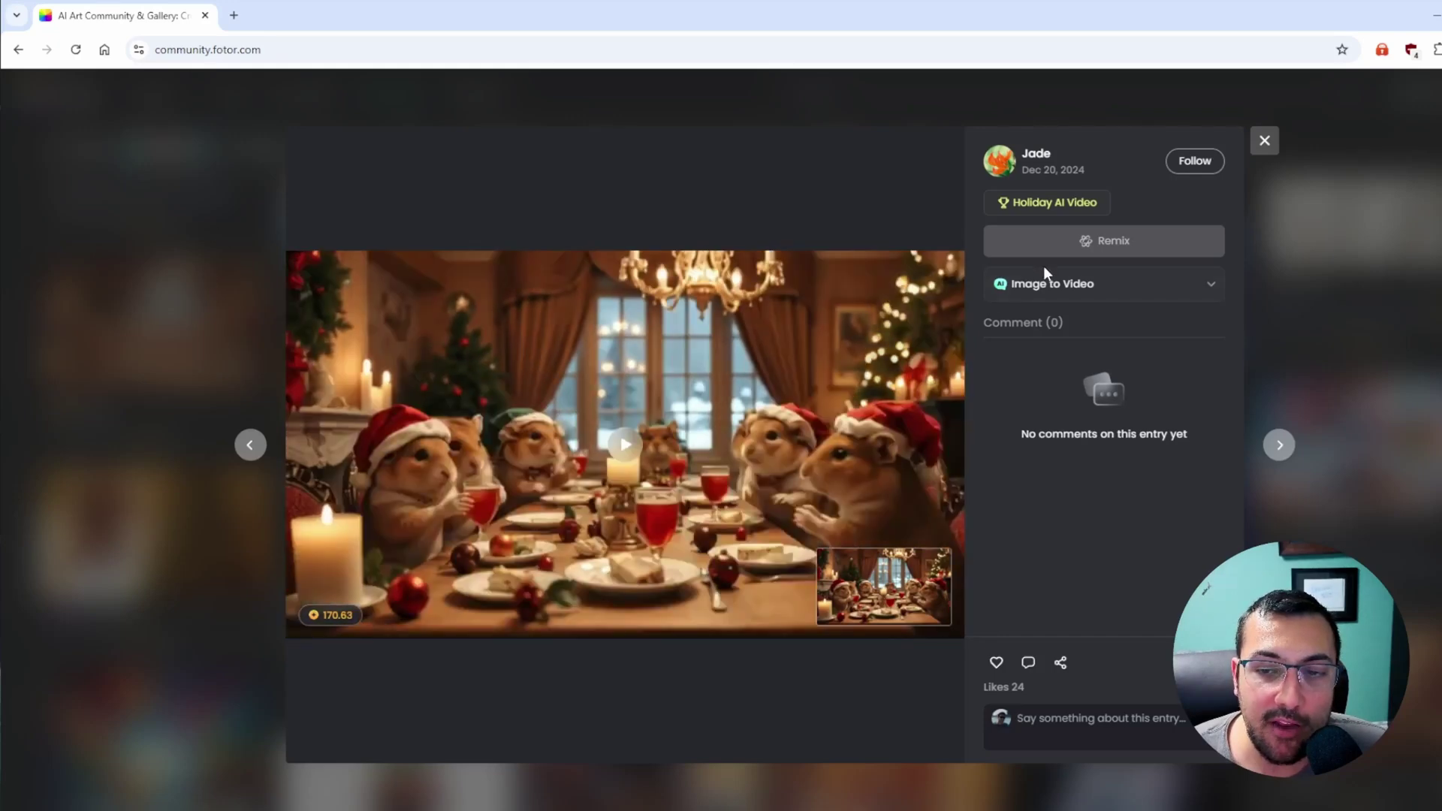
click(1040, 282)
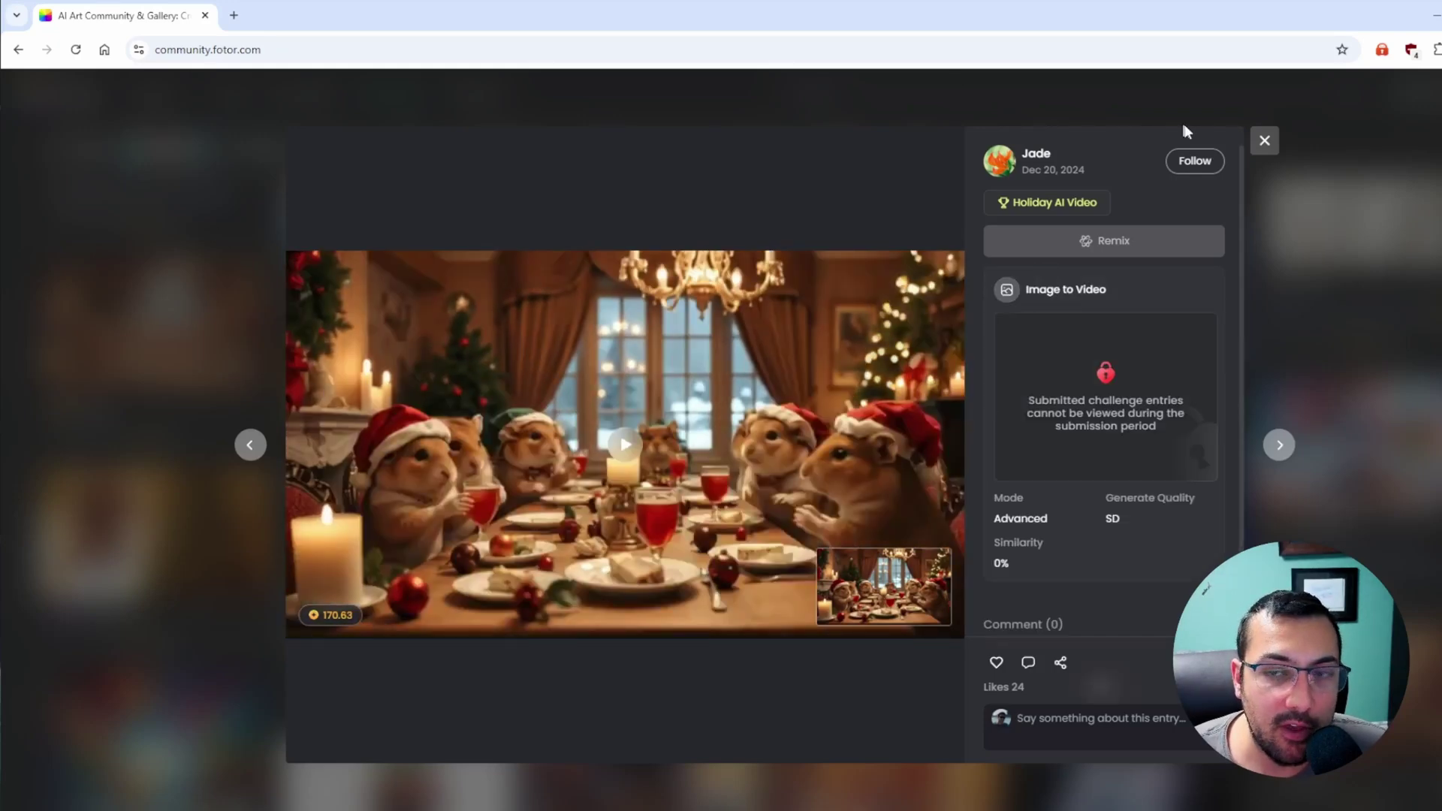
Browse the following video posts, playing the dinner-party and Santa painting videos.
key(Right)
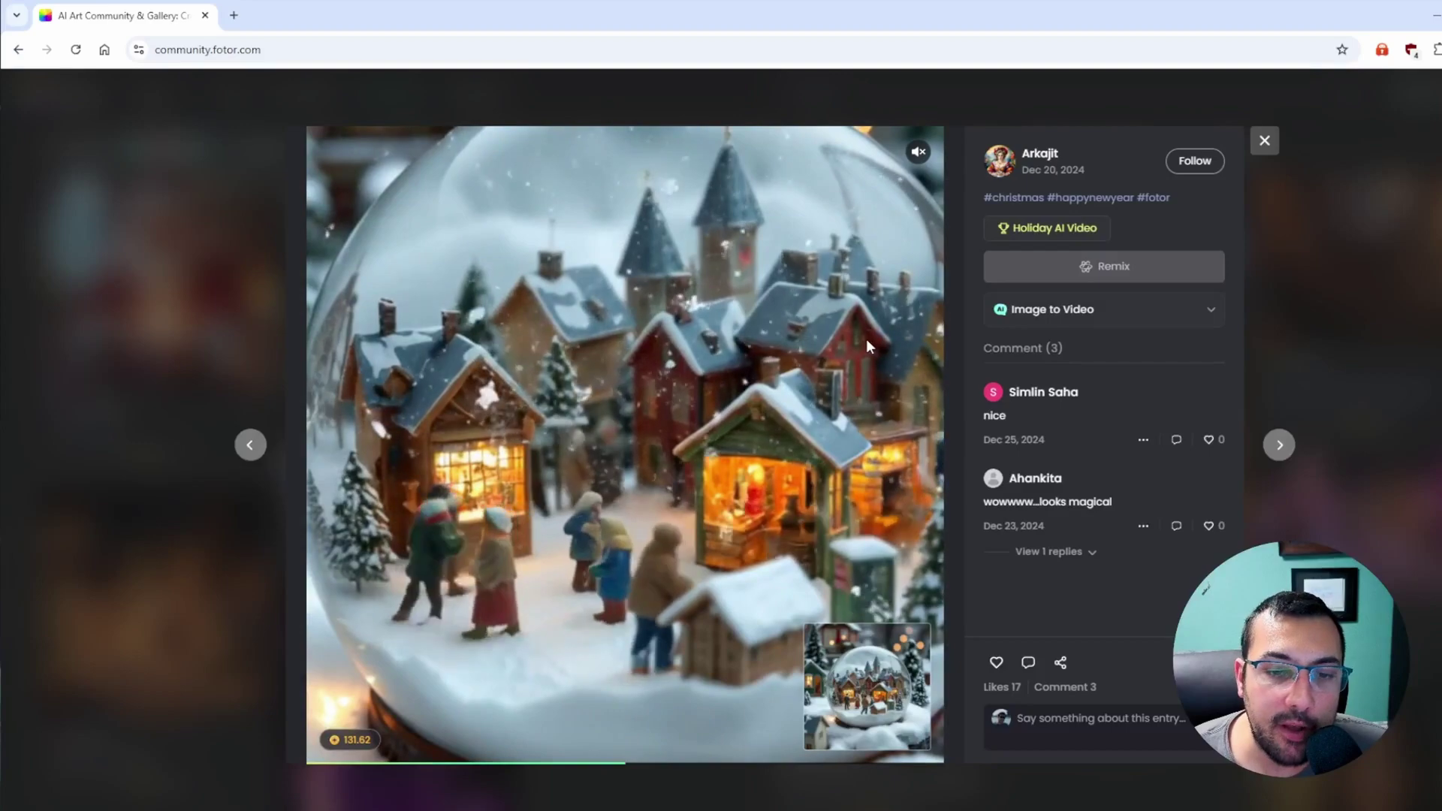
key(Right)
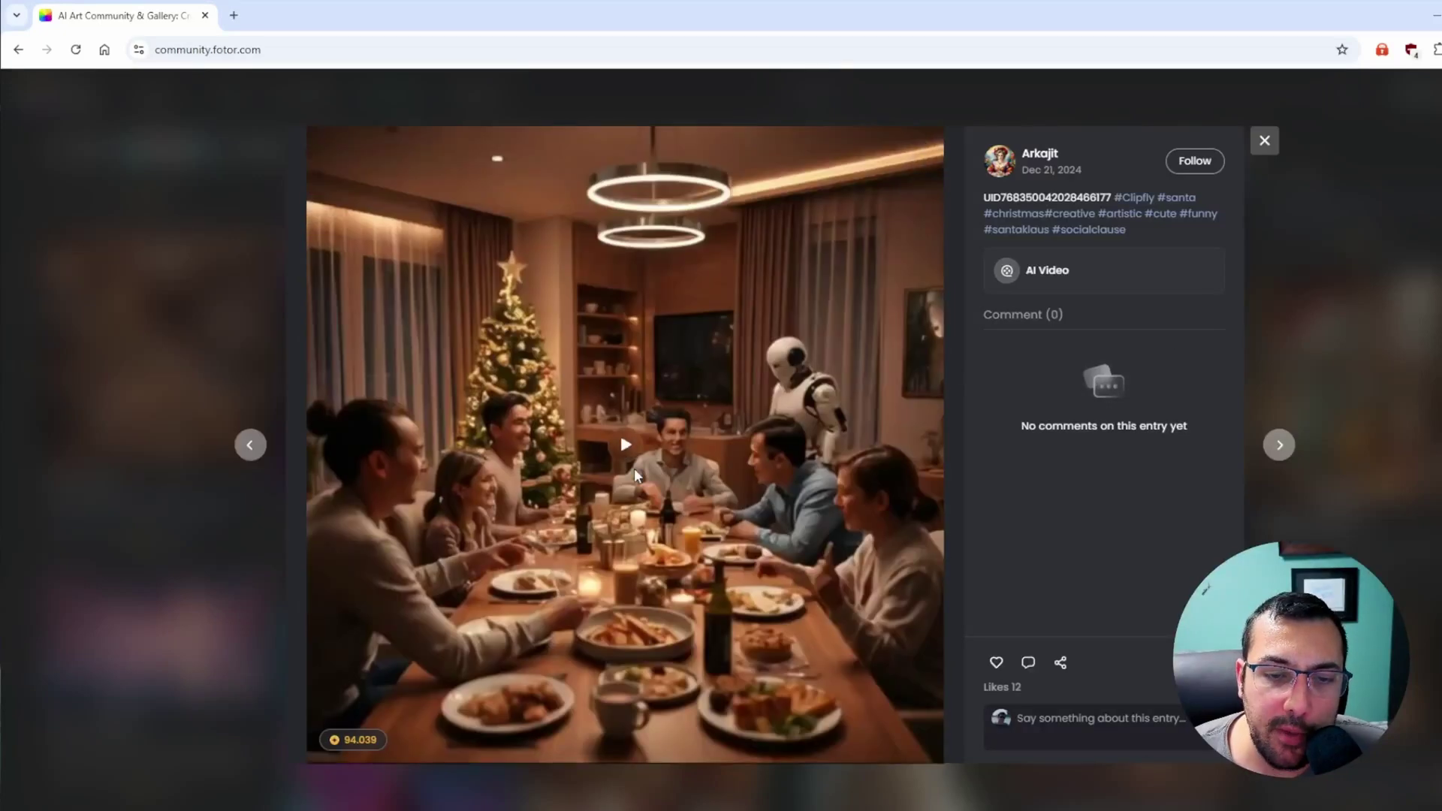
click(635, 472)
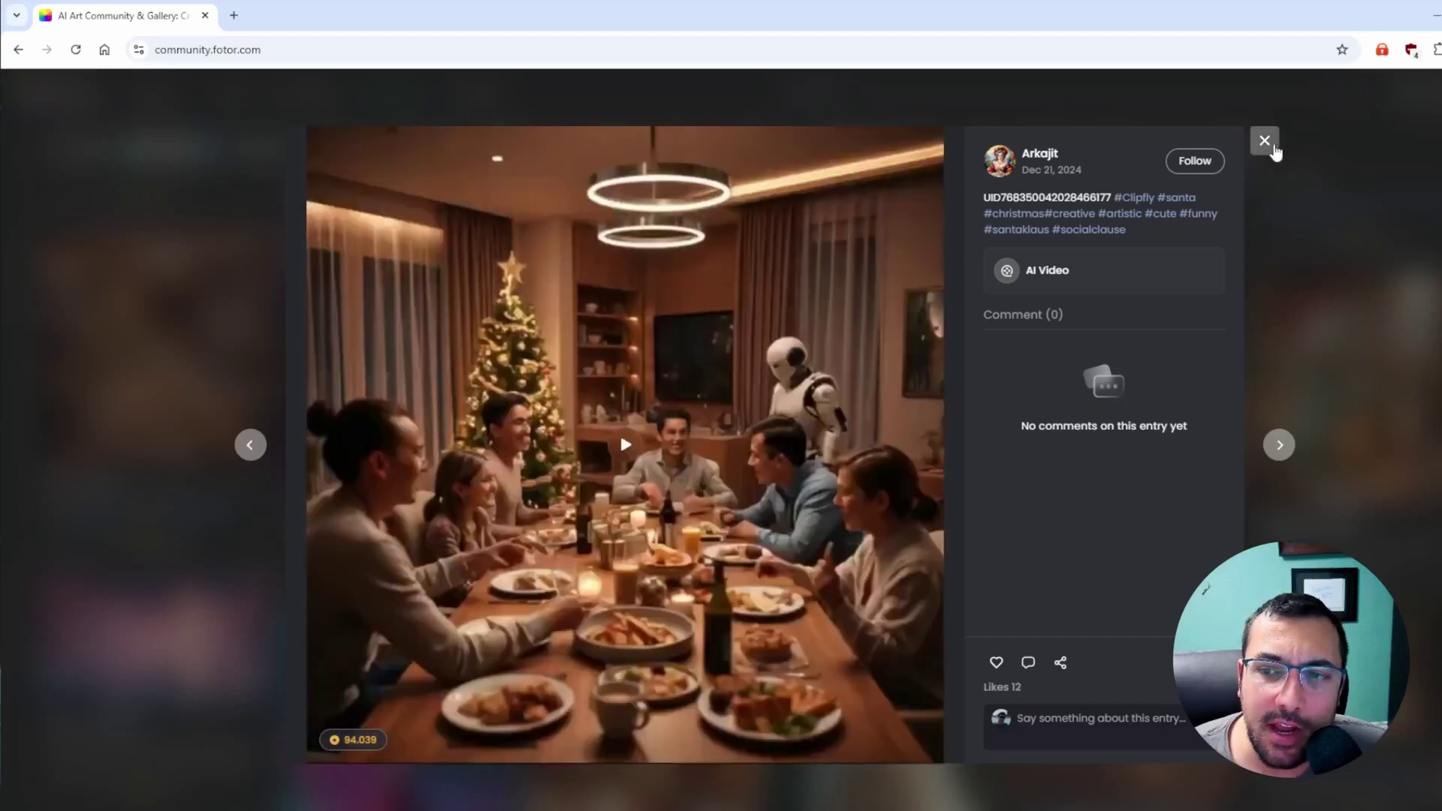
click(1279, 445)
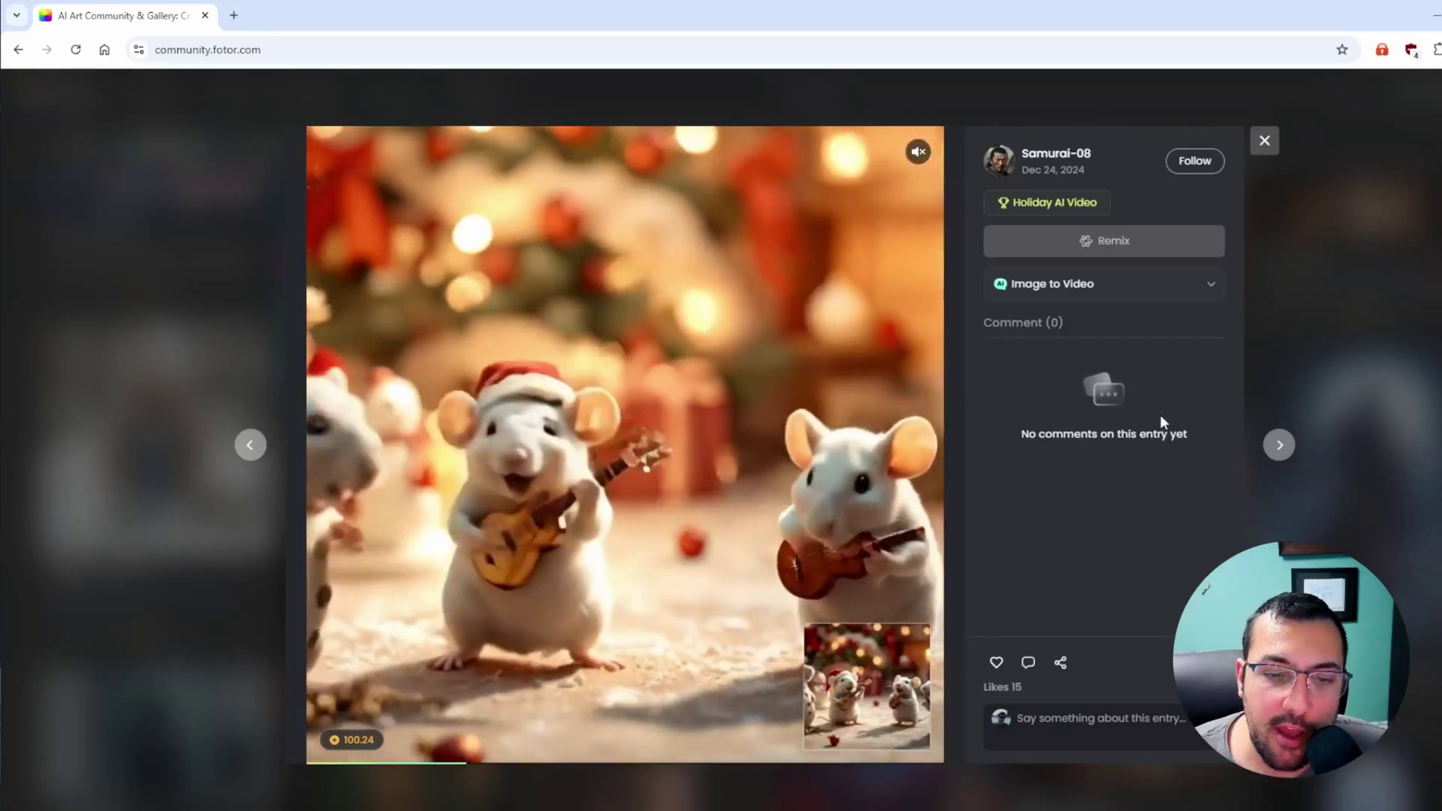
key(Right)
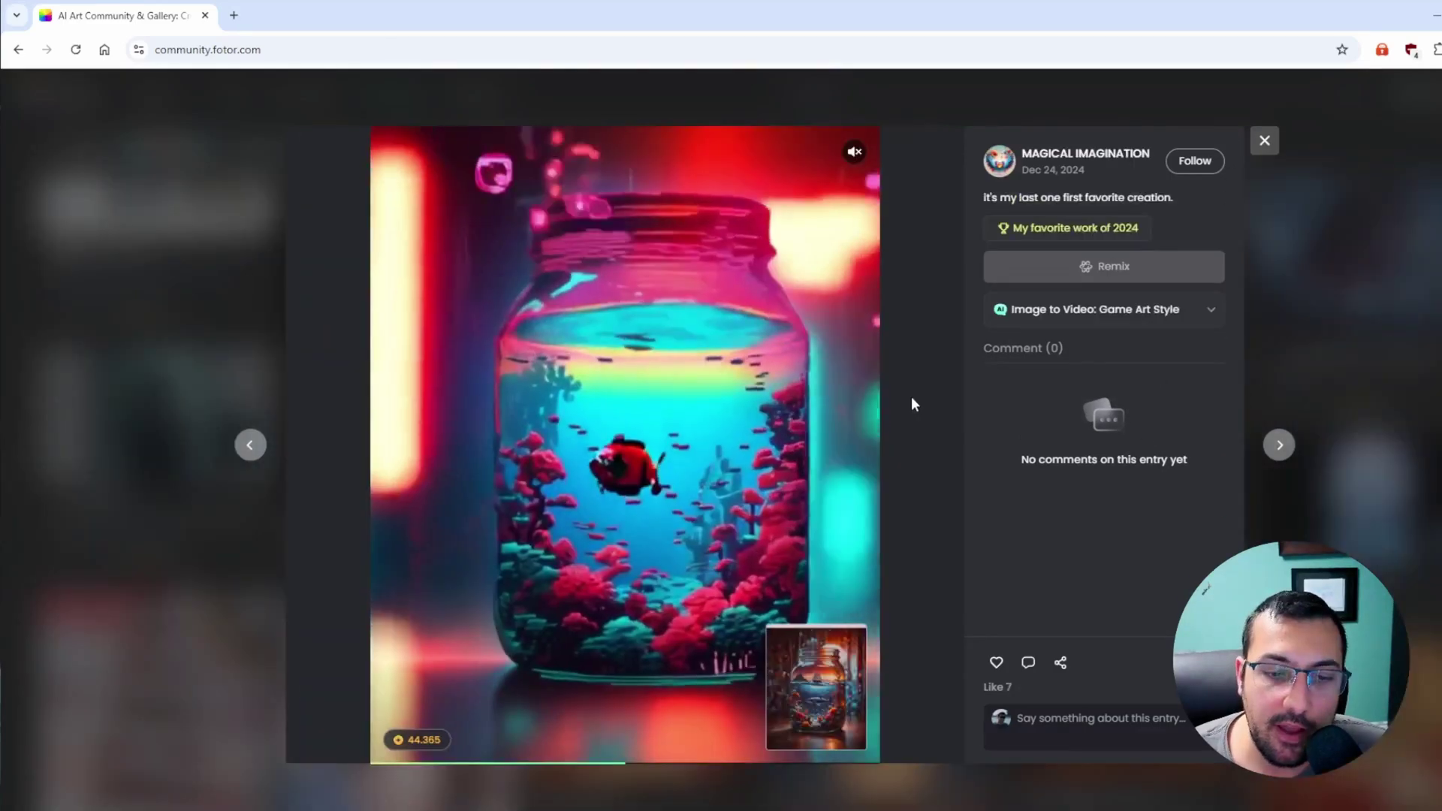
key(Right)
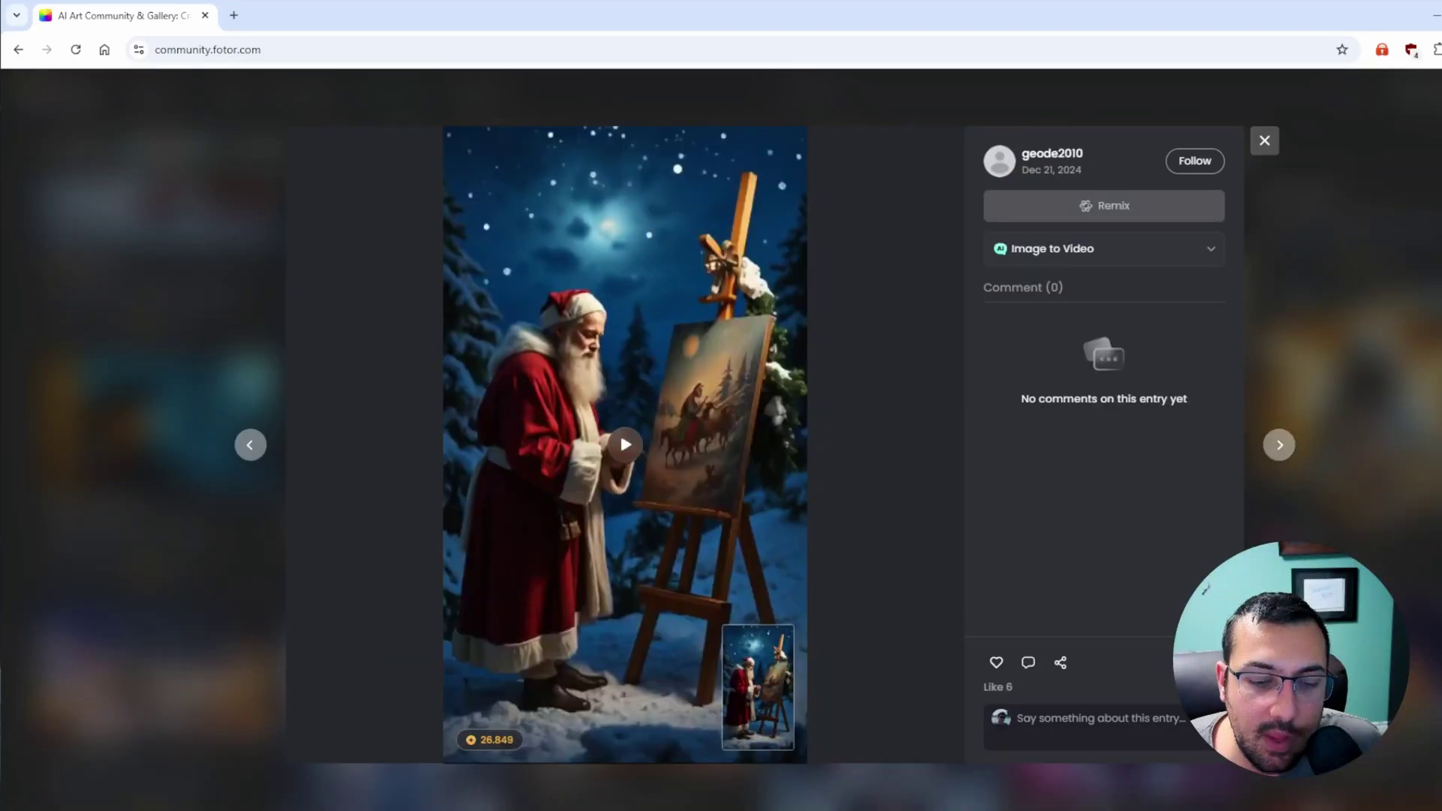
click(642, 446)
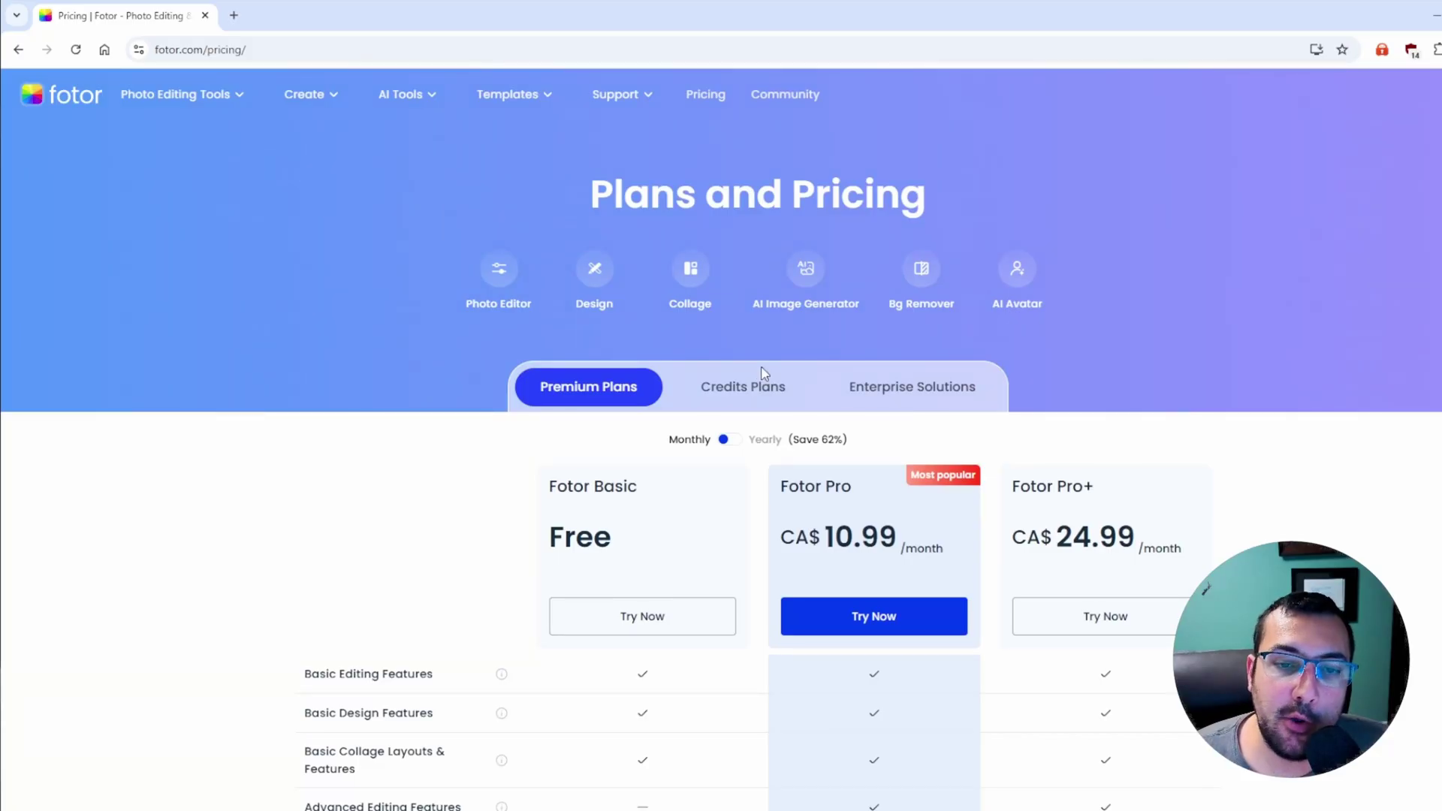
Review the Premium Plans comparison table, highlighting the Pro plan's extra credits amount.
scroll(761, 371, down, 2)
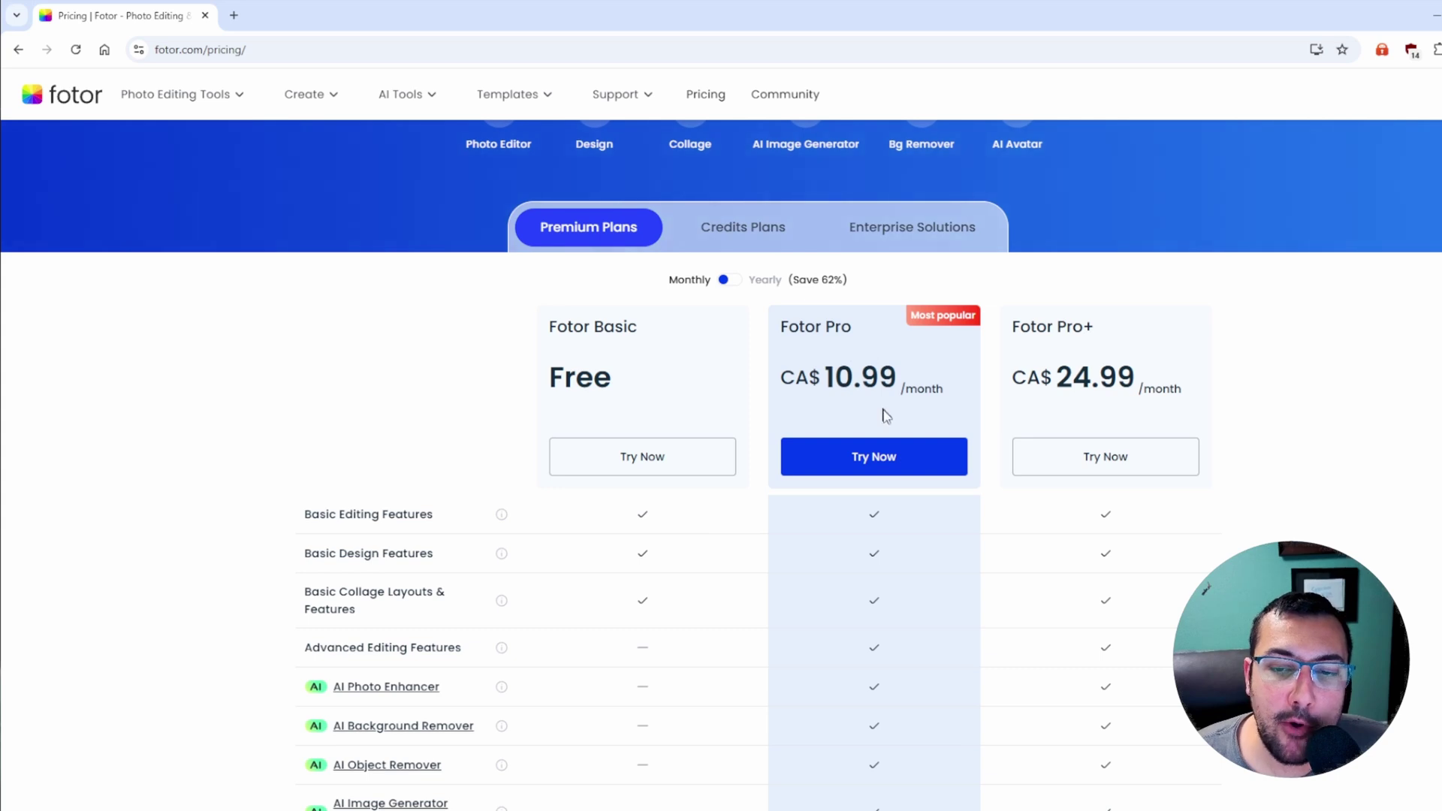
scroll(885, 413, down, 2)
scroll(885, 413, up, 2)
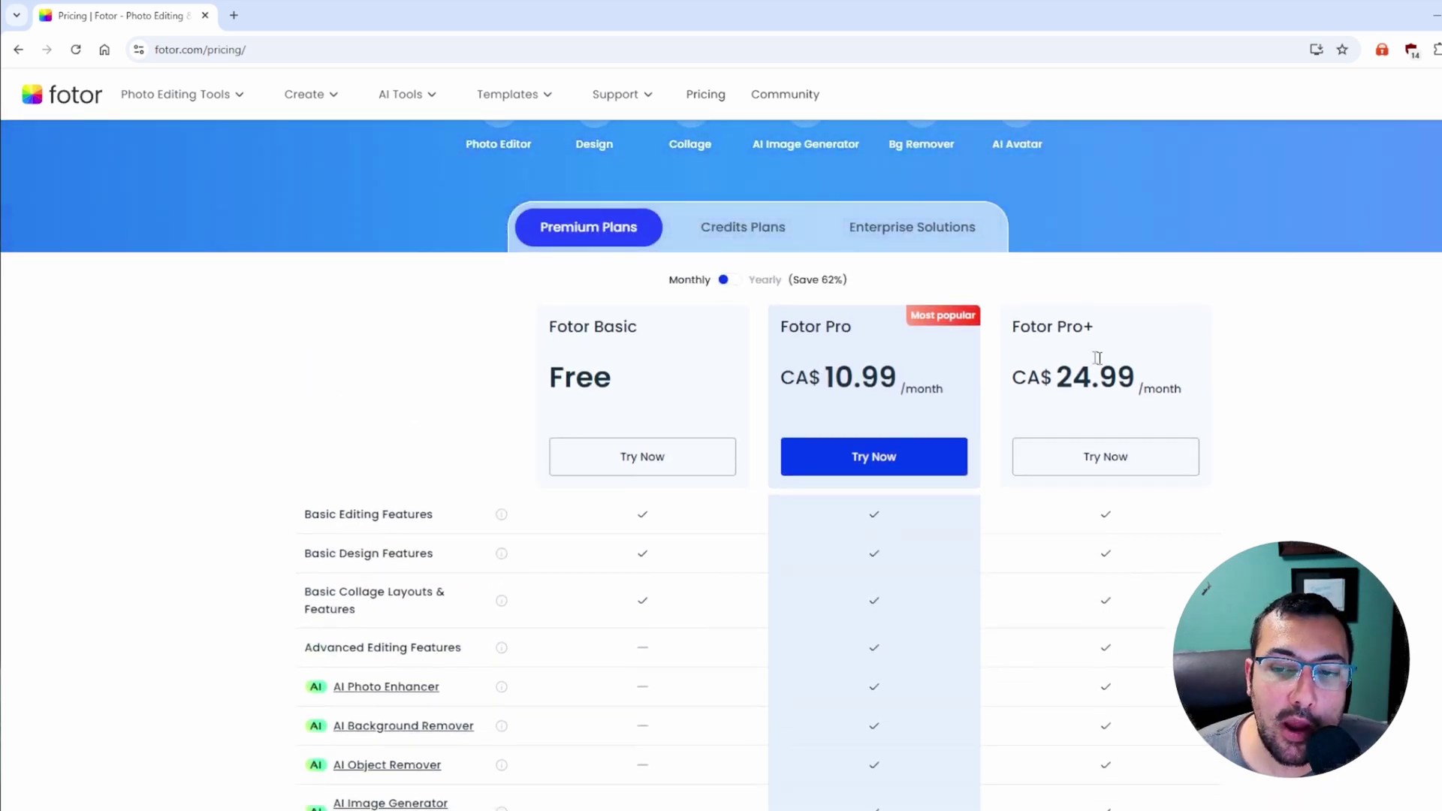
scroll(997, 353, down, 6)
scroll(996, 349, down, 10)
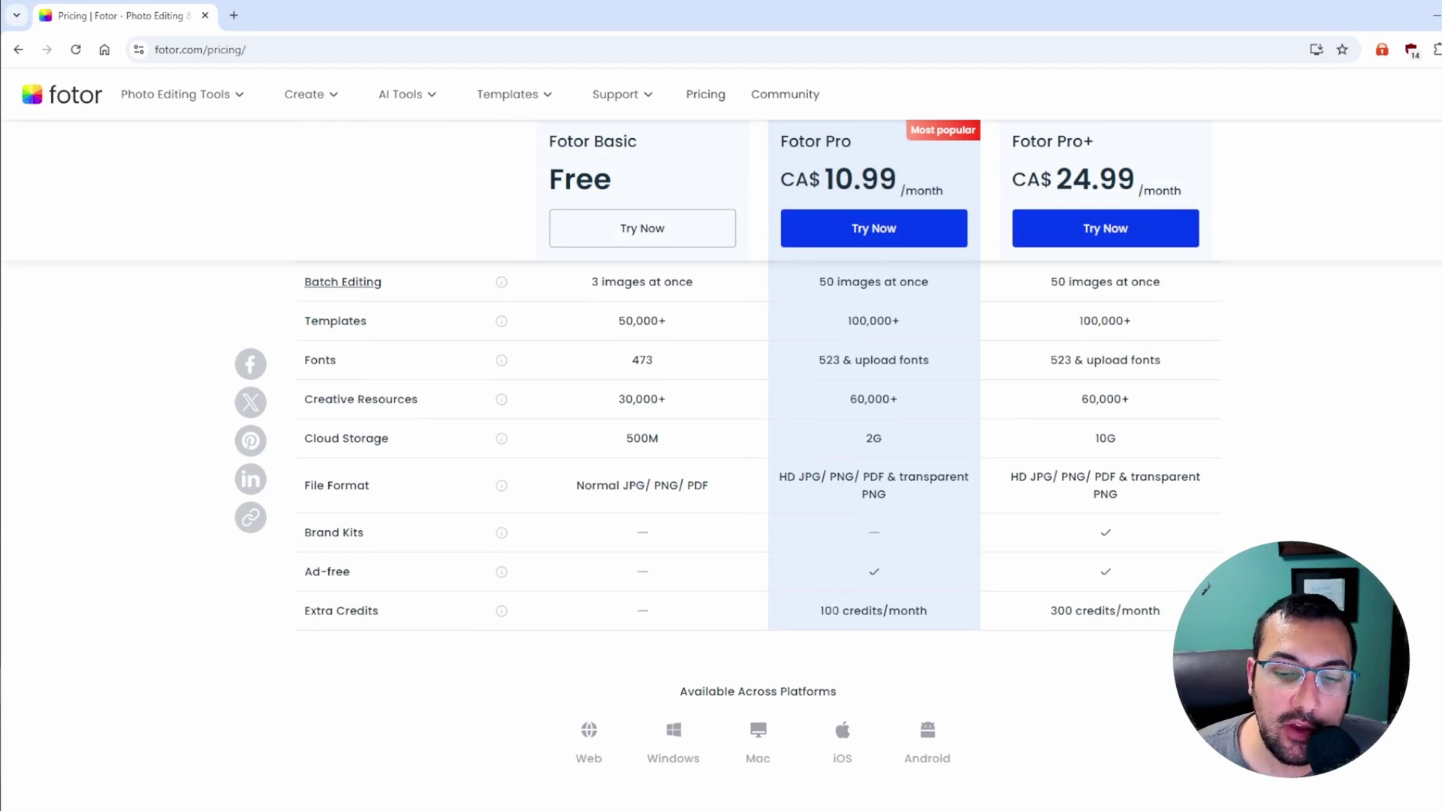
drag(831, 611, 928, 608)
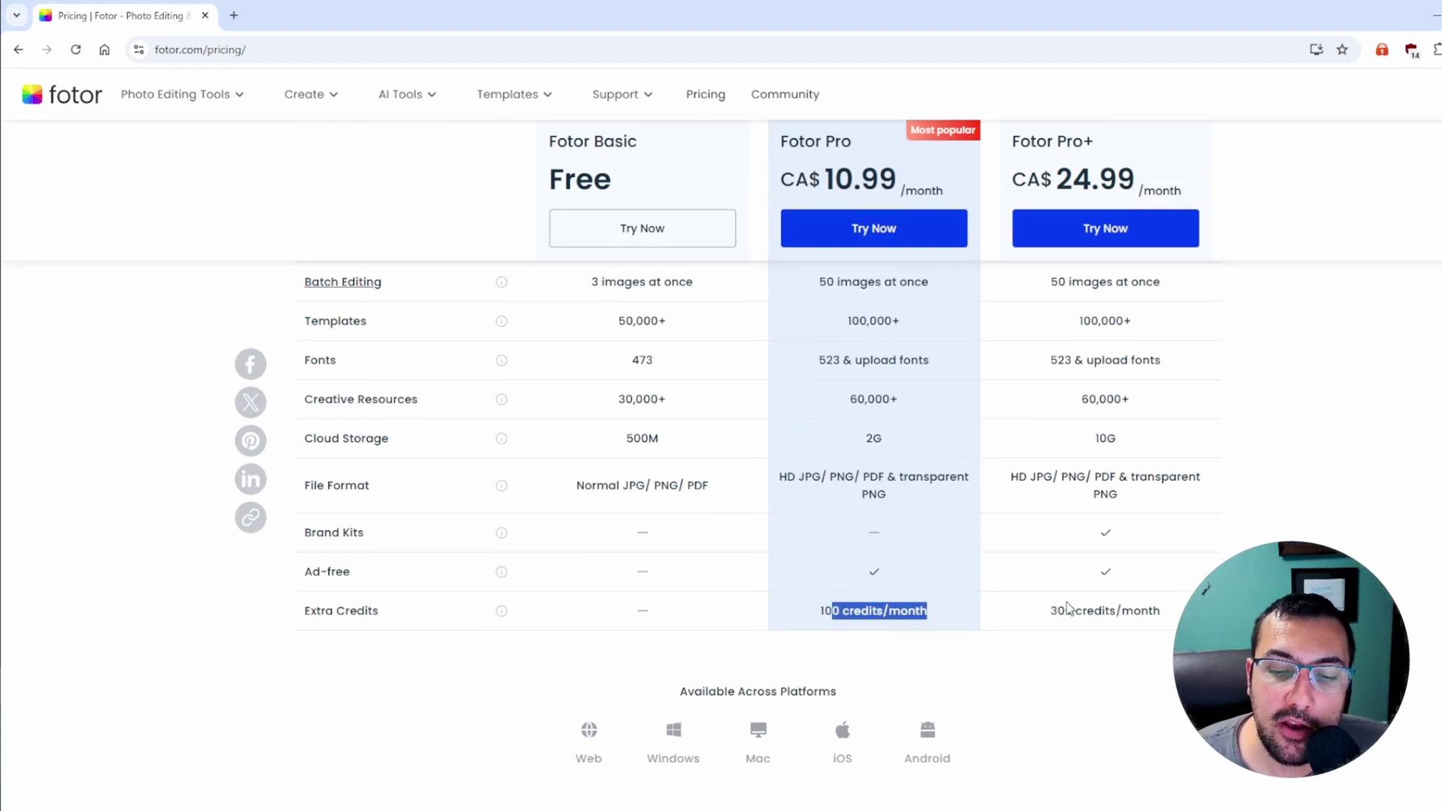
drag(1050, 611, 1177, 612)
scroll(977, 489, up, 10)
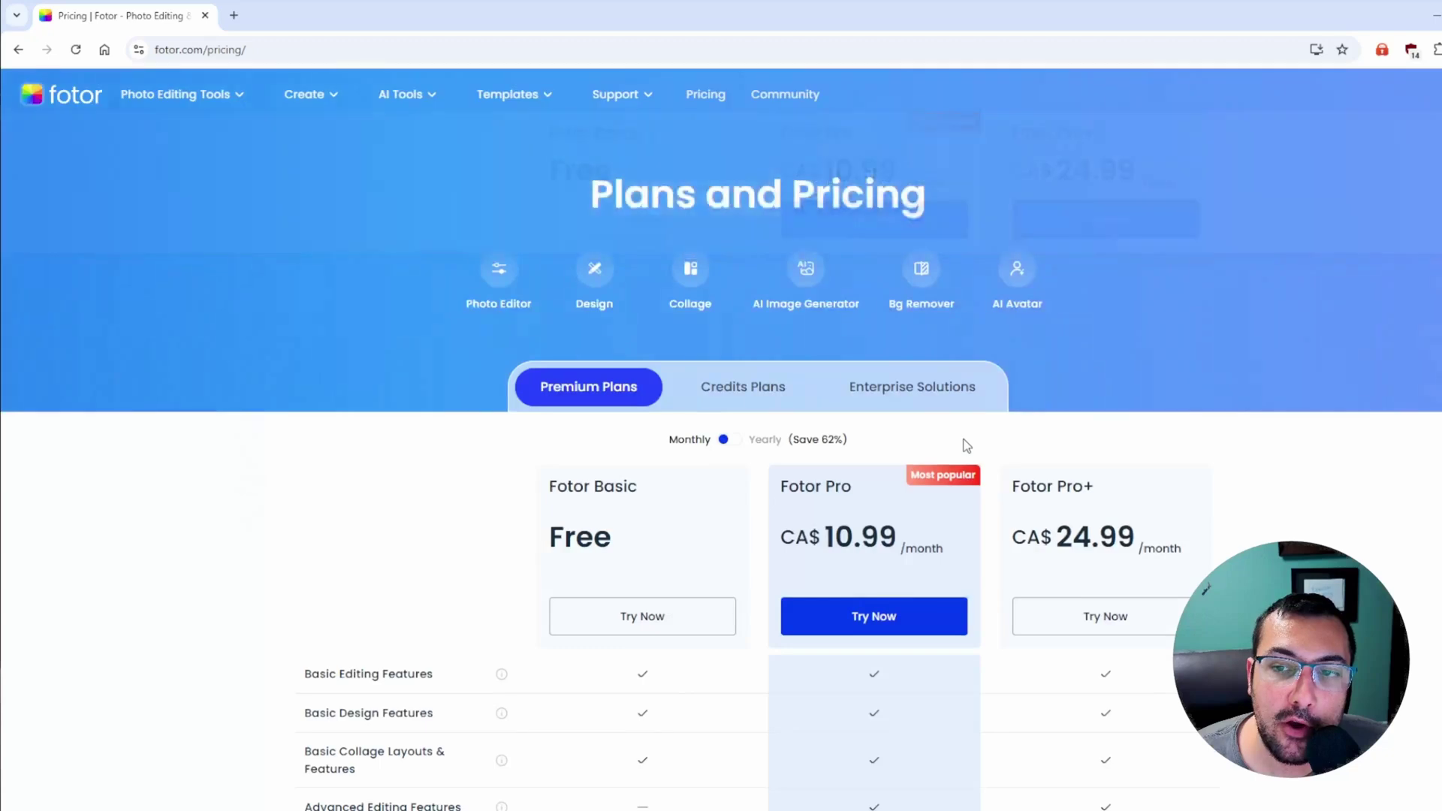
scroll(1156, 373, down, 2)
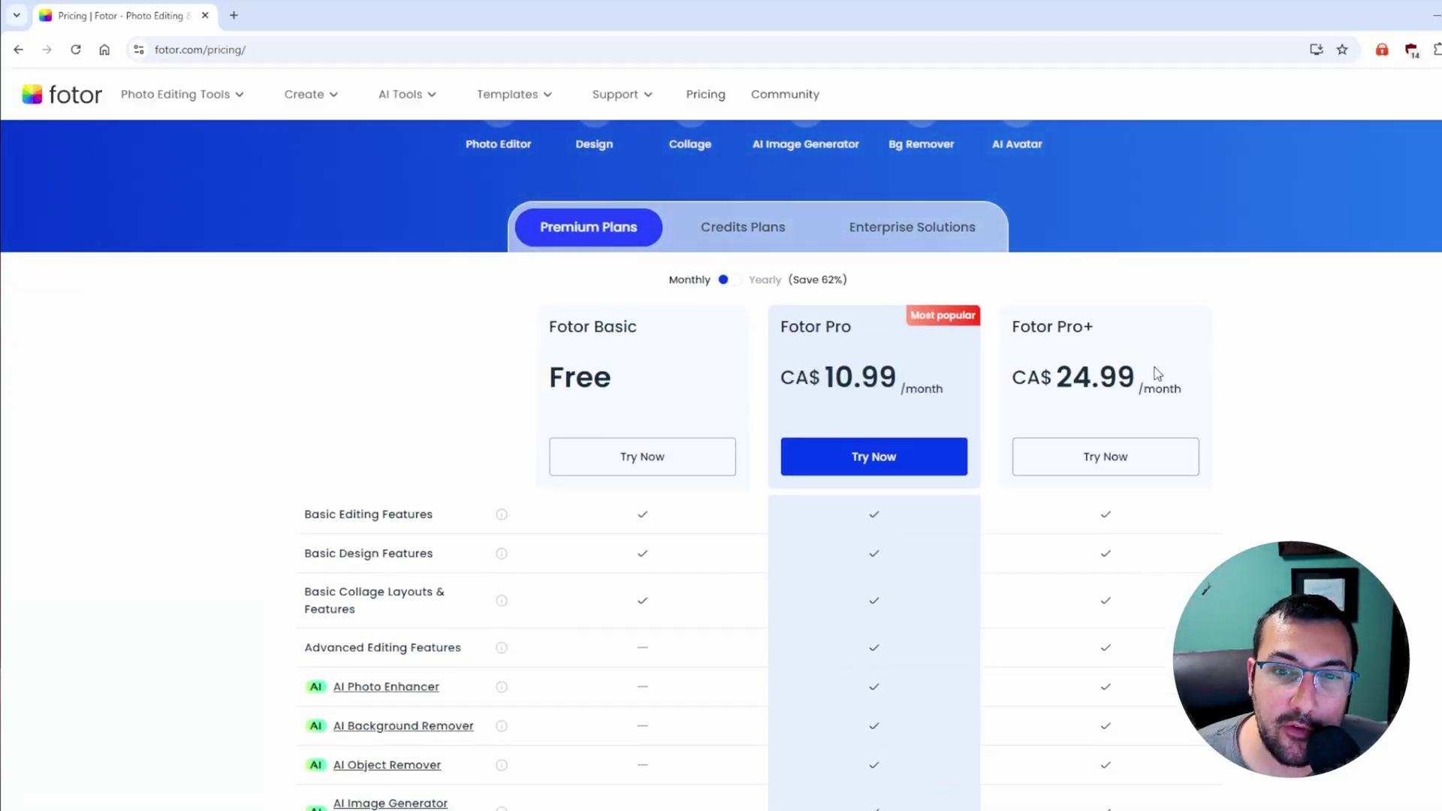
Switch plan prices to Yearly billing, then view the Credits Plans packages.
double_click(732, 280)
click(732, 280)
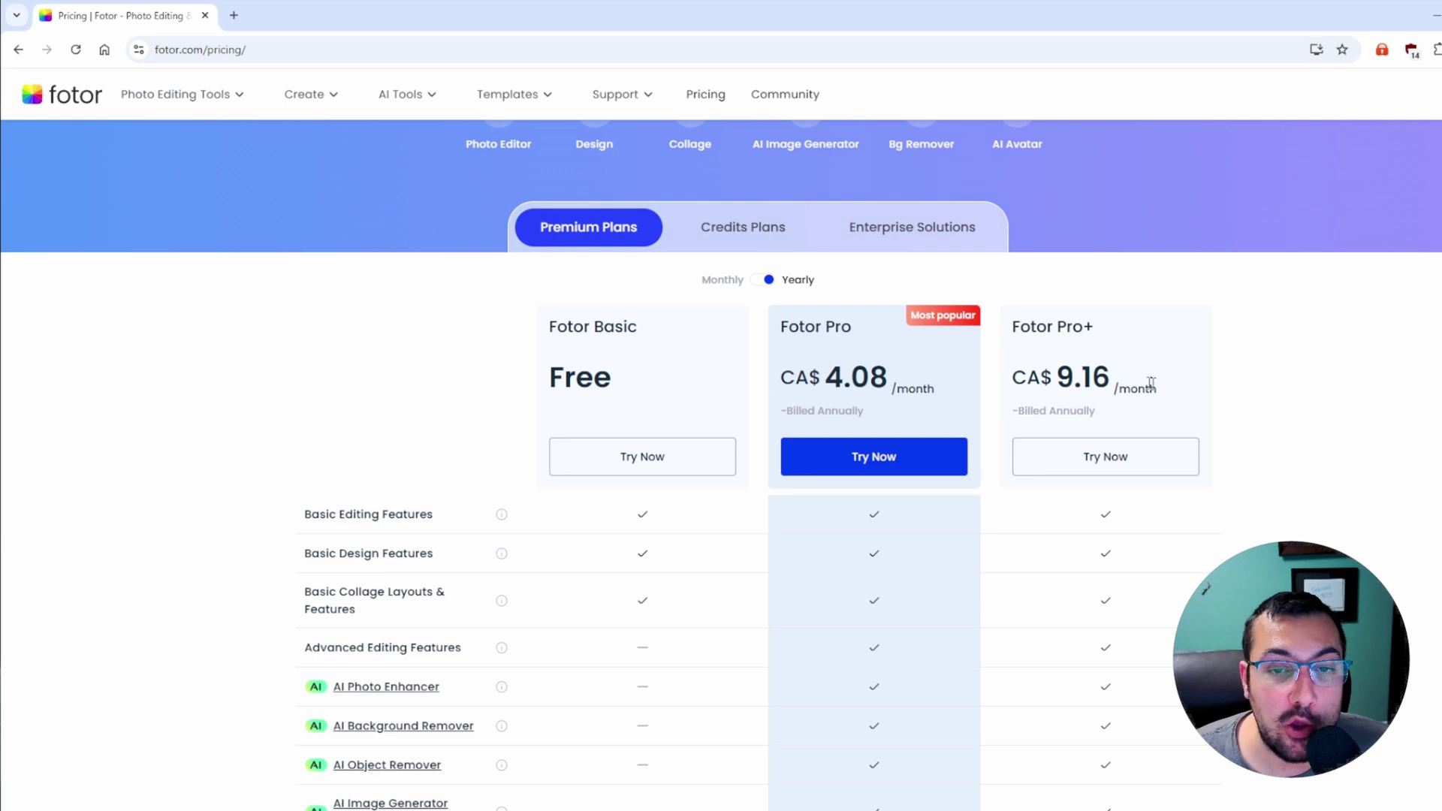
click(776, 242)
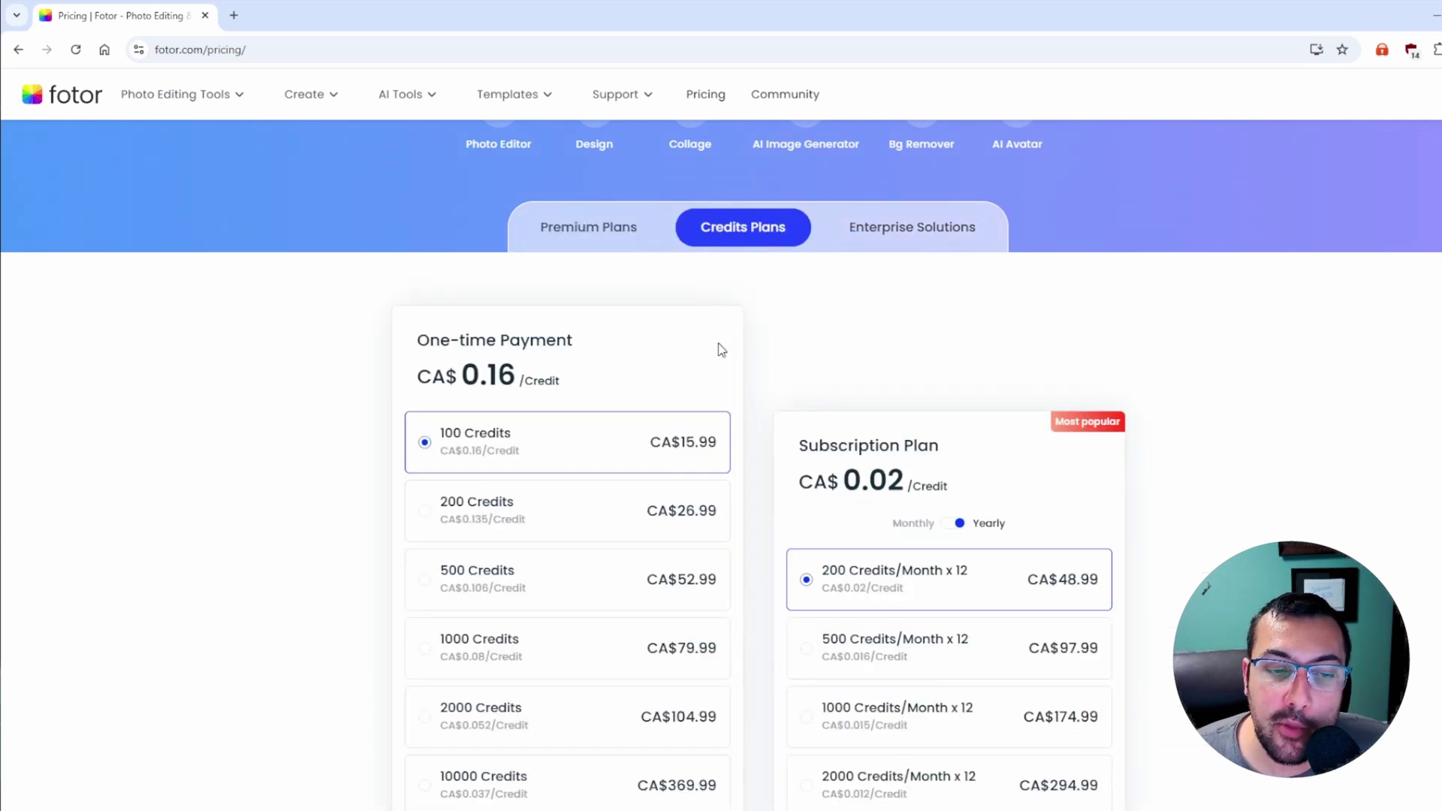
scroll(722, 350, down, 1)
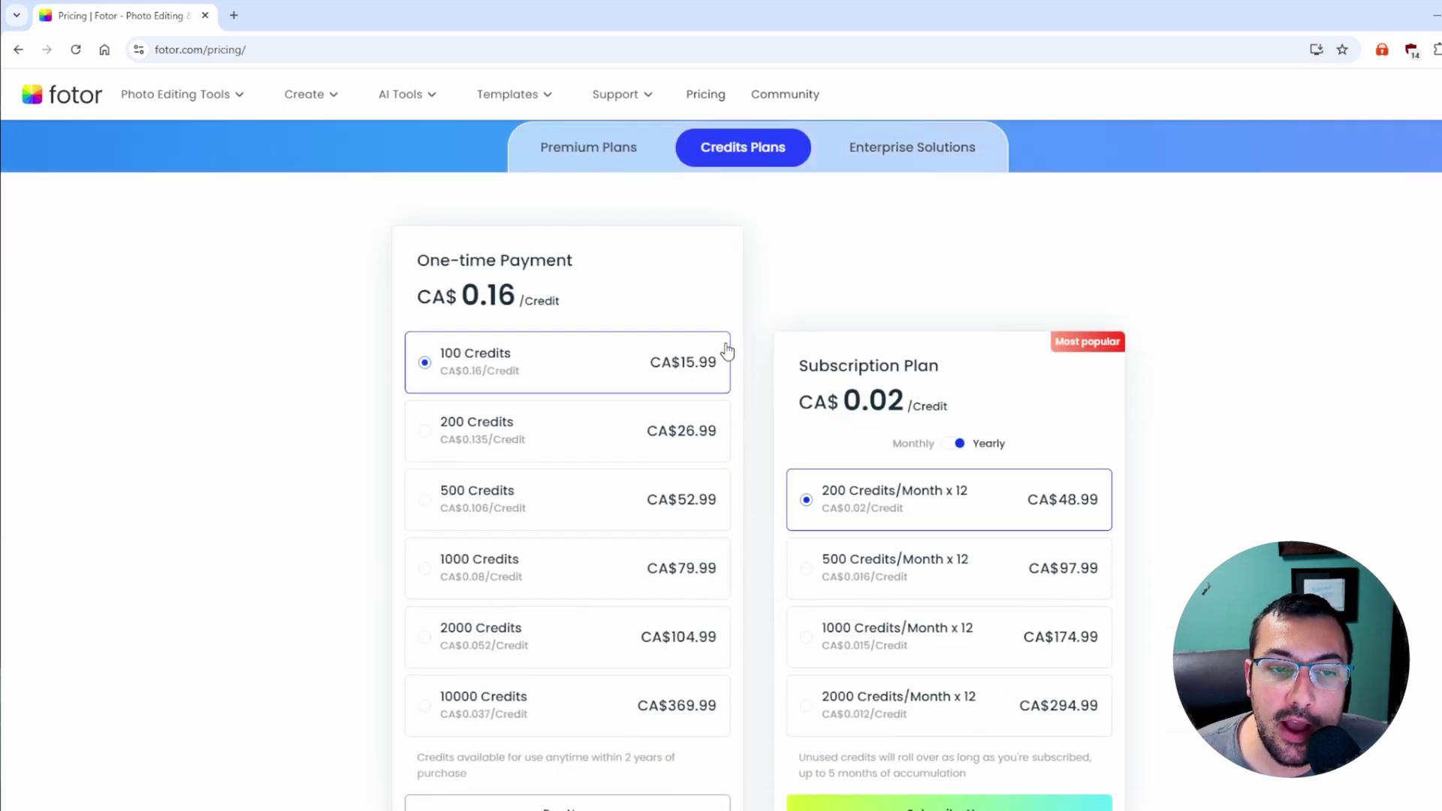